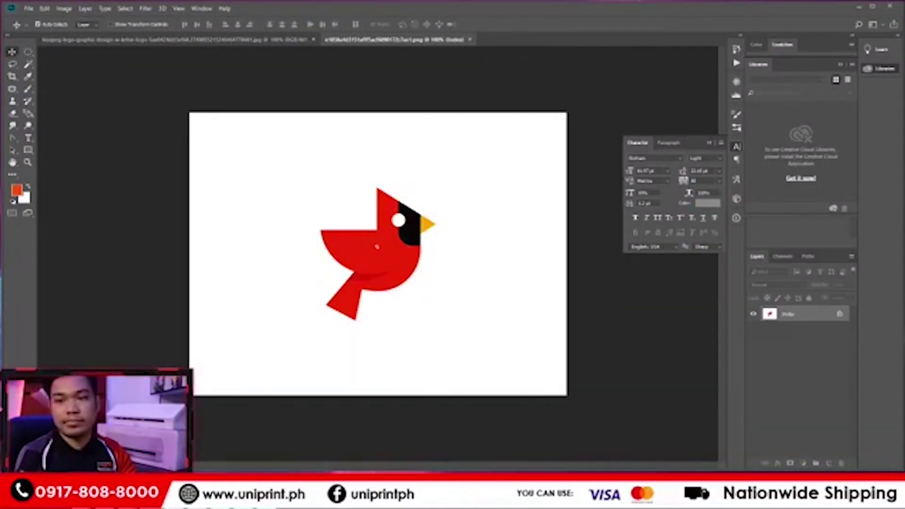
Switch from the red bird image to the document with the W company logo.
left_click(262, 41)
left_click(374, 41)
left_click(244, 42)
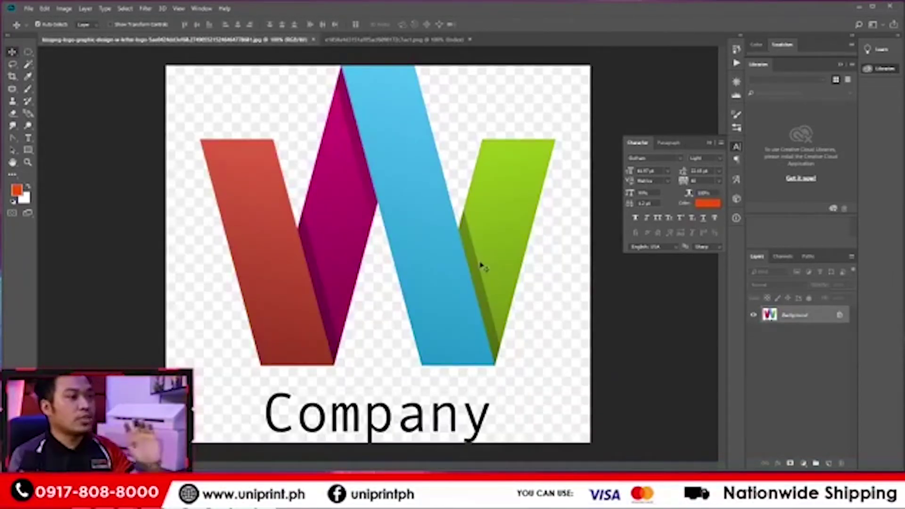
scroll(471, 276, "down", 1)
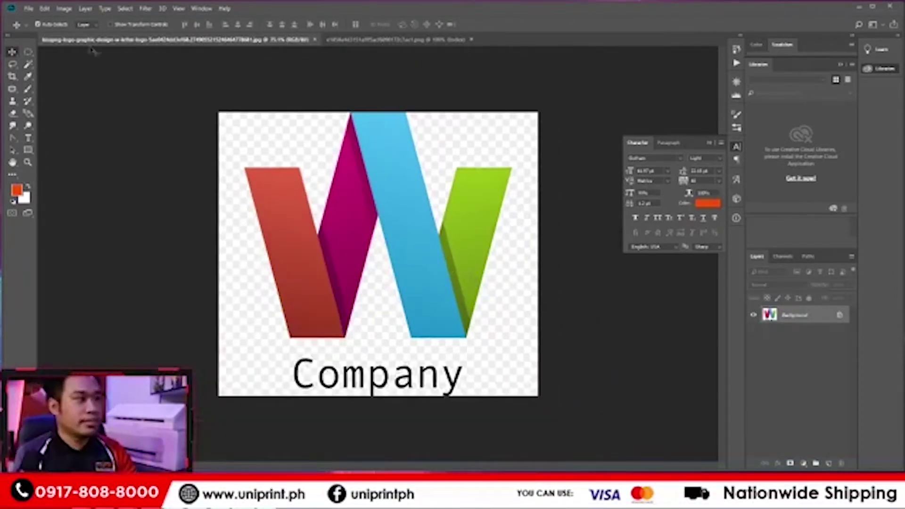
left_click(85, 9)
left_click(247, 66)
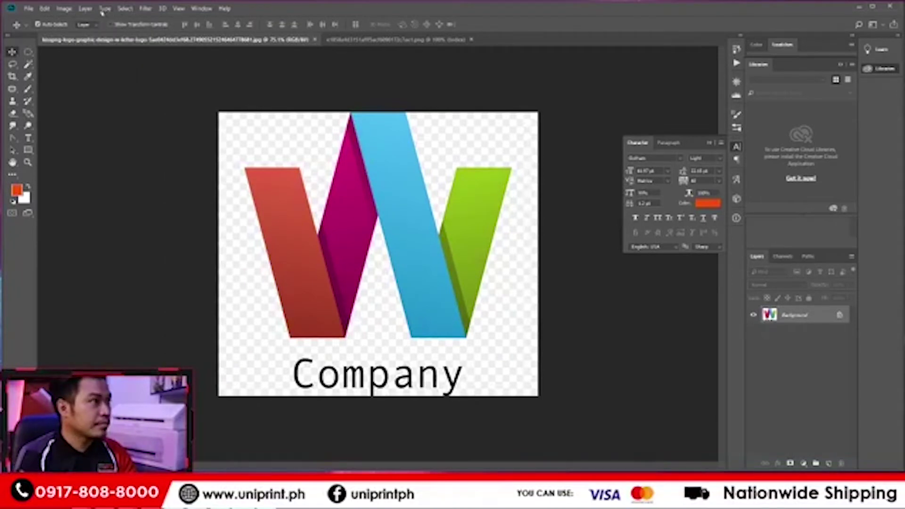
left_click(85, 9)
left_click(210, 329)
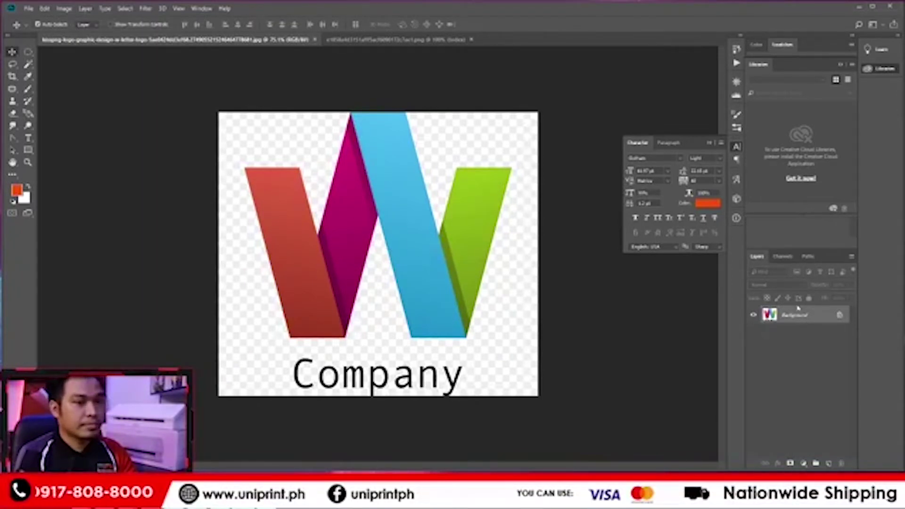
Draw an orange rectangle from the upper corner of the W's red stroke down to its base, as wide as the stroke.
scroll(374, 236, "up", 2)
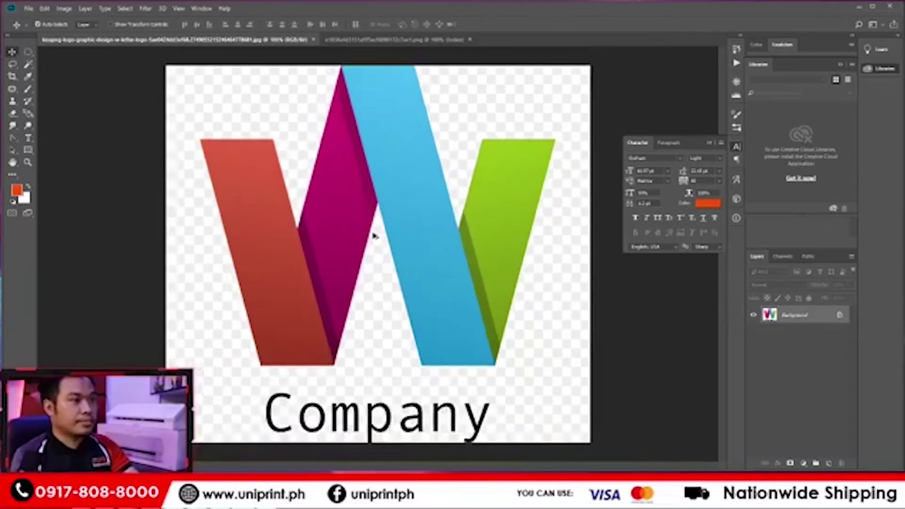
scroll(376, 238, "down", 1)
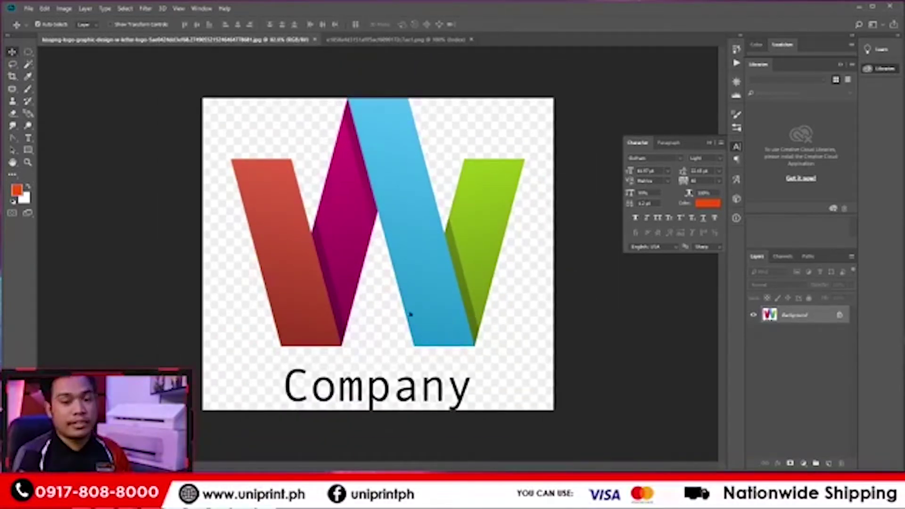
scroll(395, 296, "up", 2)
scroll(398, 297, "down", 1)
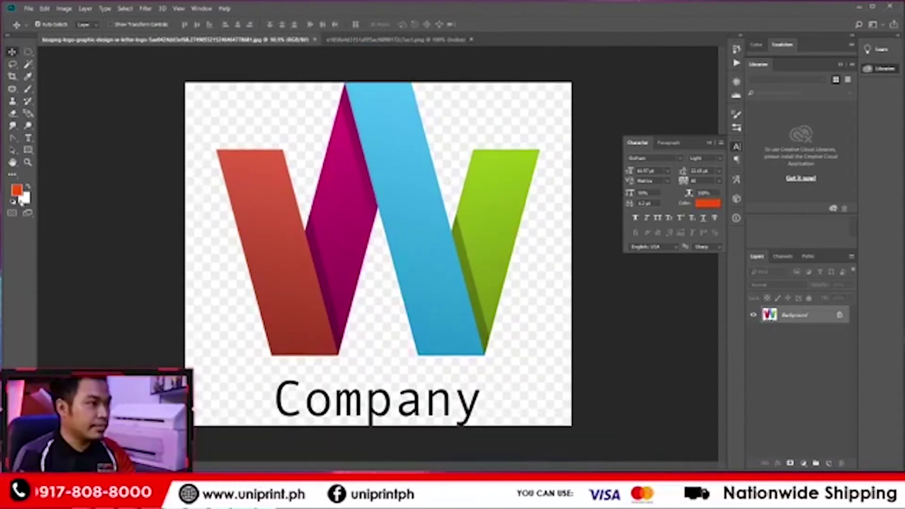
left_click(28, 149)
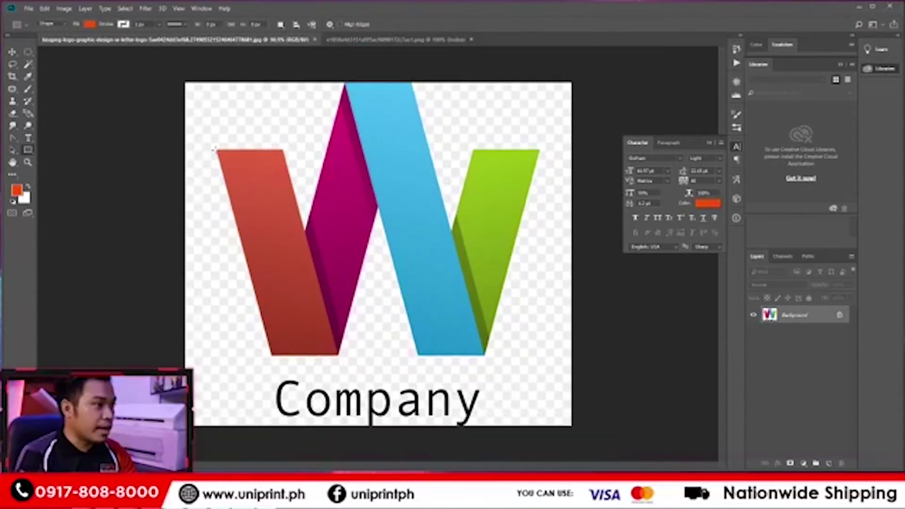
left_click_drag(216, 150, 283, 355)
Shift the rectangle's two lower anchor points sideways until the shape matches the slant of the W's red stroke.
left_click(14, 138)
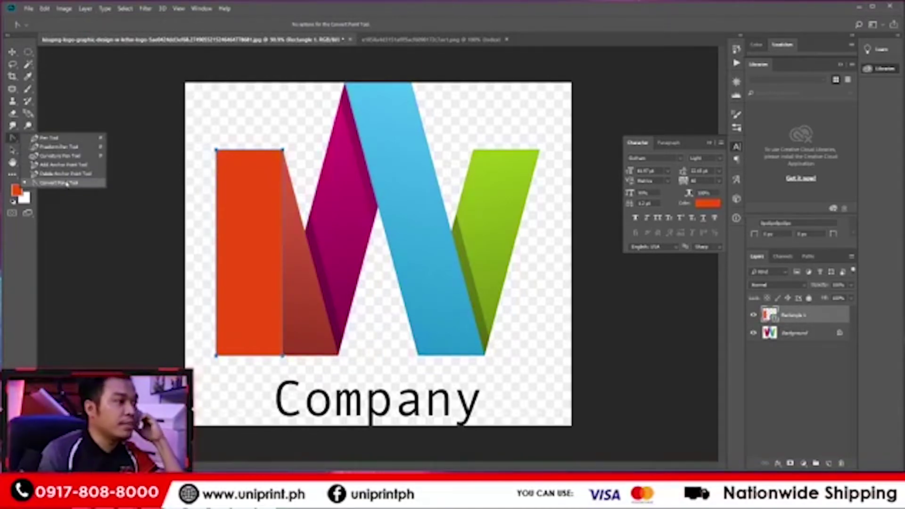
left_click_drag(67, 184, 66, 184)
left_click_drag(201, 341, 322, 369)
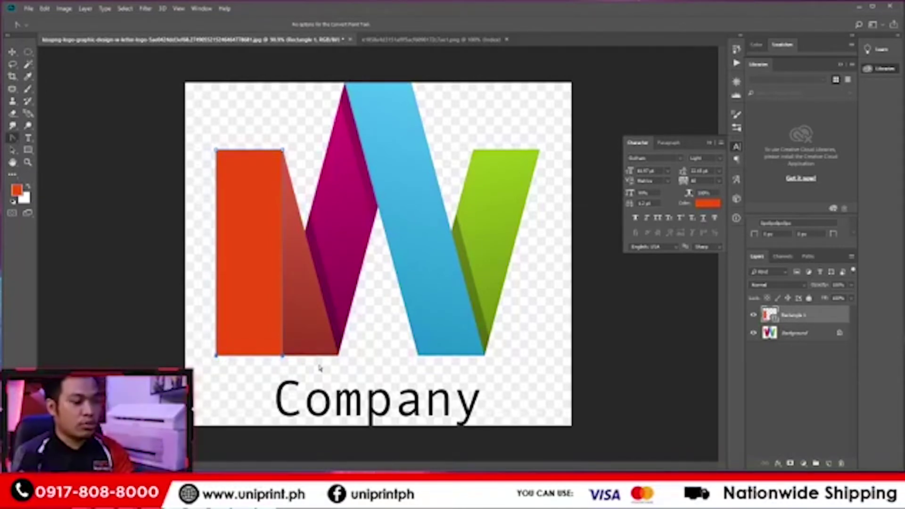
left_click(427, 185)
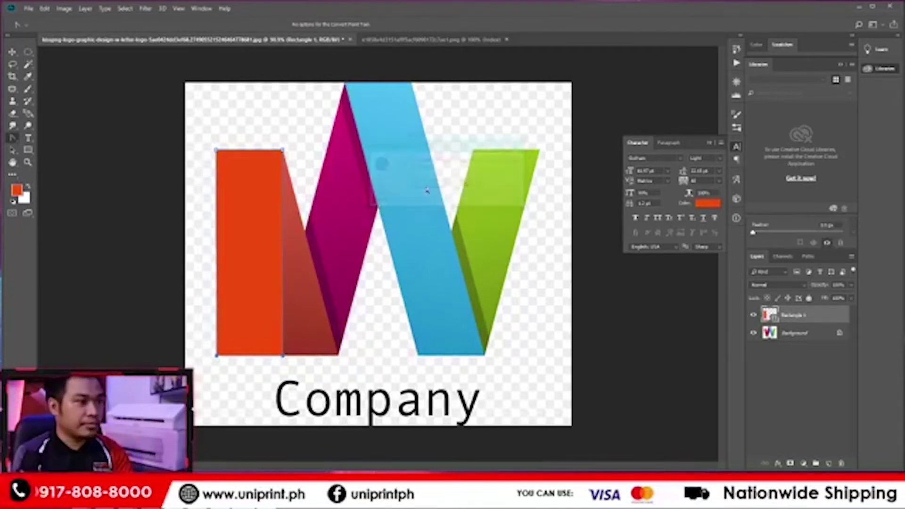
key("shift+Right")
key("shift+Right")
key("shift+Right")
key("shift+Right")
key("shift+Right")
key("shift+Right")
key("shift+Right")
key("shift+Right")
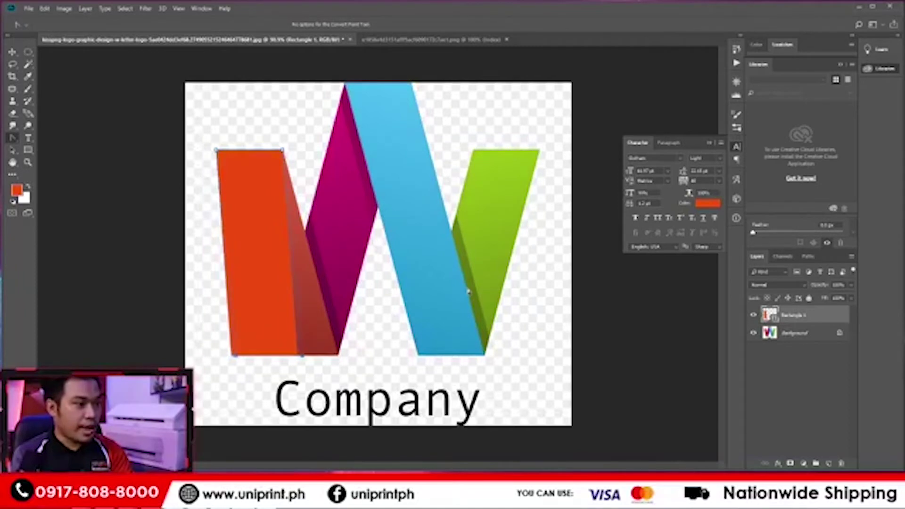
key("shift+Right")
key("shift+Right")
key("shift+Right")
key("shift+Right")
key("shift+Right")
key("shift+Right")
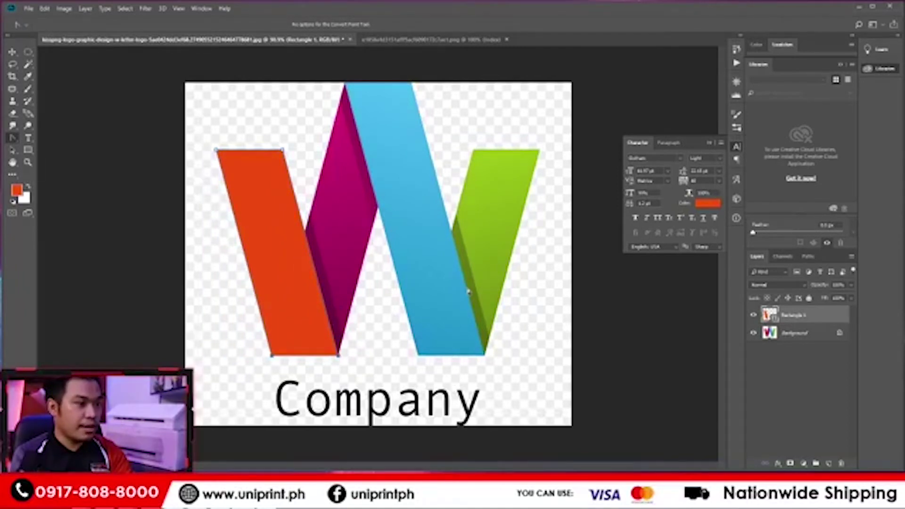
Duplicate the slanted orange shape and flip the copy horizontally.
left_click(12, 51)
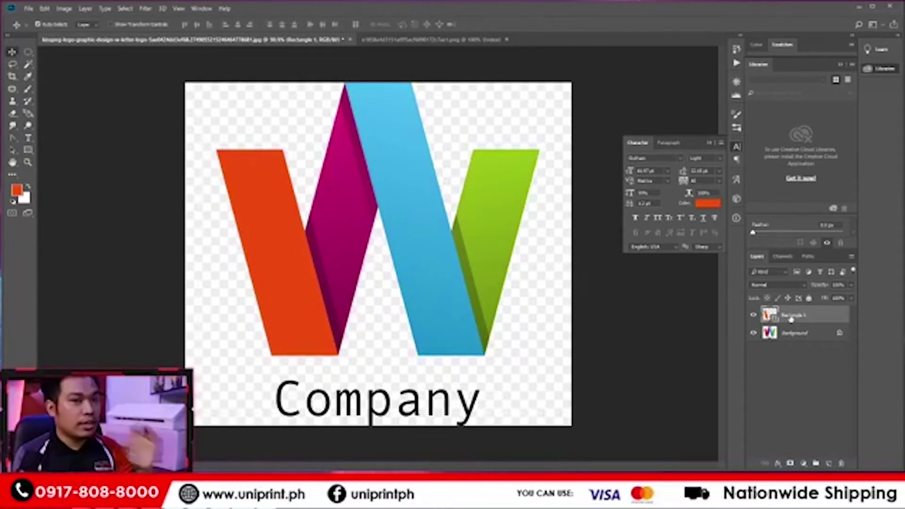
key("ctrl+j")
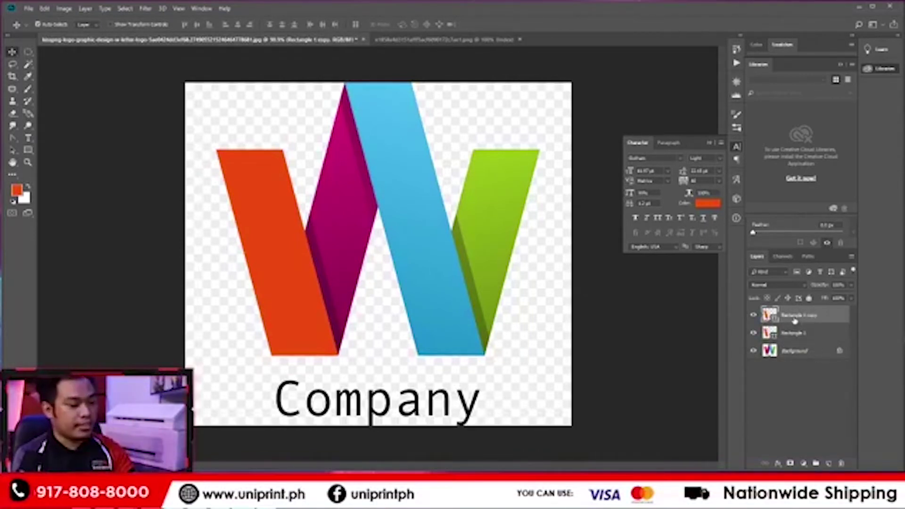
key("ctrl+t")
right_click(289, 239)
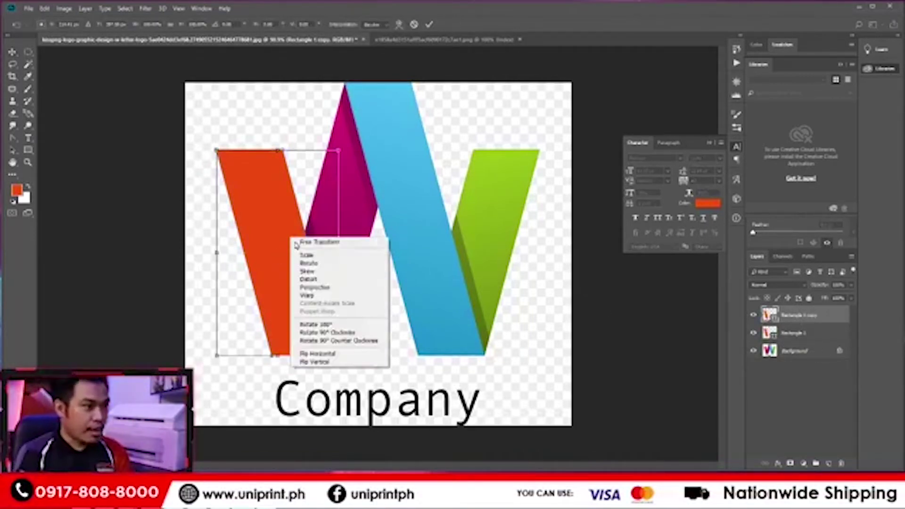
left_click(333, 354)
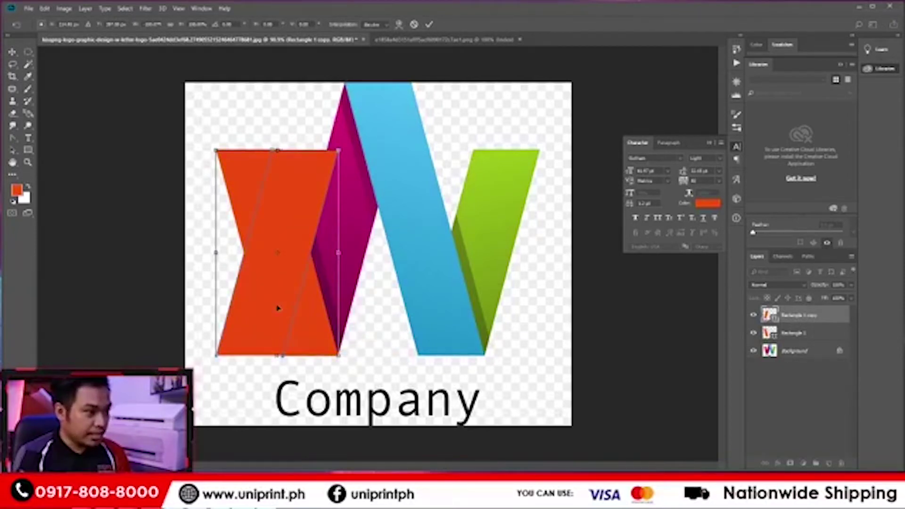
Move the flipped copy onto the W's purple stroke and nudge it into line with the stroke's lower end.
left_click_drag(277, 309, 336, 308)
key("Return")
scroll(307, 374, "up", 8)
left_click_drag(305, 339, 293, 339)
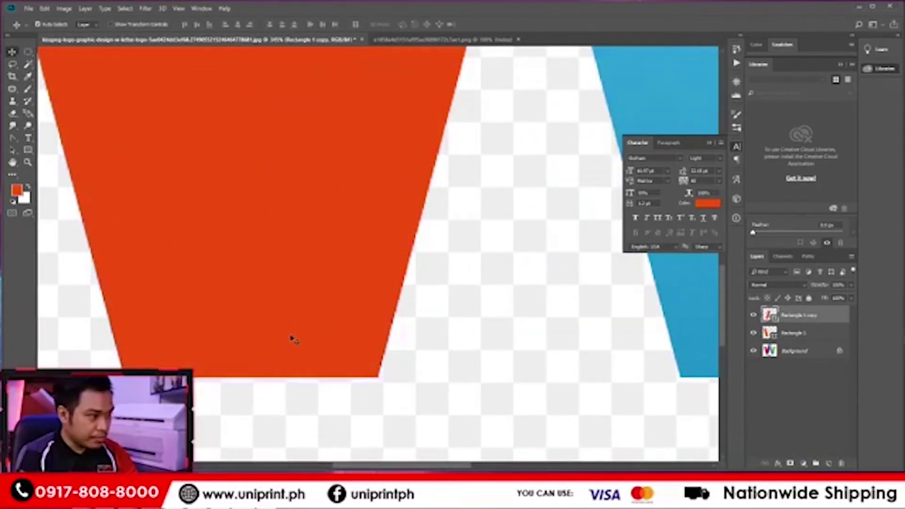
key("Right")
scroll(289, 334, "down", 5)
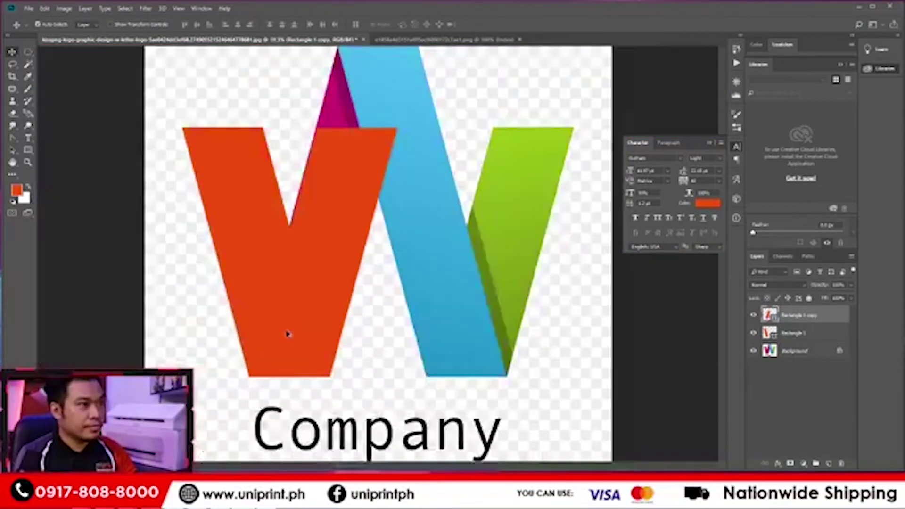
Raise the flipped copy's two upper anchor points to the top edge of the canvas, extending the shape along the purple stroke.
scroll(371, 154, "up", 3)
left_click_drag(367, 156, 309, 349)
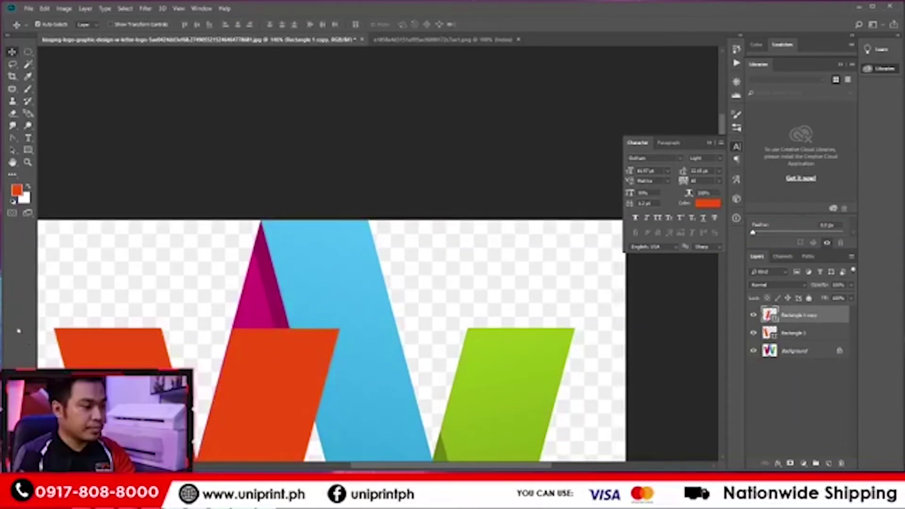
left_click(13, 138)
right_click(12, 137)
left_click(56, 181)
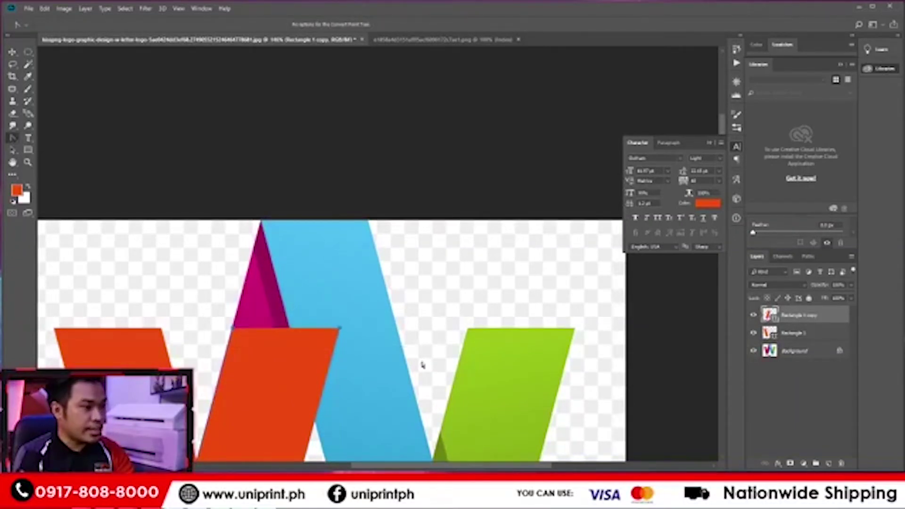
key("Up")
key("Up")
key("Up")
key("Up")
key("Up")
key("Up")
key("Up")
key("Up")
key("Up")
key("Up")
key("Up")
key("Up")
key("Up")
key("Up")
key("Up")
key("Up")
key("Up")
key("Up")
key("Up")
key("Up")
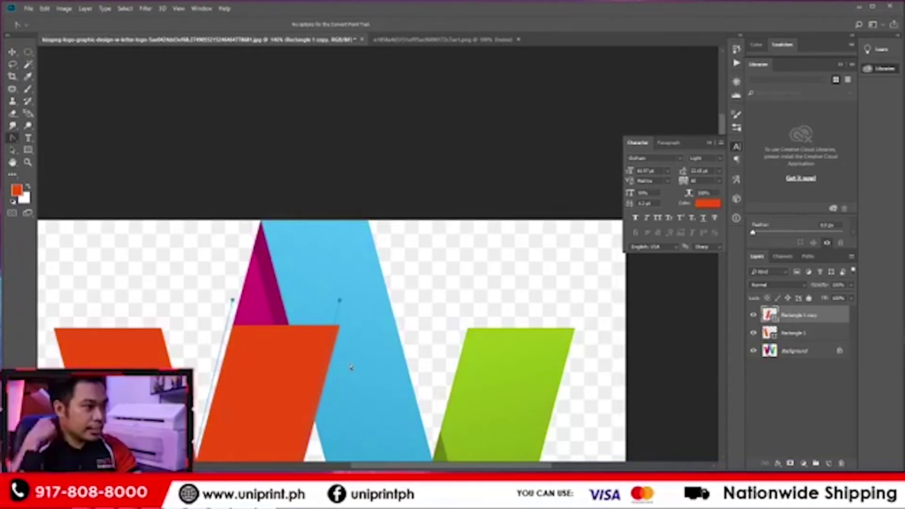
key("shift+Up")
key("shift+Up")
key("shift+Up")
key("shift+Up")
key("shift+Up")
key("shift+Up")
key("shift+Up")
key("shift+Up")
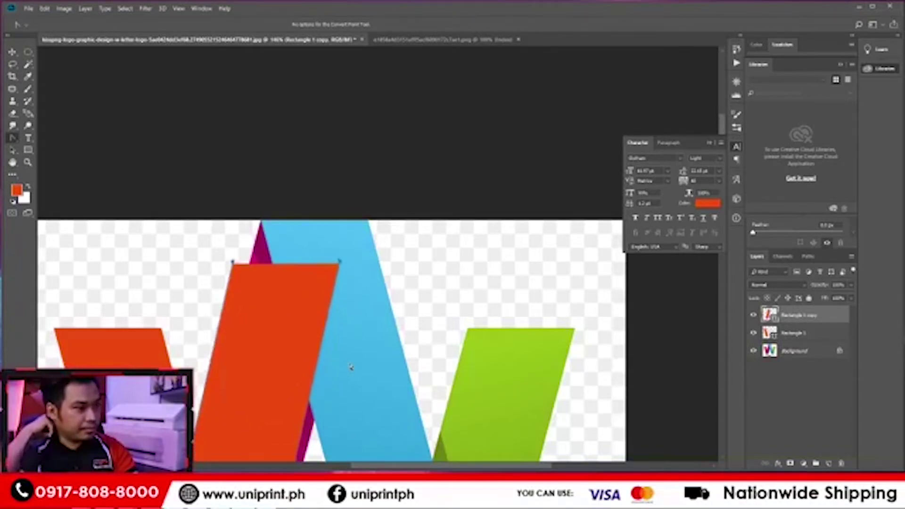
key("shift+Up")
key("shift+Up")
key("shift+Up")
key("shift+Up")
key("shift+Up")
key("shift+Up")
key("shift+Up")
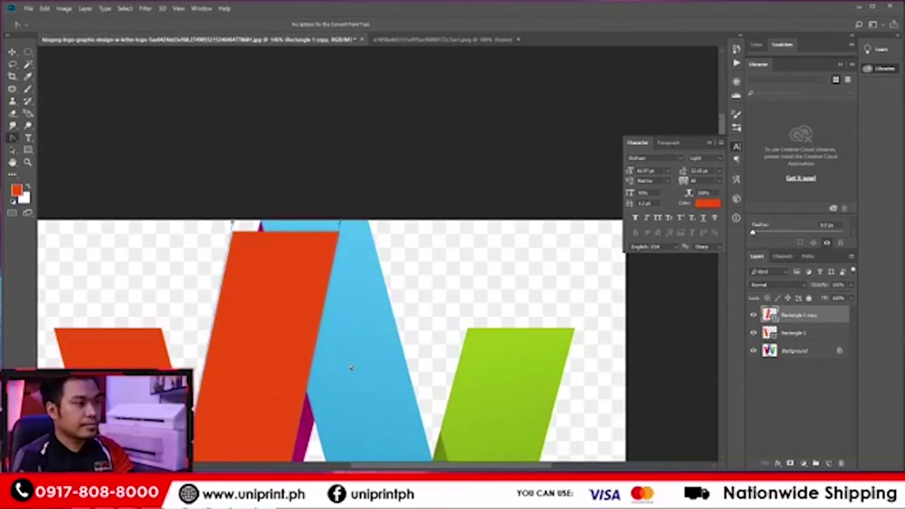
Shift the raised anchor points sideways until they meet the upper corners of the W's central peak.
key("shift+Right")
key("shift+Right")
key("shift+Right")
key("shift+Right")
key("shift+Right")
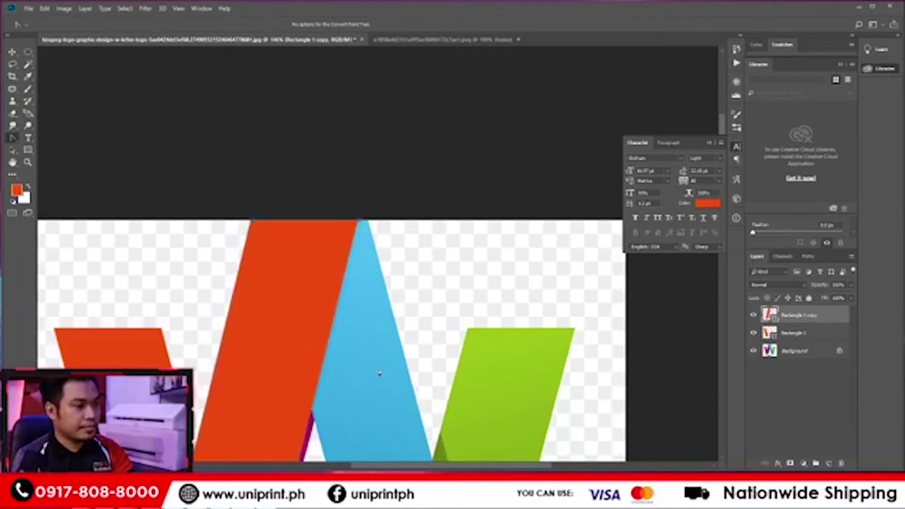
key("shift+Right")
scroll(379, 358, "down", 3)
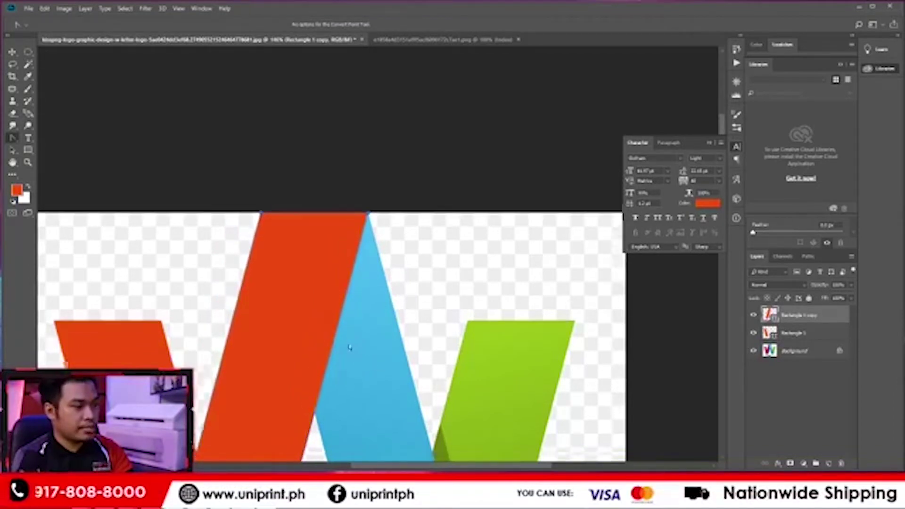
scroll(379, 349, "down", 2)
scroll(379, 348, "down", 5)
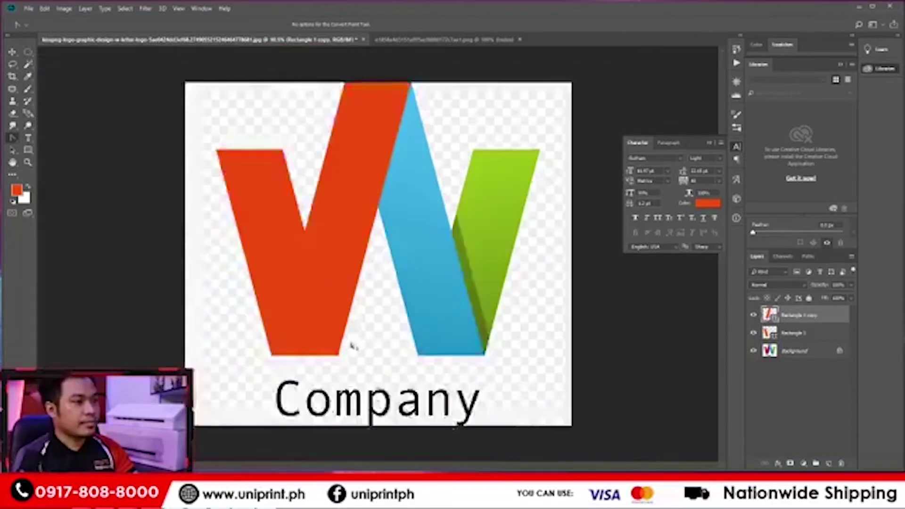
Duplicate both orange stroke shapes together and flip the two copies horizontally.
key("v")
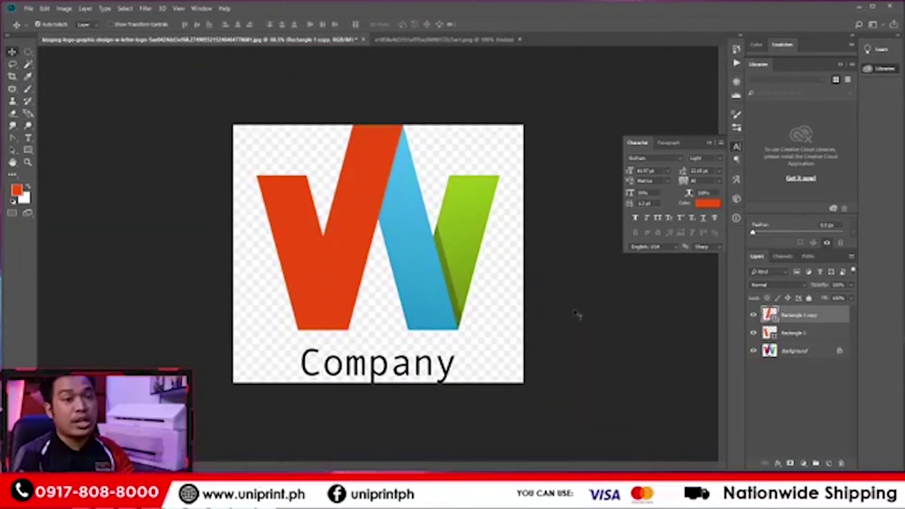
left_click(807, 334, "shift")
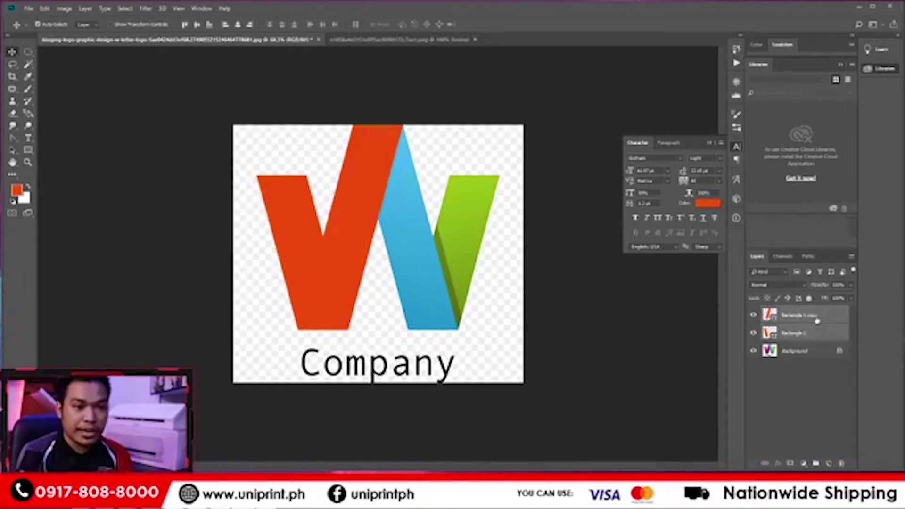
left_click_drag(464, 258, 466, 259)
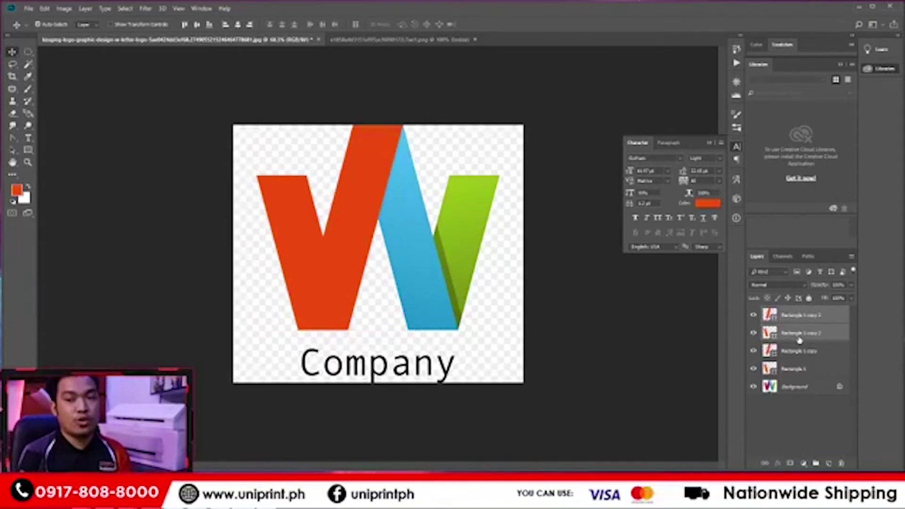
key("ctrl+t")
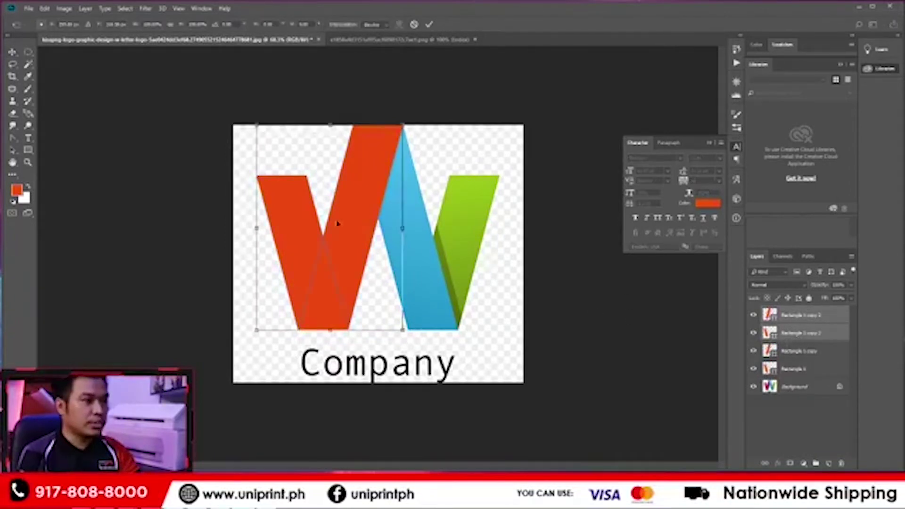
right_click(341, 226)
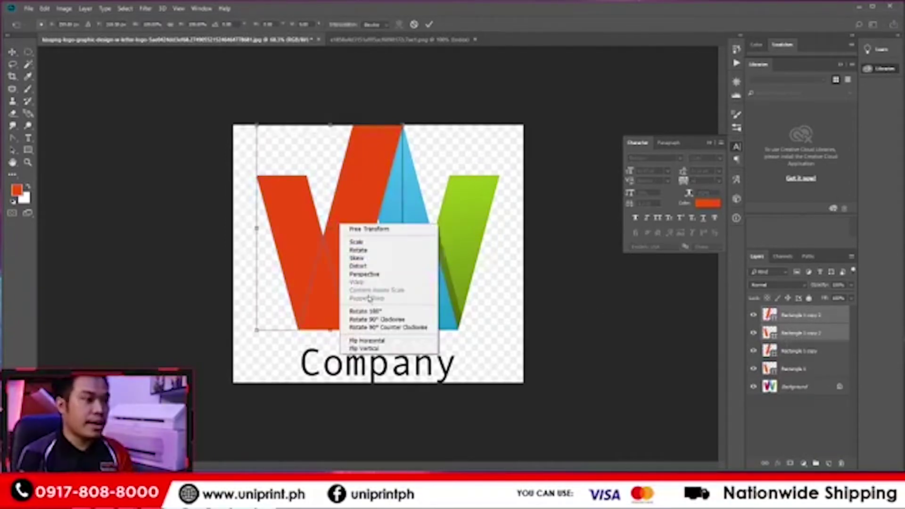
left_click(381, 341)
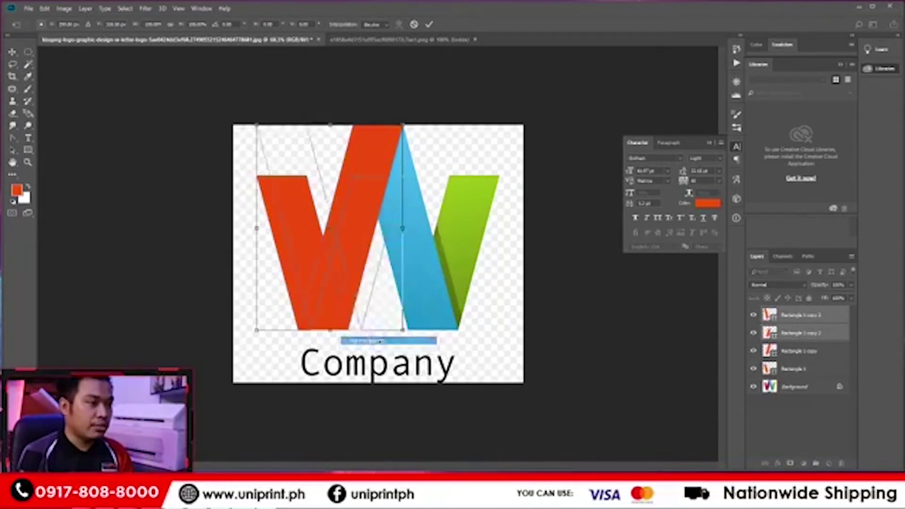
Move the two flipped copies onto the W's right half and nudge them left until they cover the blue and green strokes.
left_click_drag(360, 236, 461, 232)
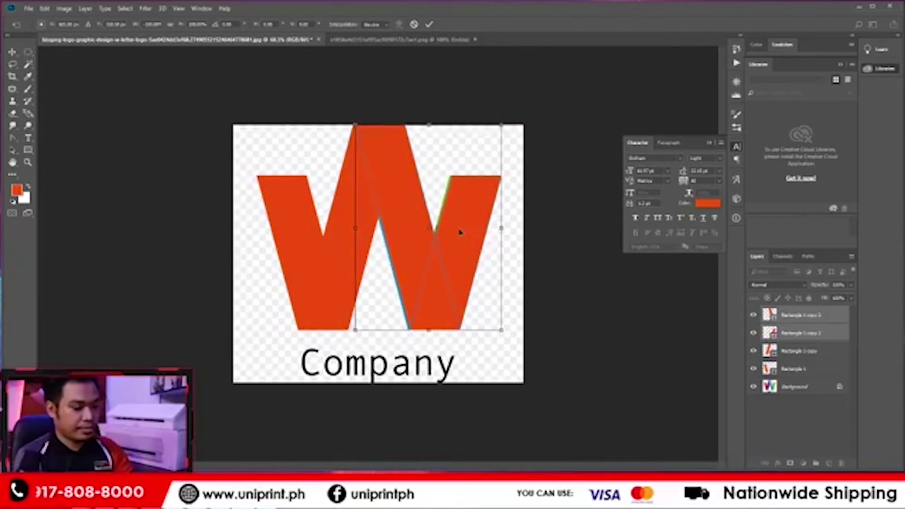
key("Return")
scroll(419, 238, "up", 5)
scroll(393, 198, "up", 2)
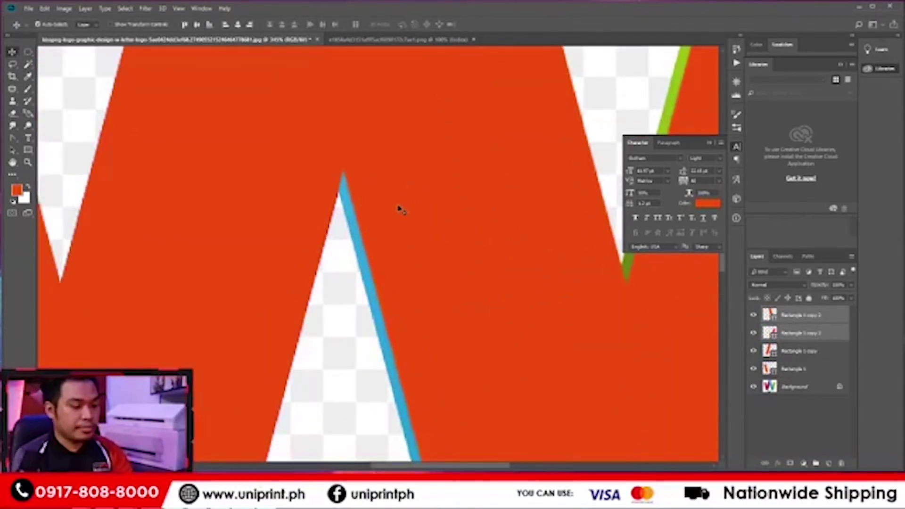
key("Left")
key("Left")
key("Left")
key("Left")
key("Left")
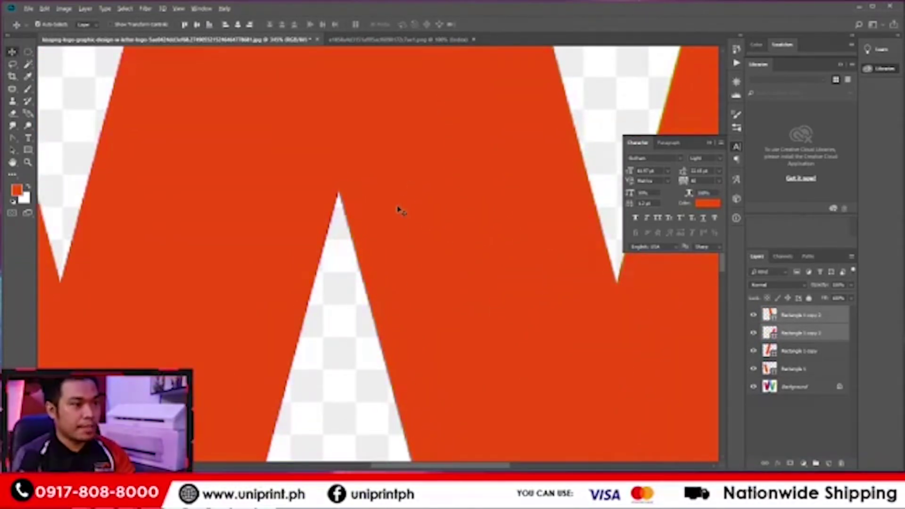
scroll(397, 209, "down", 6)
left_click(376, 301)
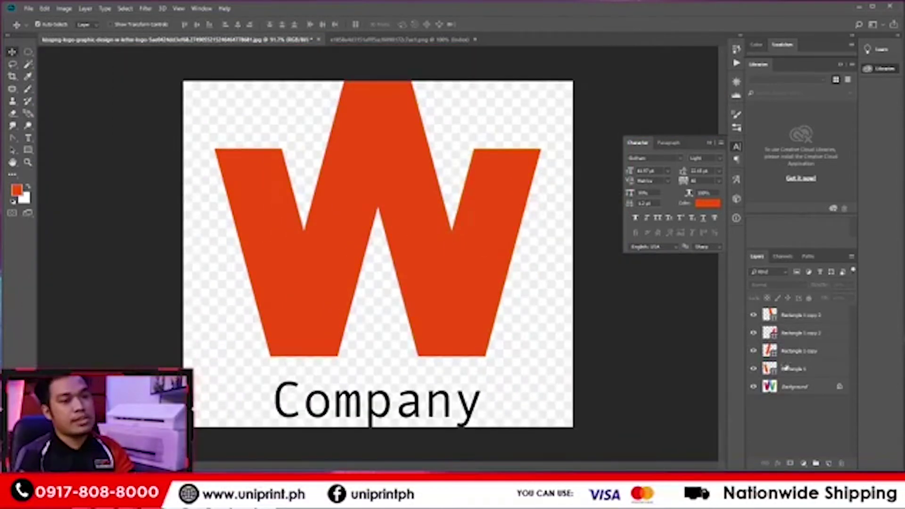
Duplicate the Background layer and bring the copy to the front of the layer stack.
left_click(796, 387)
key("ctrl+j")
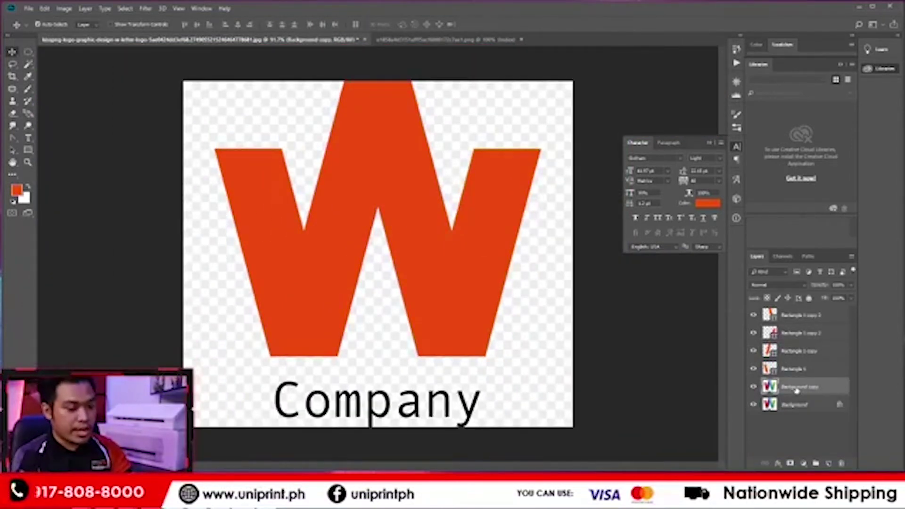
key("ctrl+shift+bracketright")
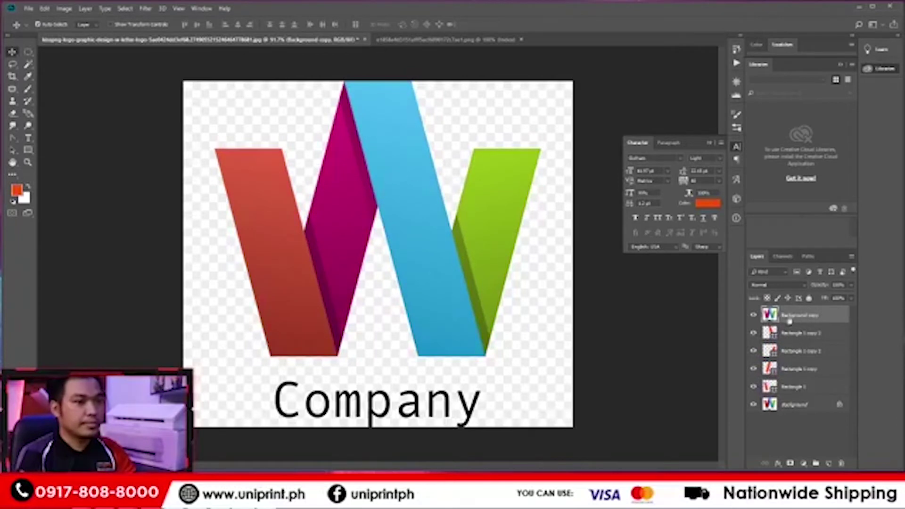
left_click(754, 315)
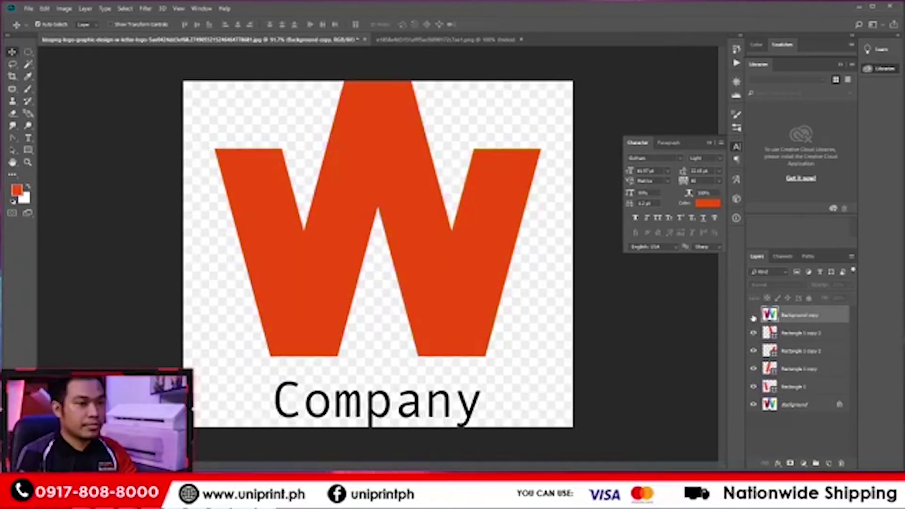
left_click(753, 315)
Scale the Background copy down to a small reference logo in the canvas's lower-left corner.
key("ctrl+t")
left_click_drag(573, 78, 278, 334)
key("Return")
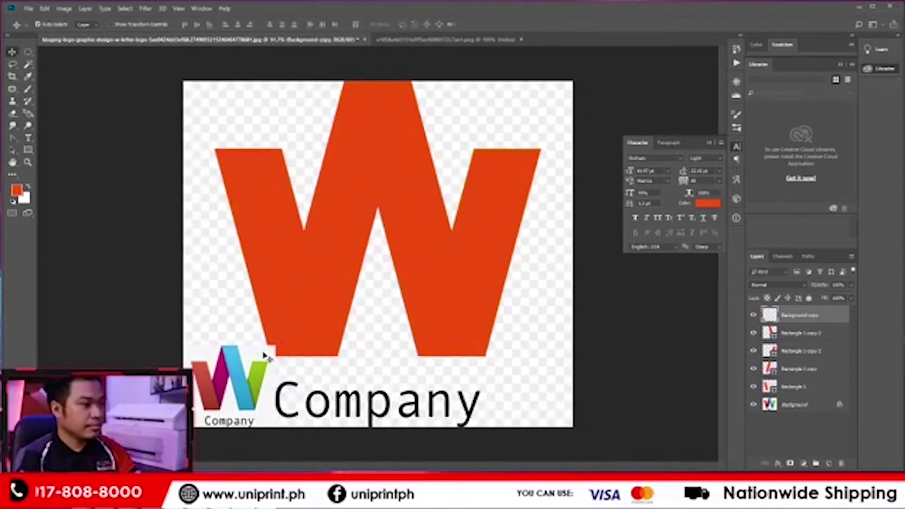
Recolor the W's left outer stroke bright red, a more vivid shade than the reference logo's red.
scroll(264, 355, "up", 2)
left_click(245, 236)
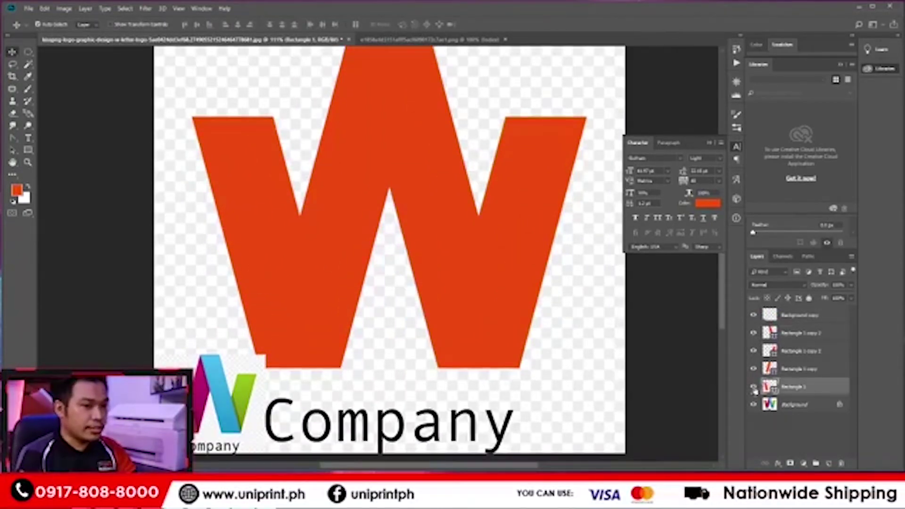
double_click(769, 386)
left_click(586, 205)
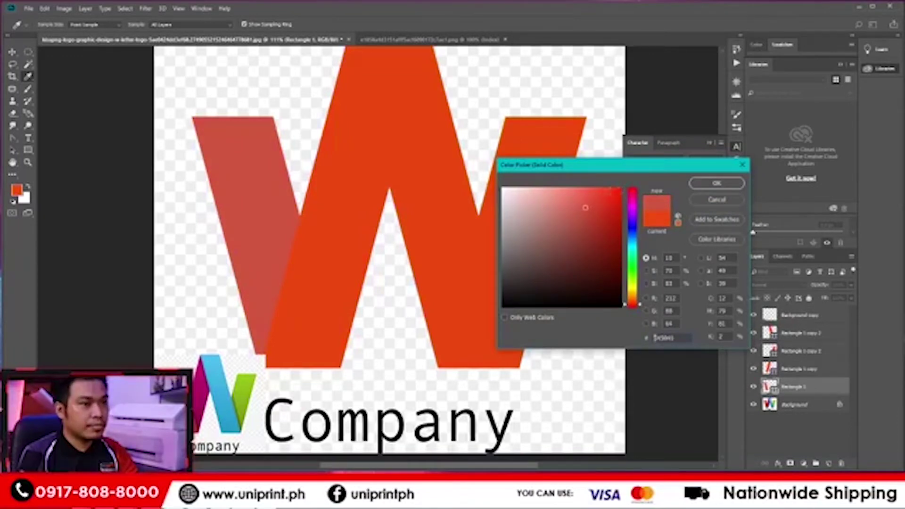
left_click(602, 191)
left_click(711, 183)
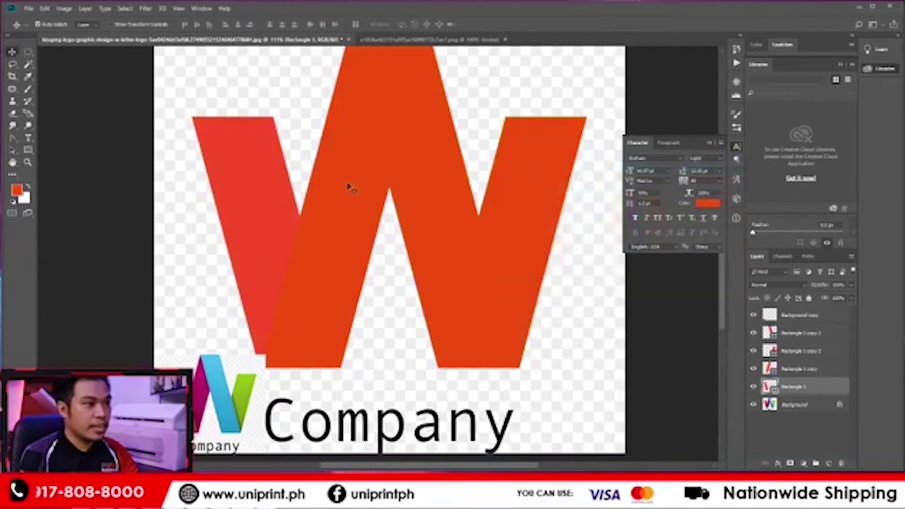
Recolor the W's second stroke by sampling the reference logo's purple and brightening it to magenta #e4097c.
left_click(348, 185)
double_click(769, 368)
left_click(200, 387)
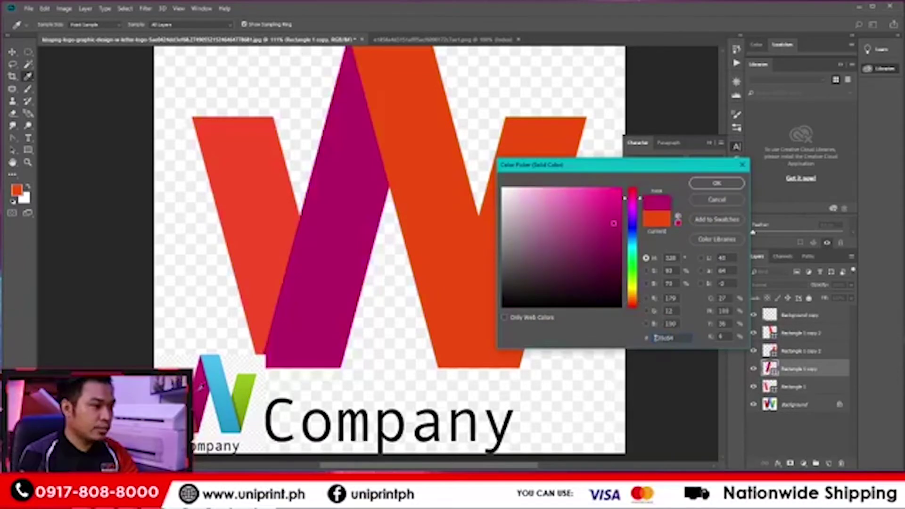
left_click(613, 200)
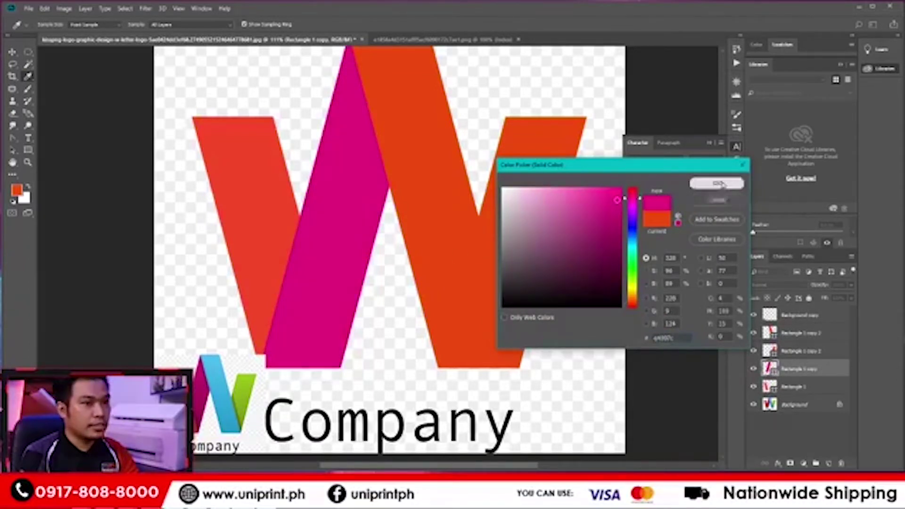
left_click(717, 182)
Recolor the W's third stroke by sampling the reference logo's blue and brightening it to a vivid sky blue.
left_click(418, 153)
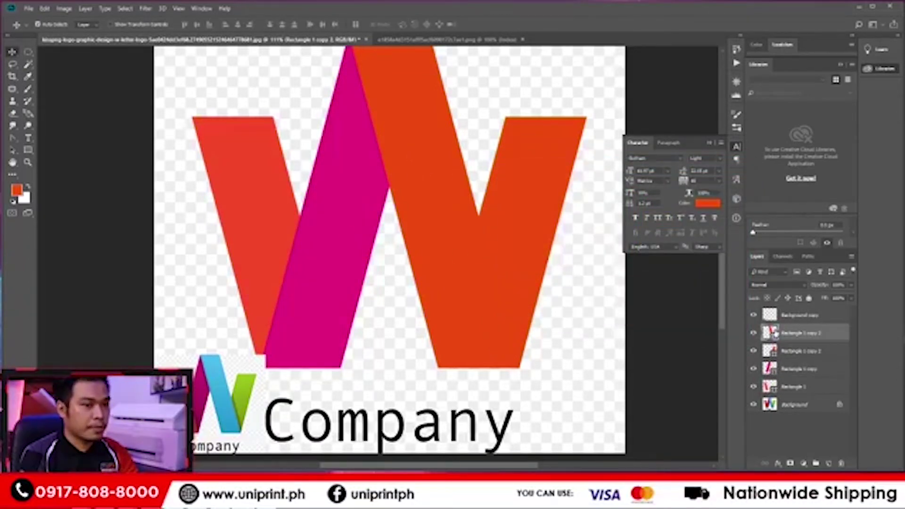
double_click(773, 333)
left_click(217, 370)
left_click(603, 197)
left_click(717, 183)
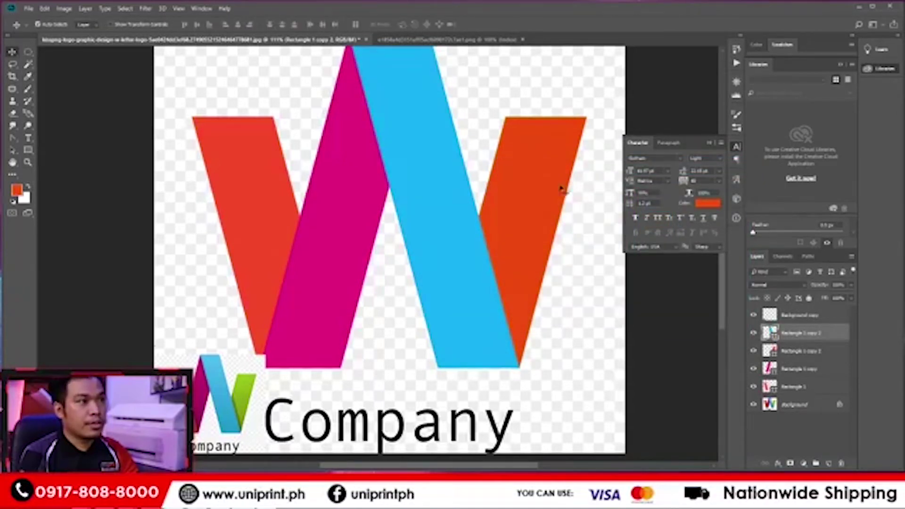
Recolor the W's right outer stroke by sampling the reference logo's green and brightening it to lime green.
left_click(554, 193)
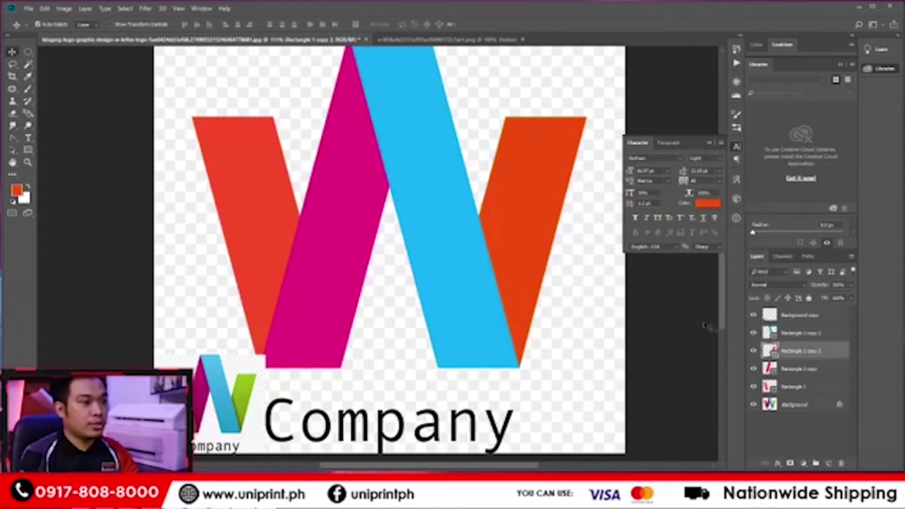
double_click(769, 350)
left_click(245, 381)
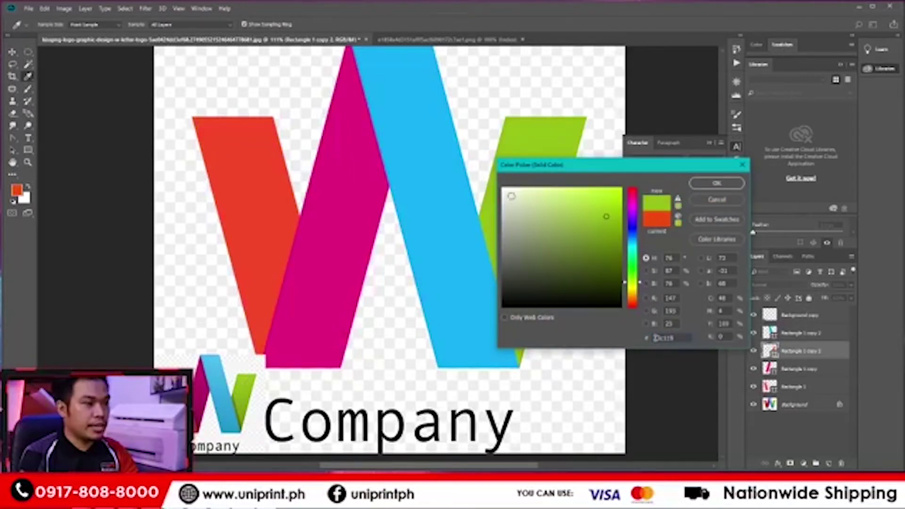
left_click(617, 204)
left_click(711, 183)
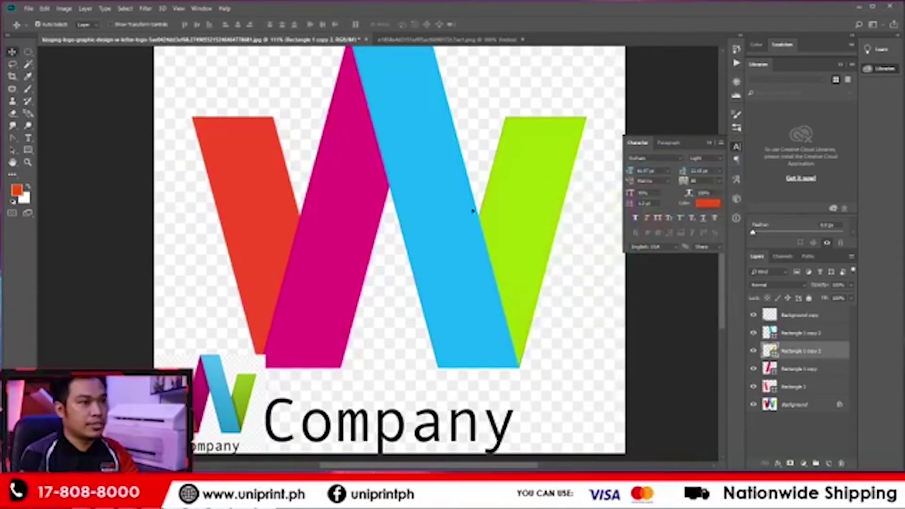
Bring the red left stroke to the front of the layer stack so it overlaps the magenta stroke.
scroll(427, 236, "down", 4)
left_click(291, 208)
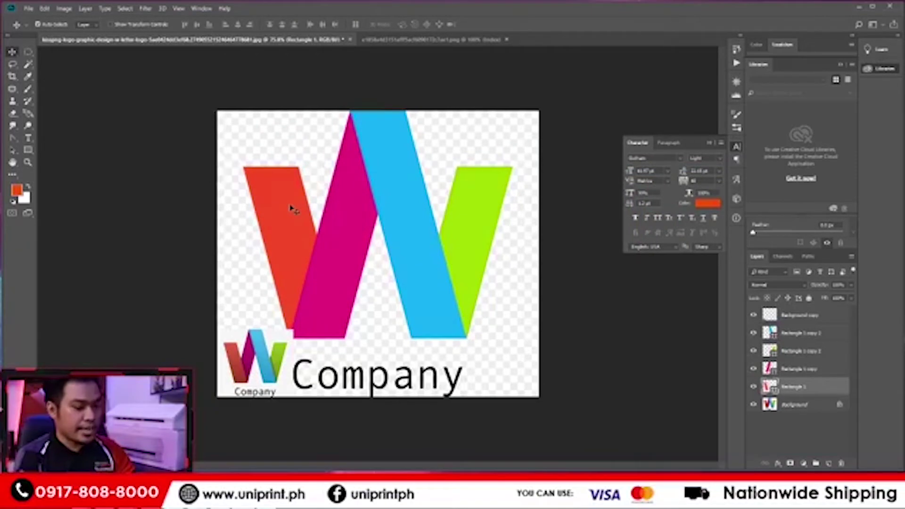
key("ctrl")
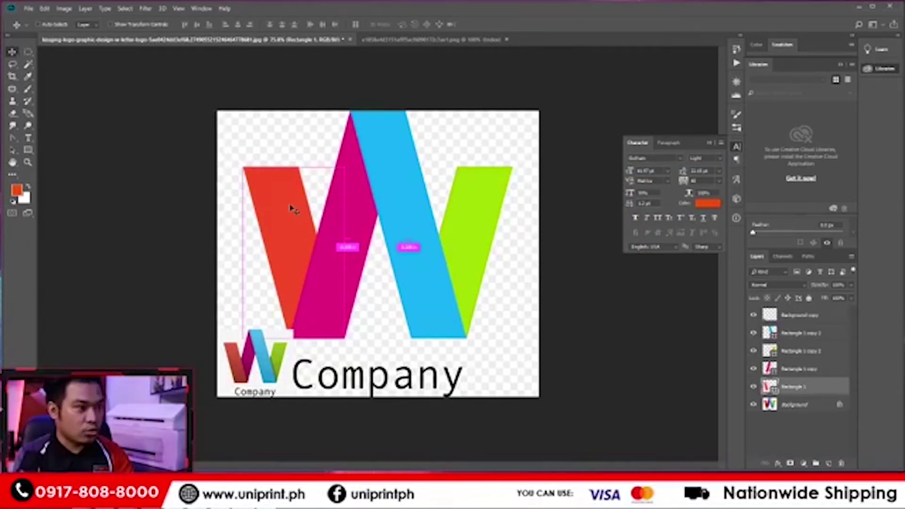
key("ctrl+shift+bracketright")
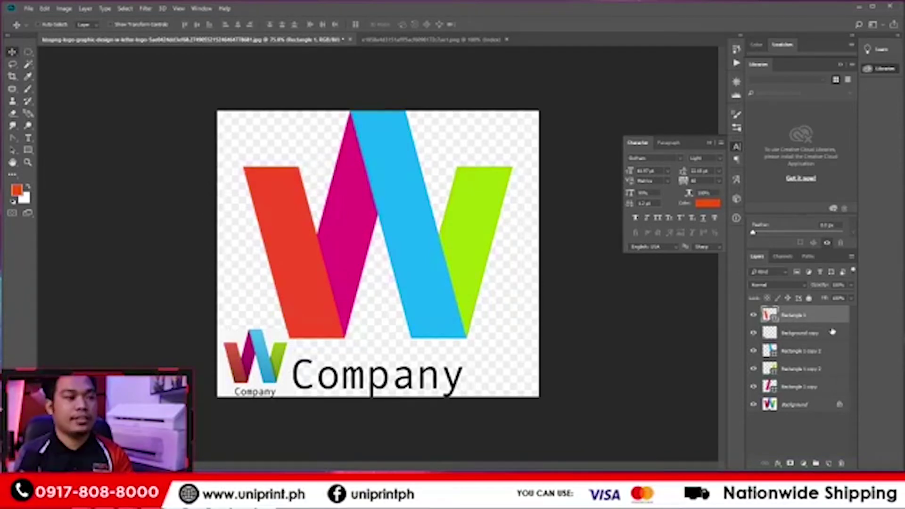
key("ctrl+shift+bracketleft")
key("ctrl+shift+bracketright")
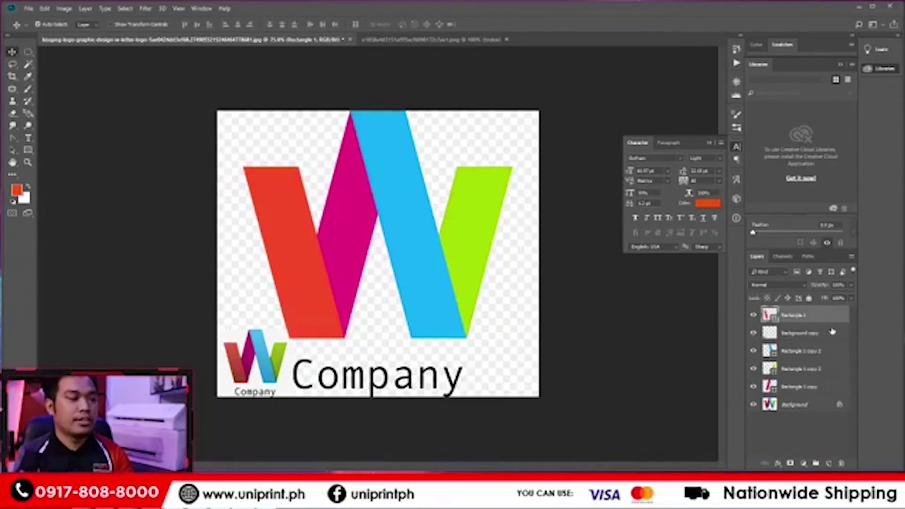
Move the small reference logo to the canvas's upper-left corner and inspect the shadow on its green stroke.
scroll(374, 339, "down", 1)
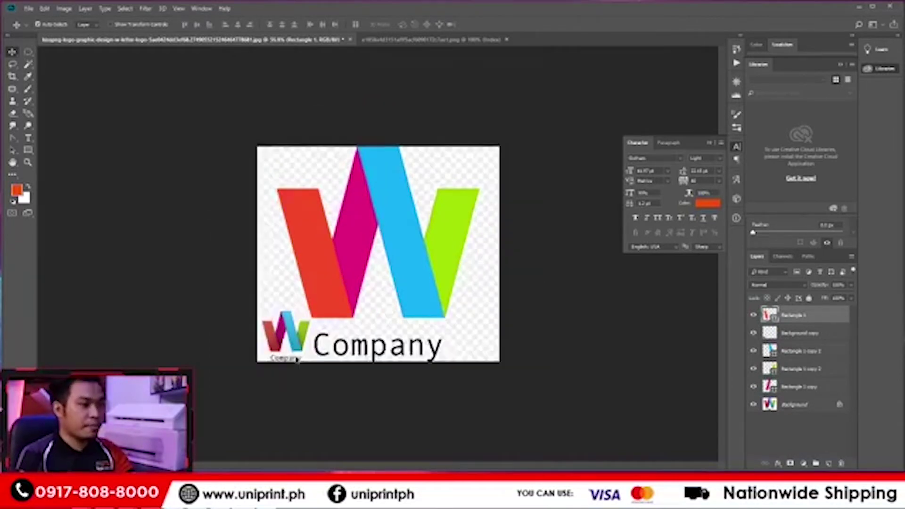
scroll(296, 363, "up", 2)
left_click_drag(254, 375, 249, 133)
key("ctrl+plus")
scroll(235, 123, "up", 4)
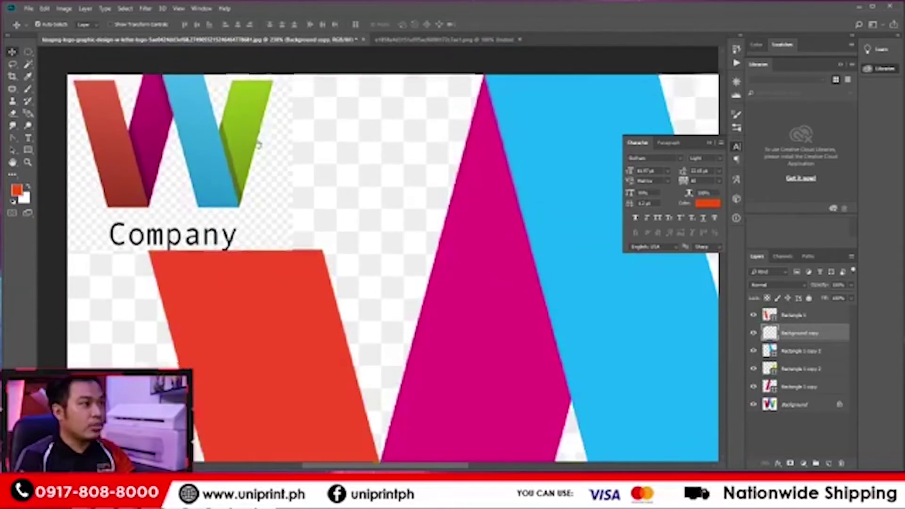
scroll(240, 208, "up", 1)
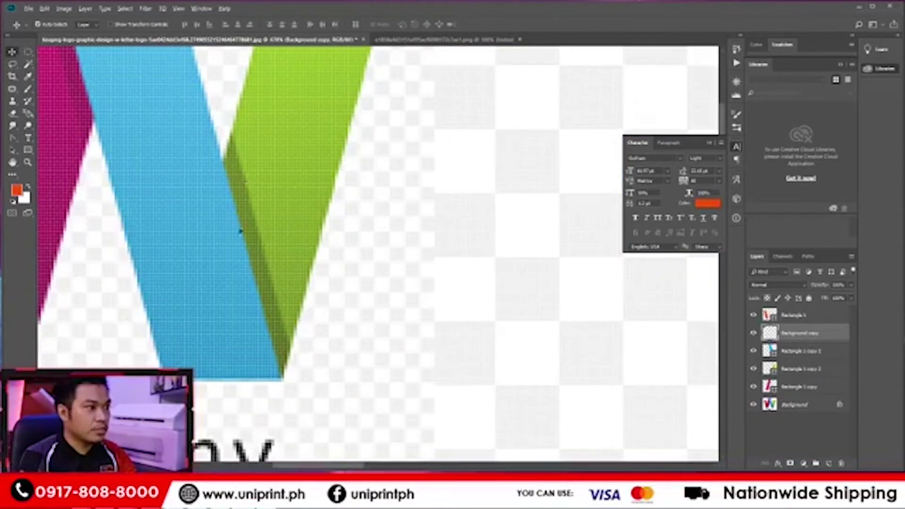
scroll(240, 225, "down", 6)
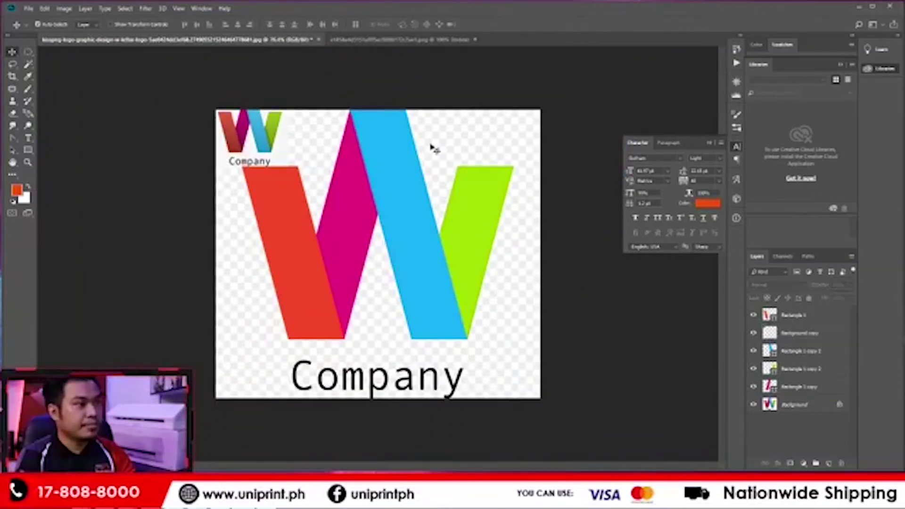
Duplicate the blue stroke and recolor the copy with the dark green #668214 sampled from the reference logo's shadow.
left_click(400, 160)
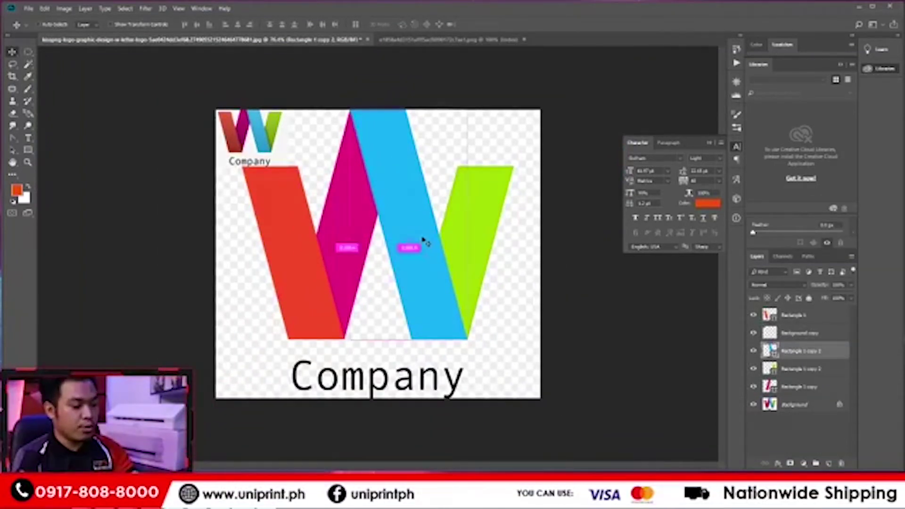
key("ctrl+j")
double_click(771, 349)
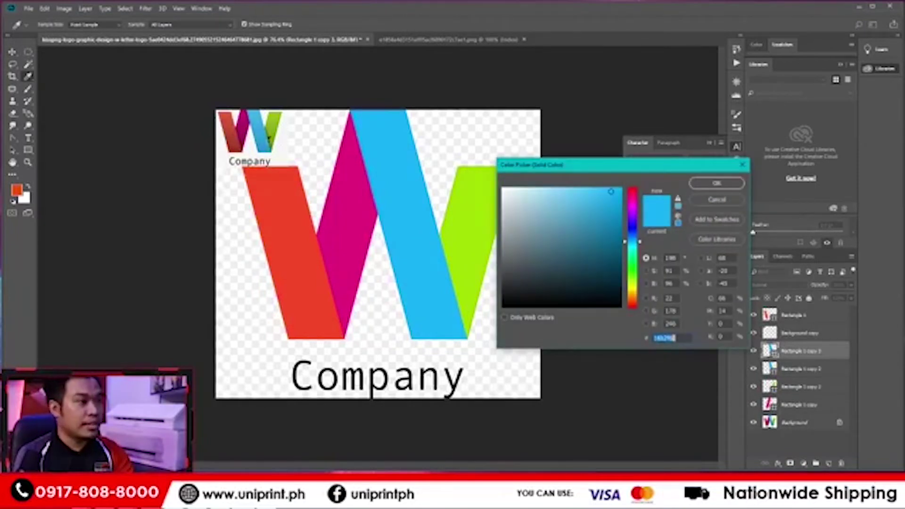
left_click(271, 123)
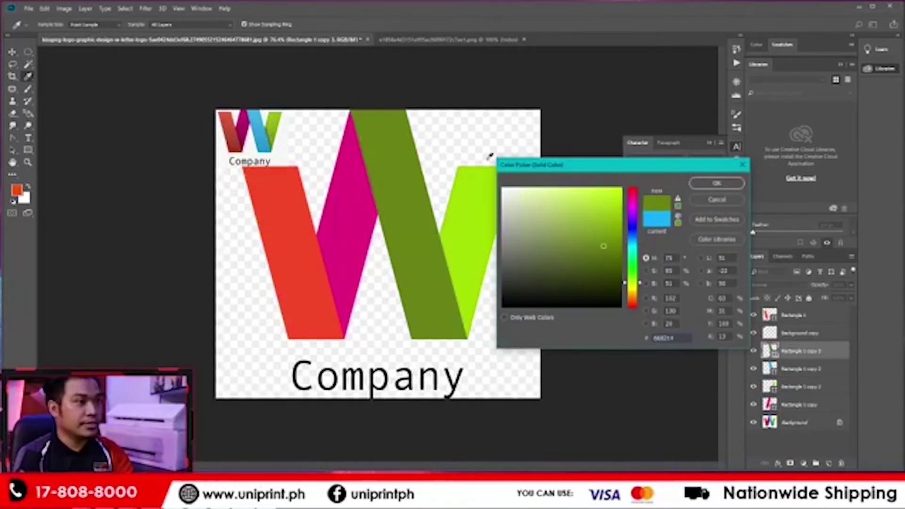
left_click(721, 183)
Place the dark green copy one layer below the blue stroke, offset slightly to form a thin shadow along its right edge.
left_click_drag(434, 239, 442, 246)
key("ctrl+bracketleft")
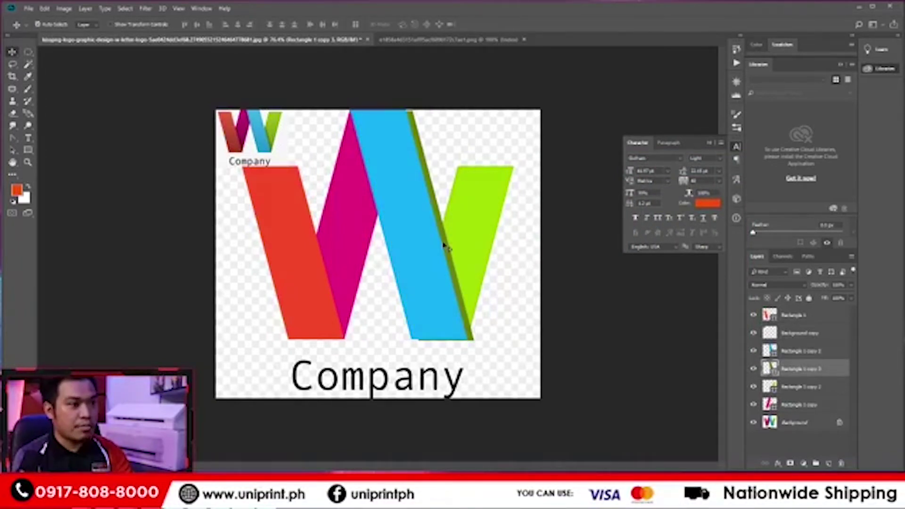
mouse_move(441, 222)
left_mouse_down()
mouse_move(452, 249)
mouse_move(426, 213)
left_mouse_up()
left_click_drag(436, 230, 442, 220)
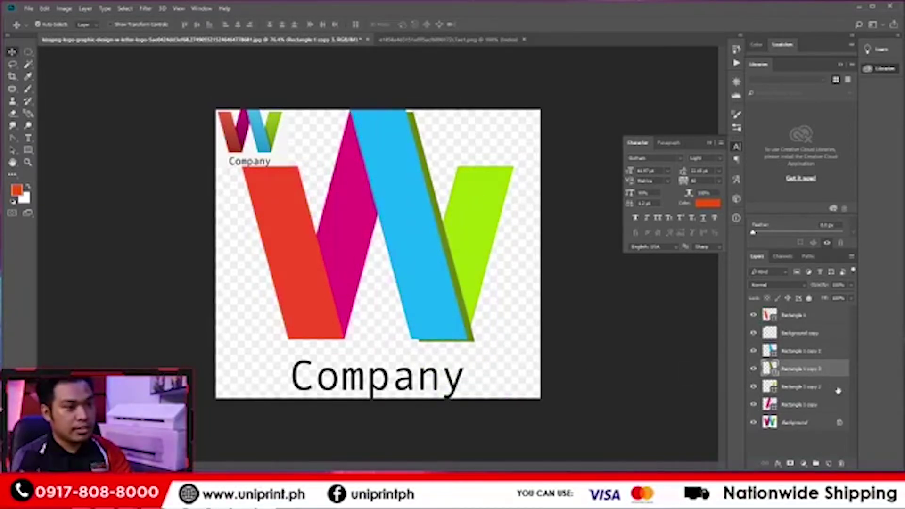
Clip the dark green shadow shape to the lime green stroke with a clipping mask and fine-tune its position.
right_click(817, 370)
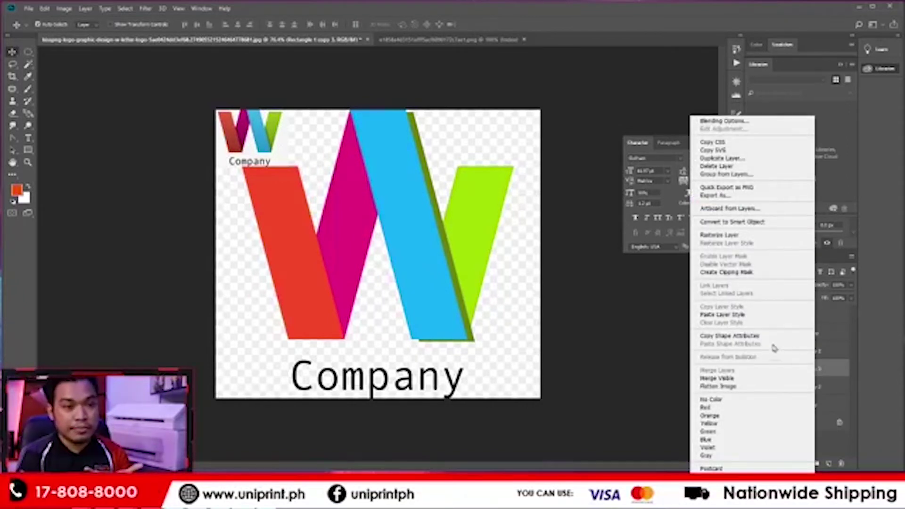
left_click(742, 273)
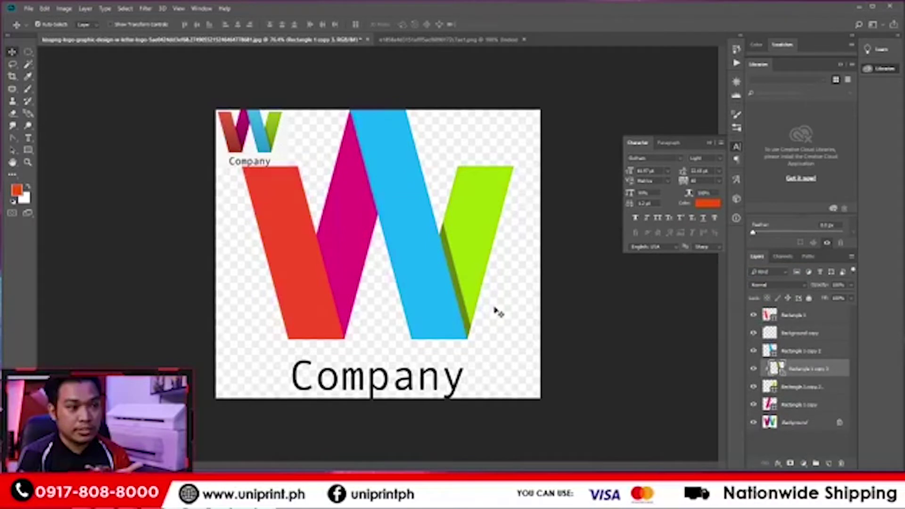
mouse_move(453, 280)
left_mouse_down()
mouse_move(491, 202)
mouse_move(509, 238)
mouse_move(455, 311)
mouse_move(524, 191)
mouse_move(460, 278)
mouse_move(462, 251)
mouse_move(461, 279)
left_mouse_up()
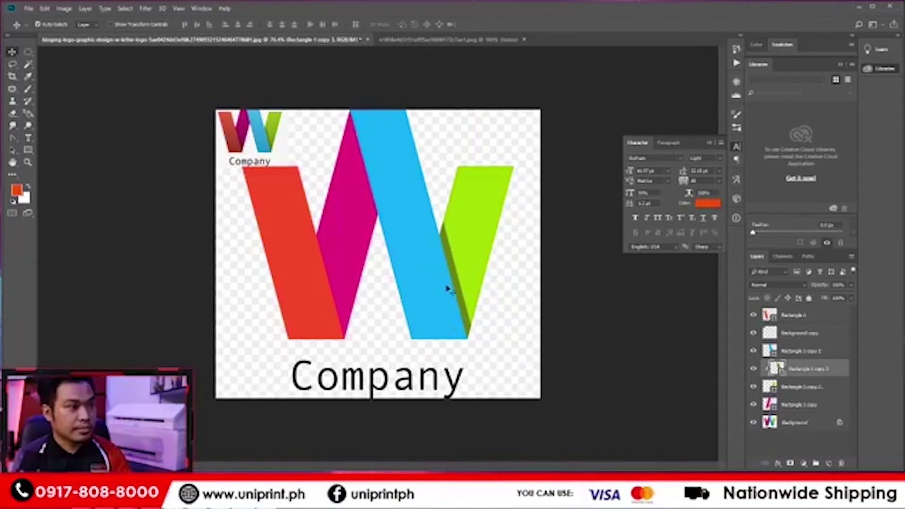
Duplicate the red stroke and recolor the copy with the dark purple #7b0b48 sampled from the reference logo's magenta stroke shadow.
left_click(310, 252)
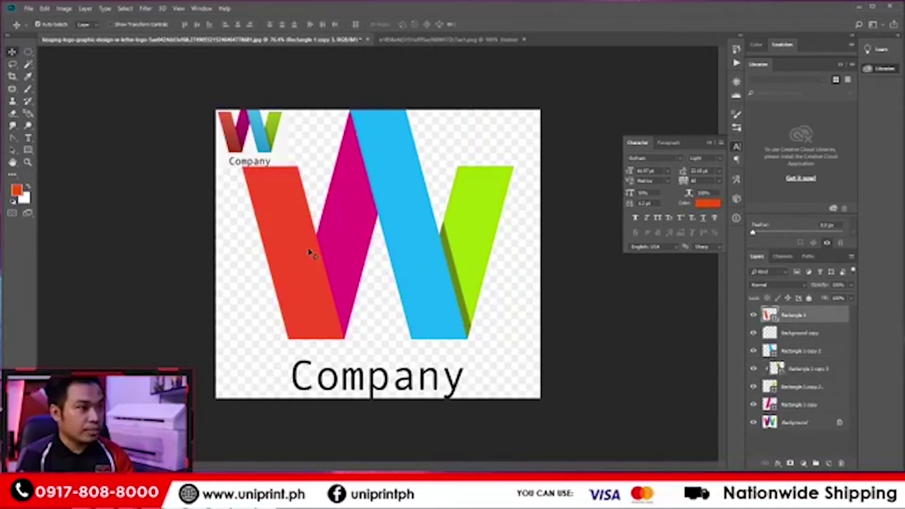
key("ctrl")
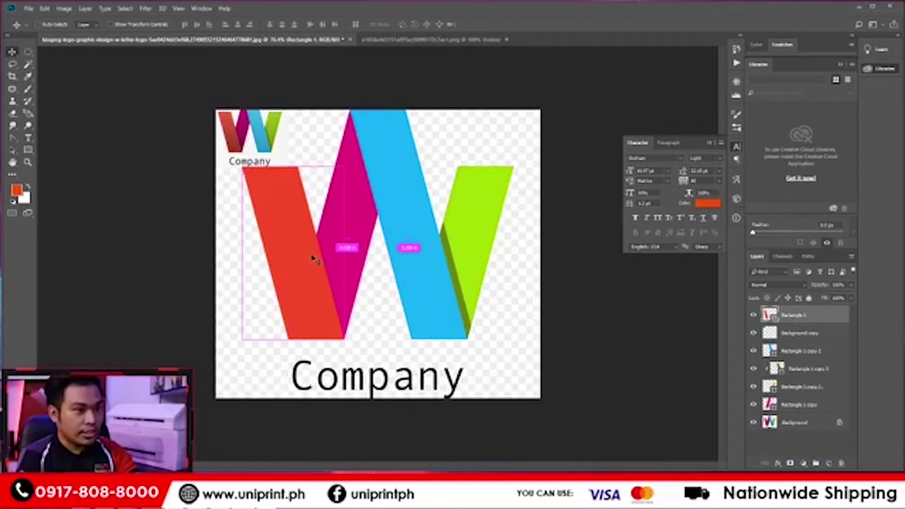
left_click_drag(312, 258, 313, 259)
double_click(769, 316)
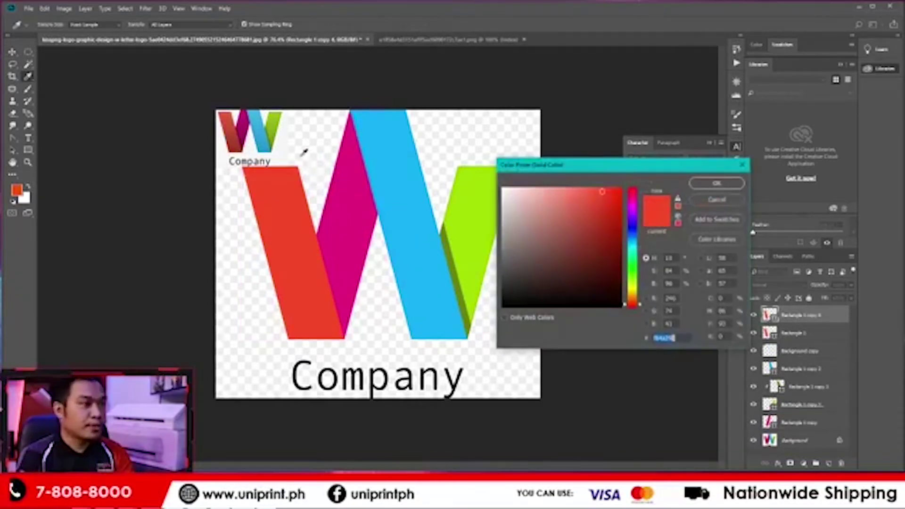
left_click(240, 127)
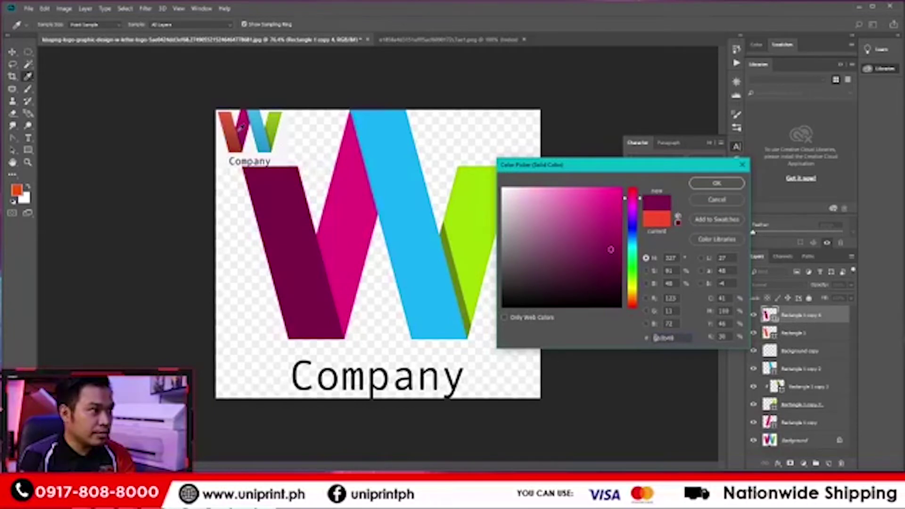
left_click(716, 182)
Place the dark purple copy one layer below the red stroke, offset slightly to form a thin shadow along its right edge.
left_click_drag(315, 275, 336, 276)
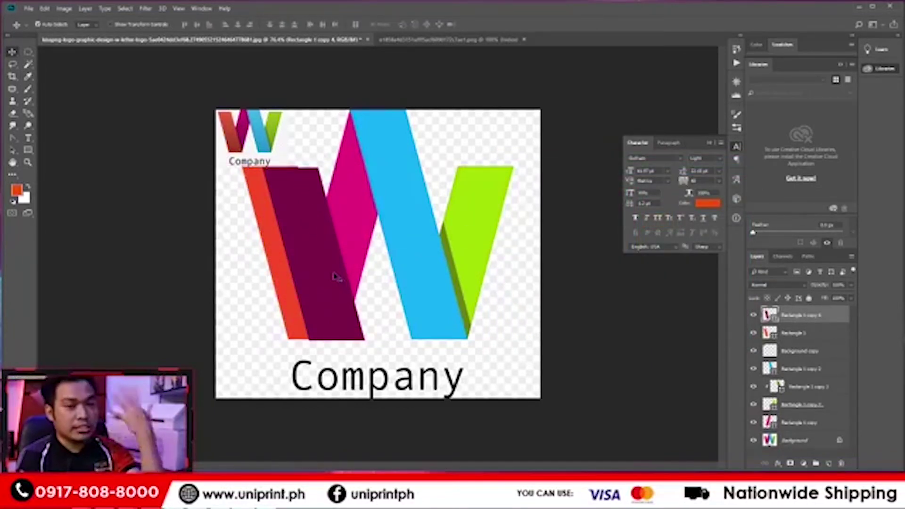
key("ctrl+bracketleft")
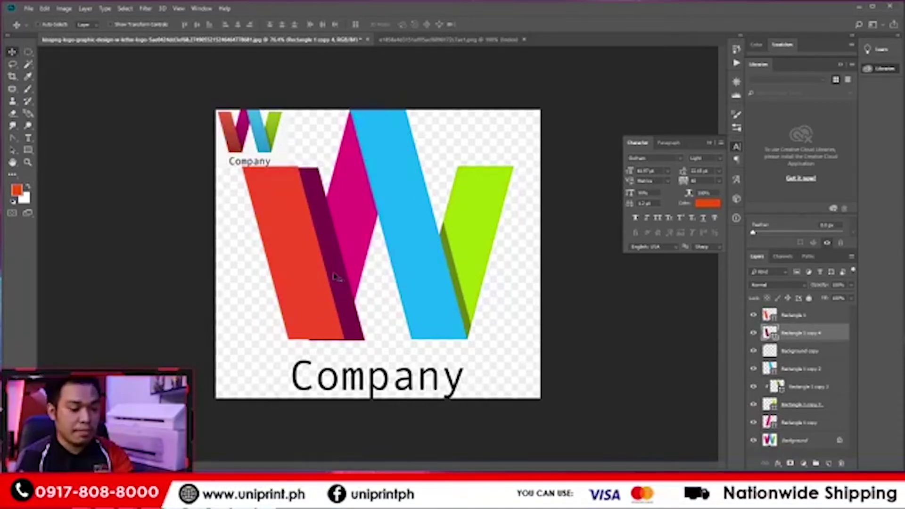
key("ctrl+bracketright")
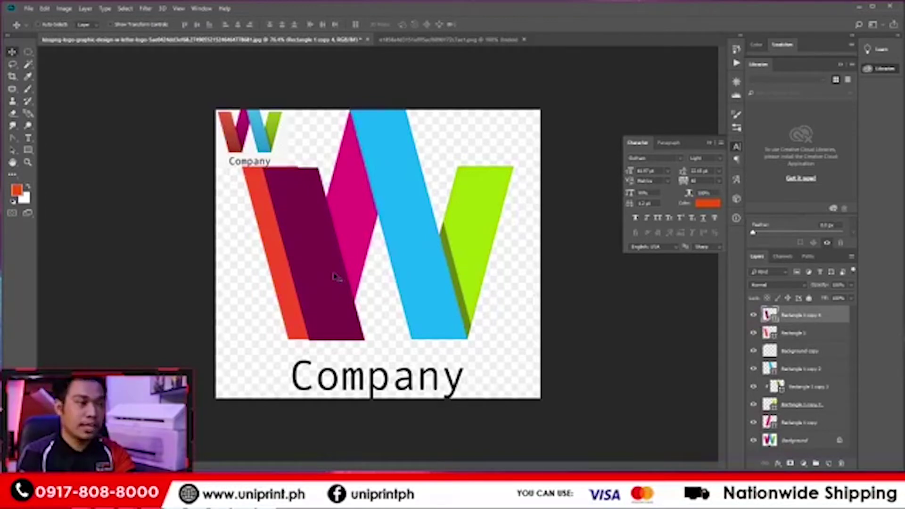
key("ctrl+bracketleft")
left_click(336, 276)
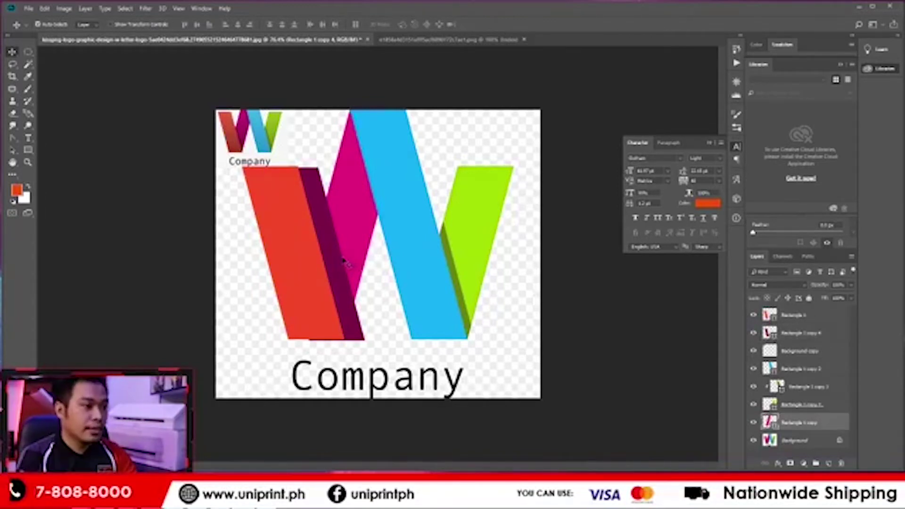
mouse_move(333, 256)
left_mouse_down()
mouse_move(325, 259)
mouse_move(330, 267)
left_mouse_up()
key("Left")
key("Left")
key("Left")
key("Left")
key("Left")
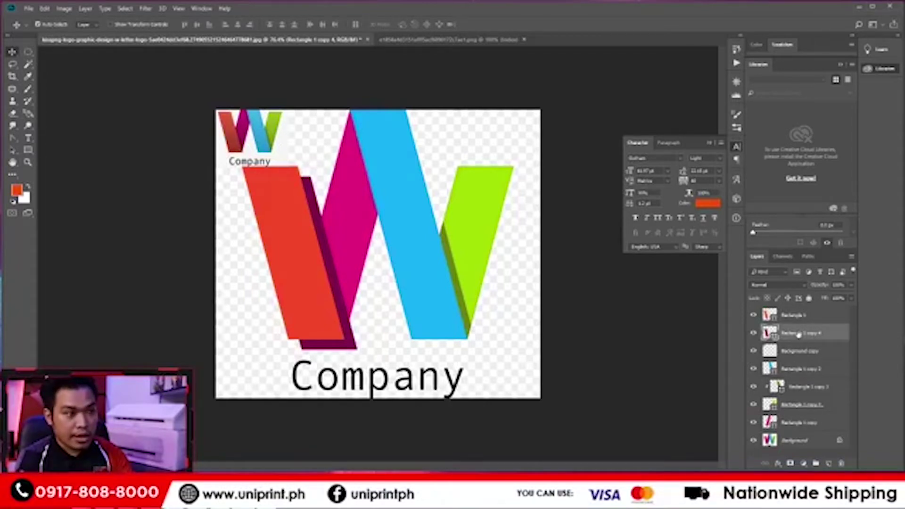
Move the dark purple layer directly above the magenta stroke, clip it to that stroke with a clipping mask and adjust its position.
left_click_drag(798, 335, 795, 414)
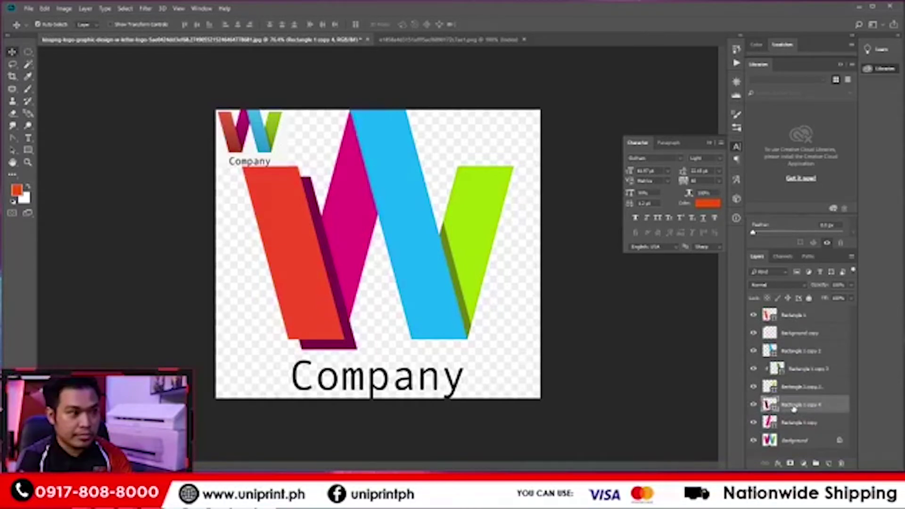
right_click(794, 409)
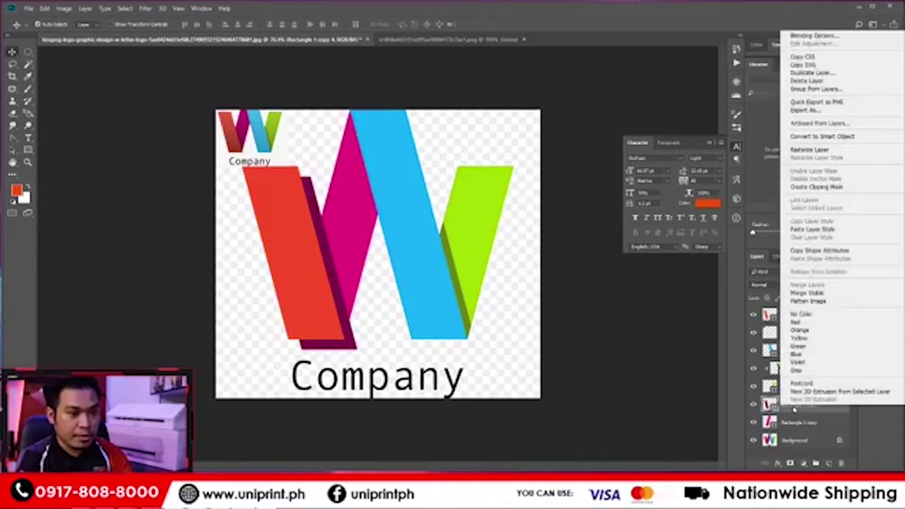
left_click(818, 188)
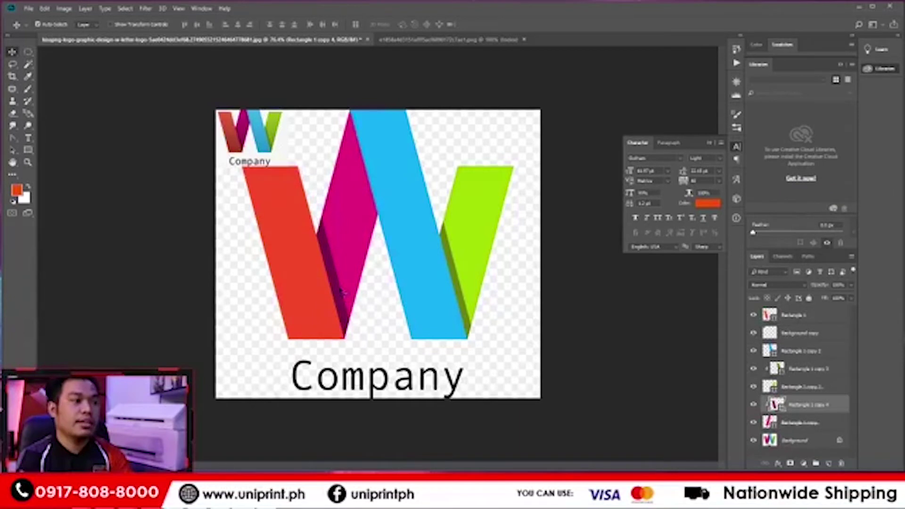
left_click_drag(342, 291, 354, 269)
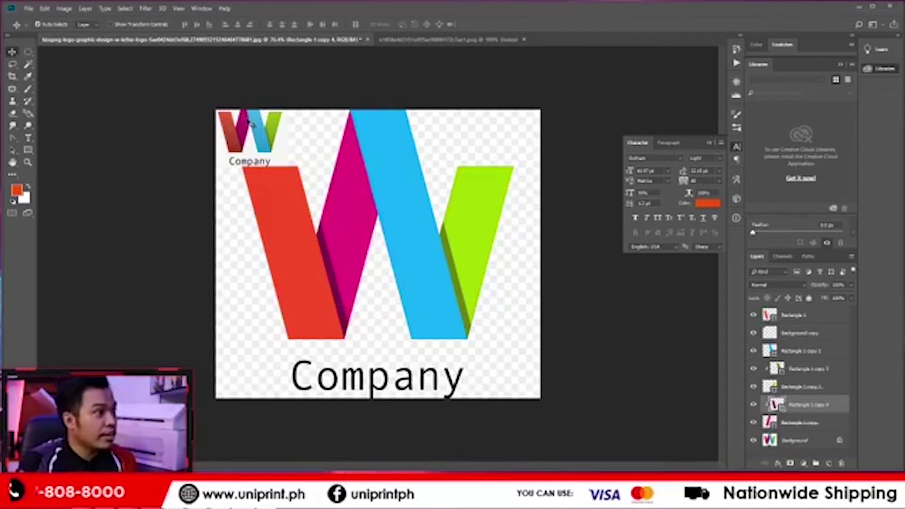
Duplicate the clipped dark purple shadow and place the copy on the magenta stroke along the blue stroke's left edge, following the reference logo.
scroll(248, 122, "up", 8)
left_click_drag(171, 61, 180, 99)
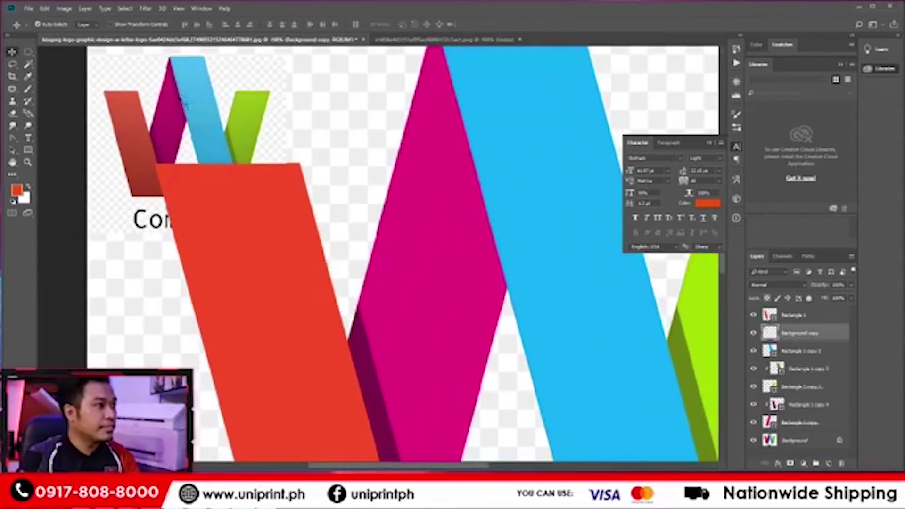
scroll(178, 96, "down", 3)
left_click_drag(299, 175, 286, 165)
scroll(285, 164, "up", 3)
left_click_drag(213, 107, 220, 132)
left_click(329, 265)
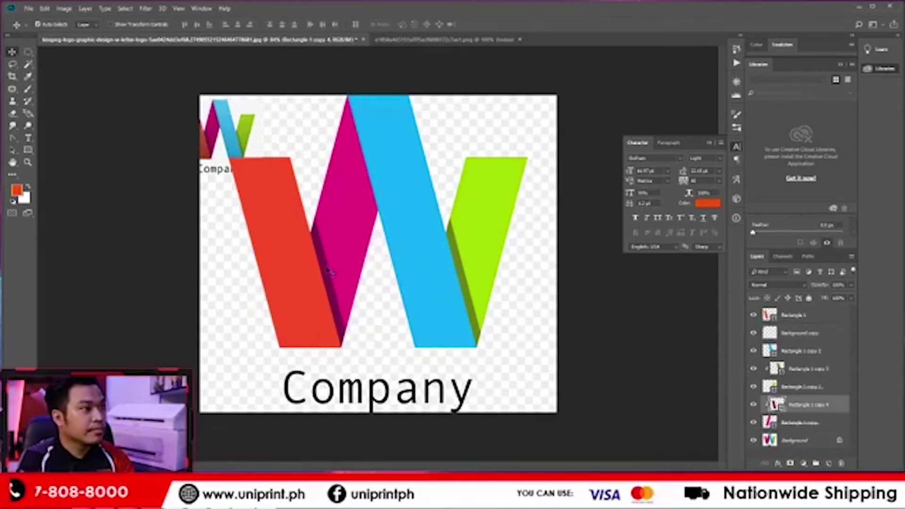
left_click_drag(328, 279, 414, 143)
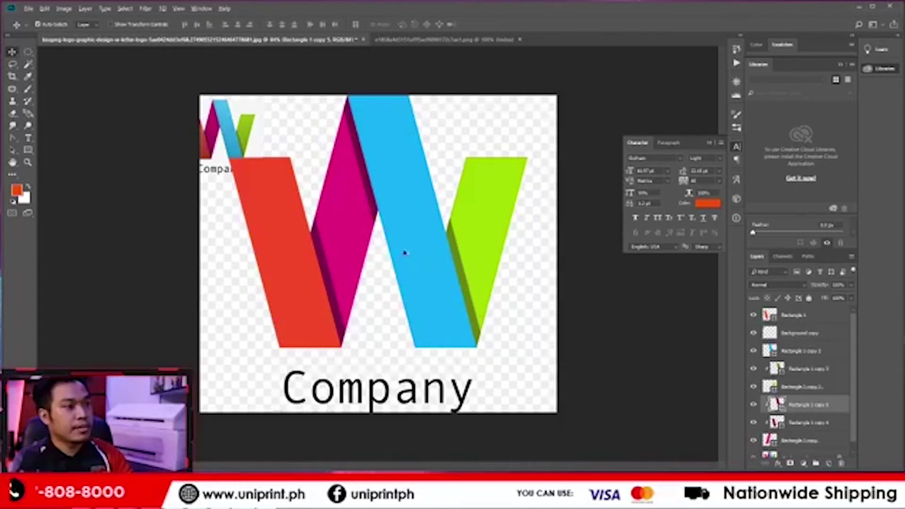
Delete the small reference logo from the canvas's upper-left corner.
scroll(409, 254, "down", 4)
left_click(300, 187)
key("Delete")
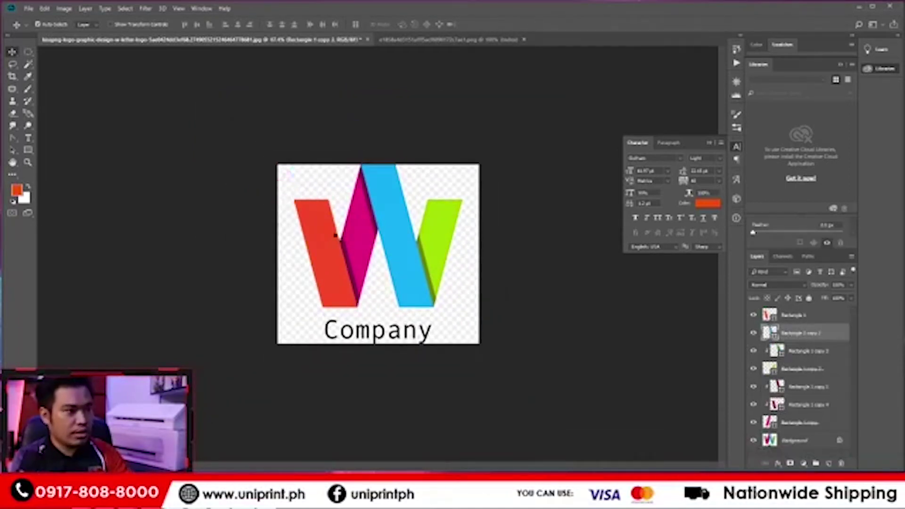
Select all the stroke and shadow shapes and scale them down together slightly within the canvas.
left_click_drag(306, 181, 446, 264)
key("ctrl+t")
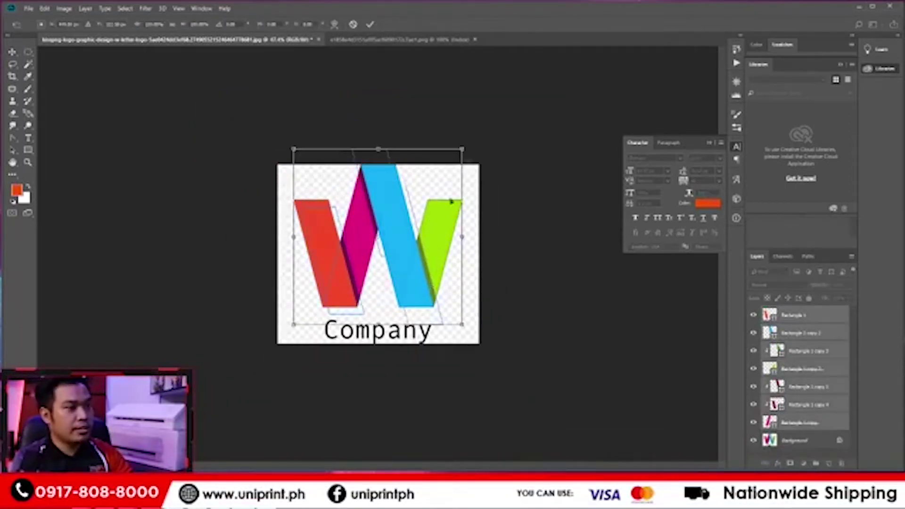
left_click_drag(463, 147, 452, 169)
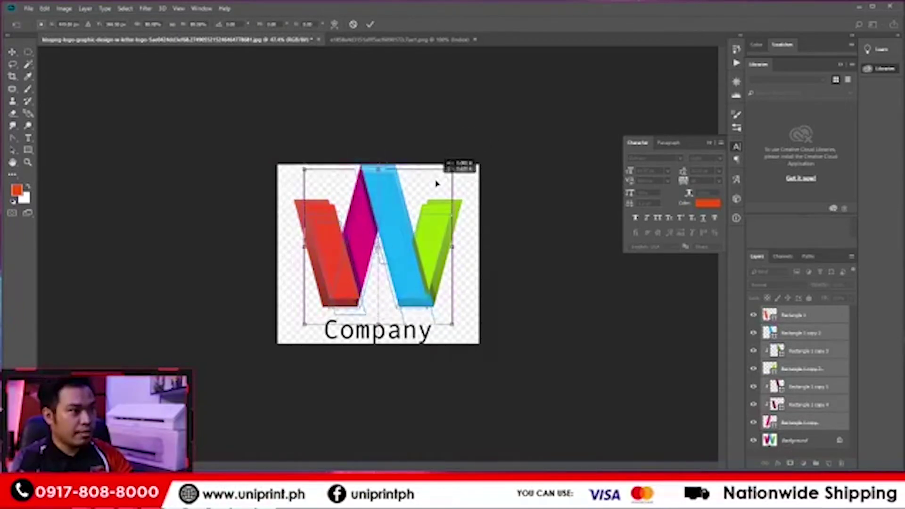
key("Return")
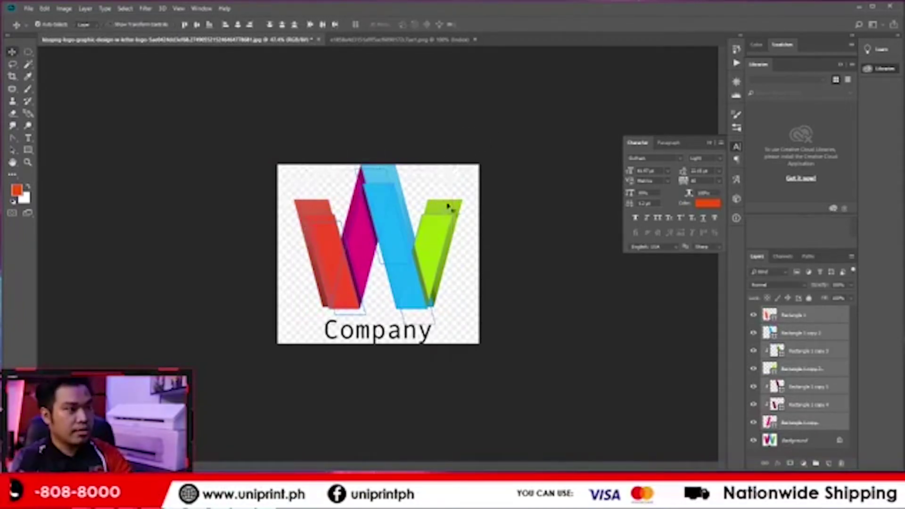
left_click(497, 217)
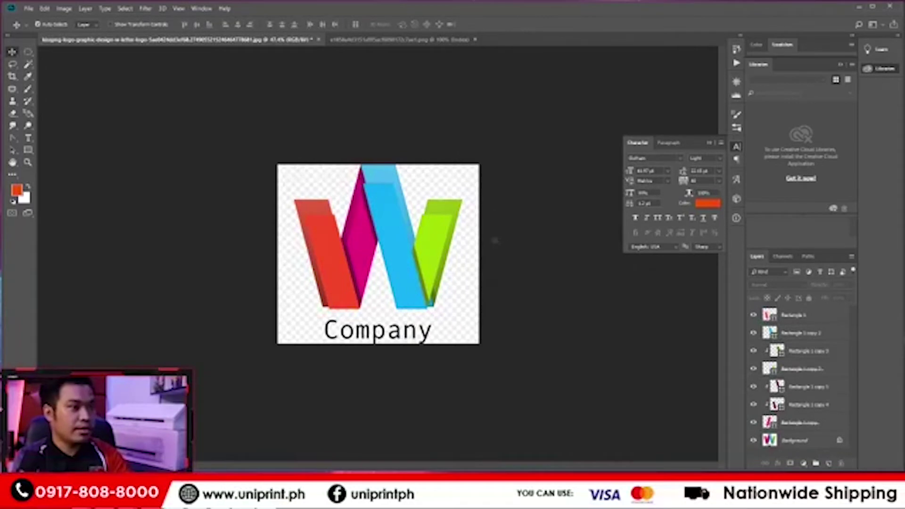
Hide the Background layer and check the recreated W logo on its own.
left_click(754, 441)
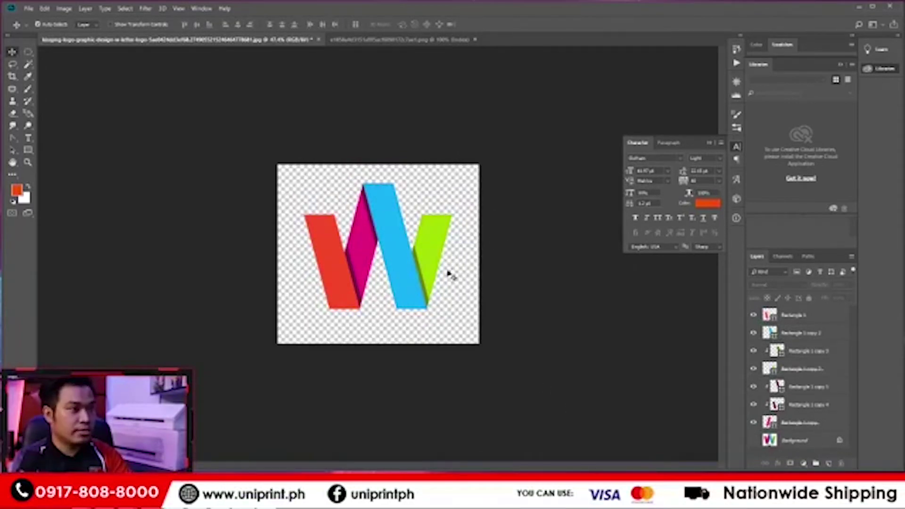
scroll(408, 250, "up", 6)
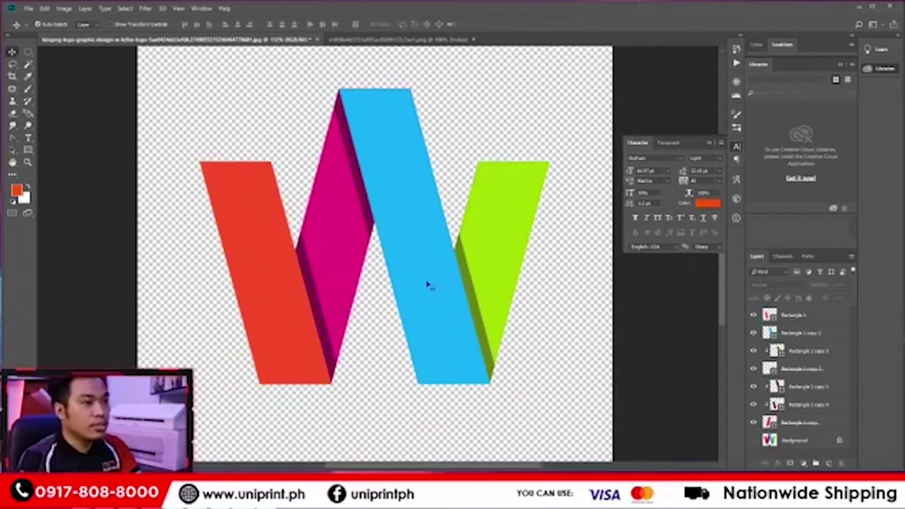
scroll(428, 284, "down", 3)
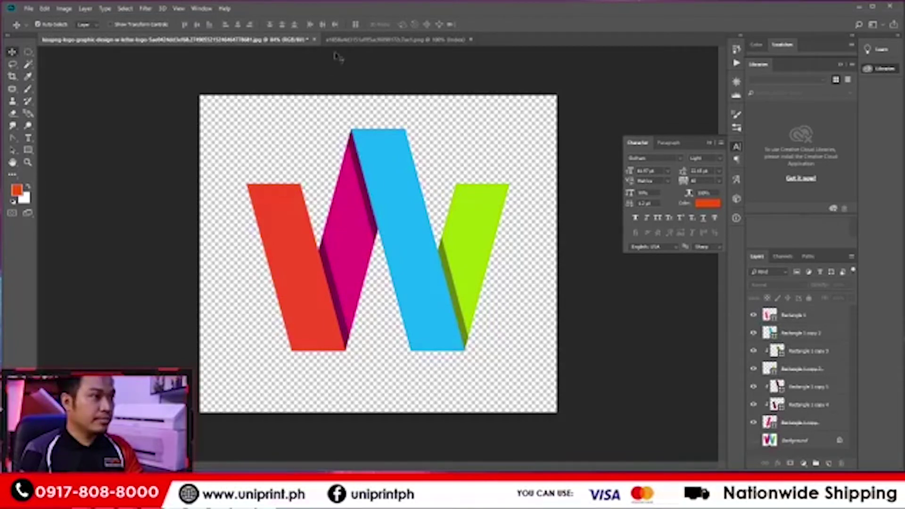
Switch to the cardinal bird image, comparing it with the W logo document, and examine the bird's shapes.
left_click(351, 39)
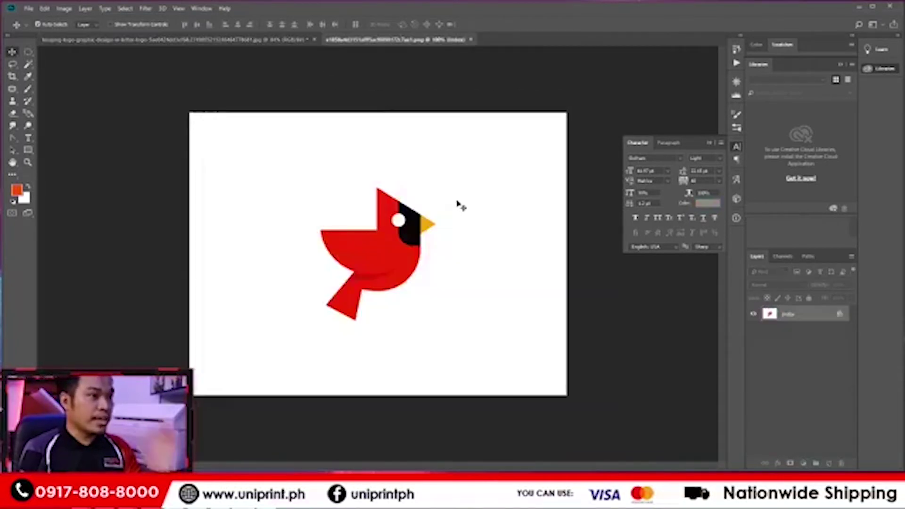
left_click(241, 40)
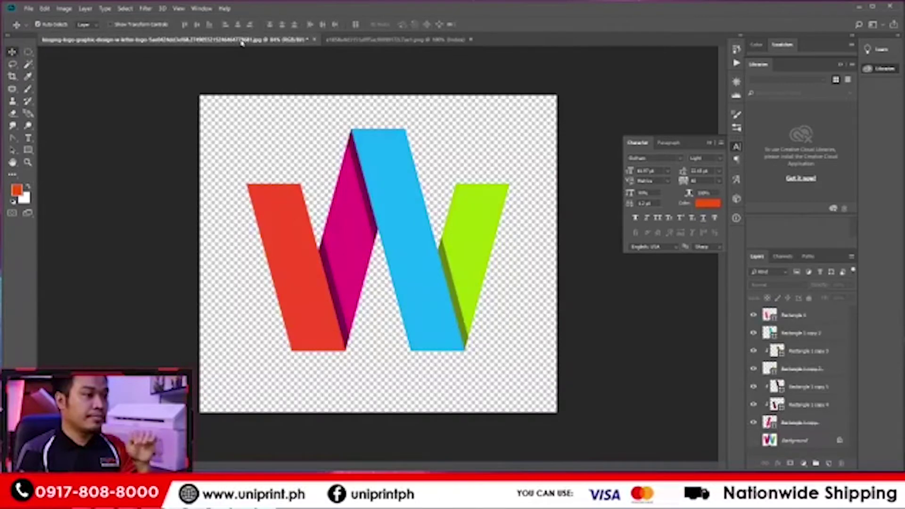
left_click(372, 40)
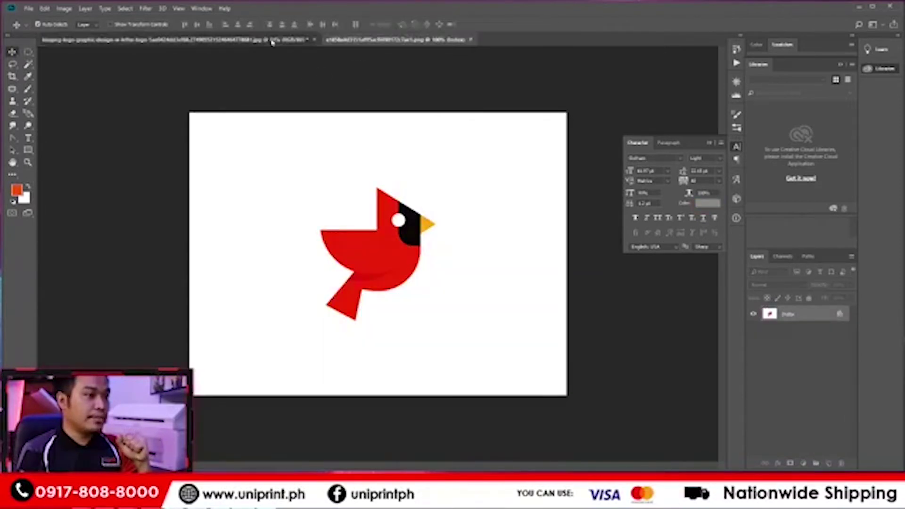
left_click(282, 39)
left_click(373, 40)
scroll(441, 236, "up", 3)
scroll(441, 236, "down", 2)
scroll(436, 237, "up", 1)
scroll(433, 239, "down", 2)
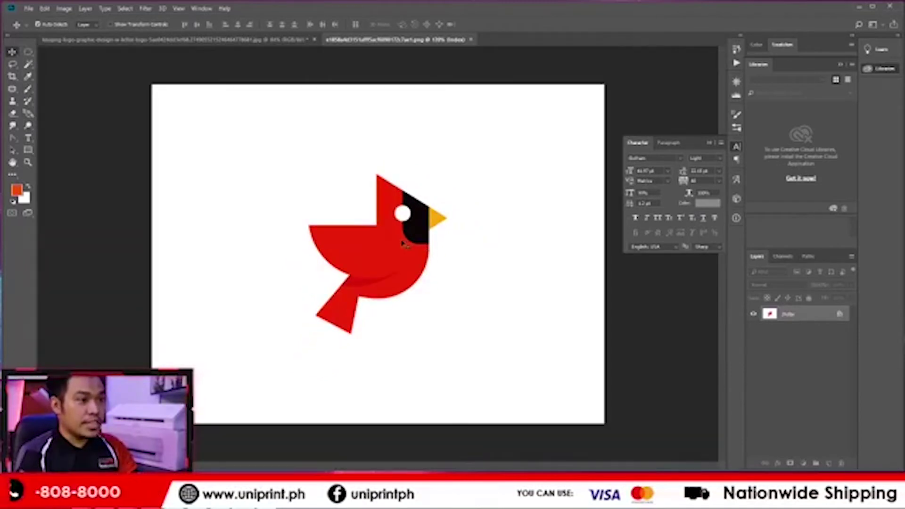
Convert the bird image from indexed color to RGB Color mode.
key("ctrl")
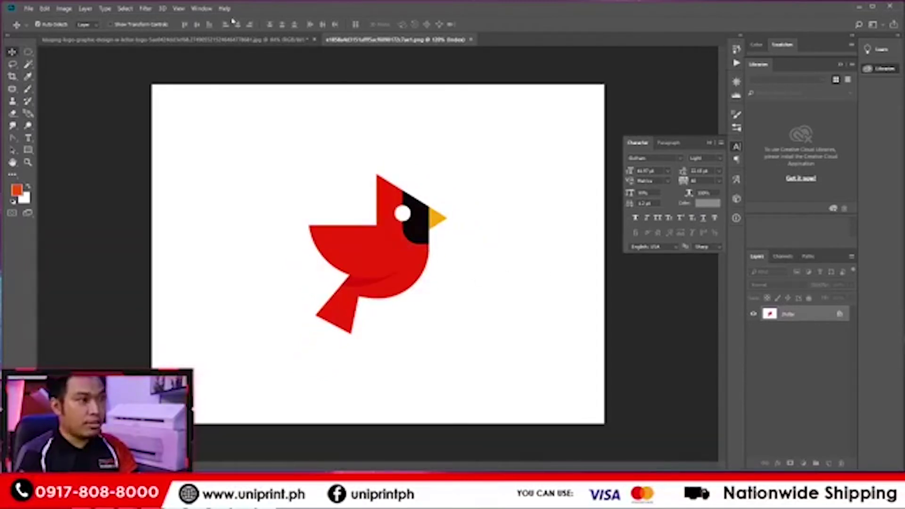
left_click(75, 9)
mouse_move(99, 17)
left_click(177, 52)
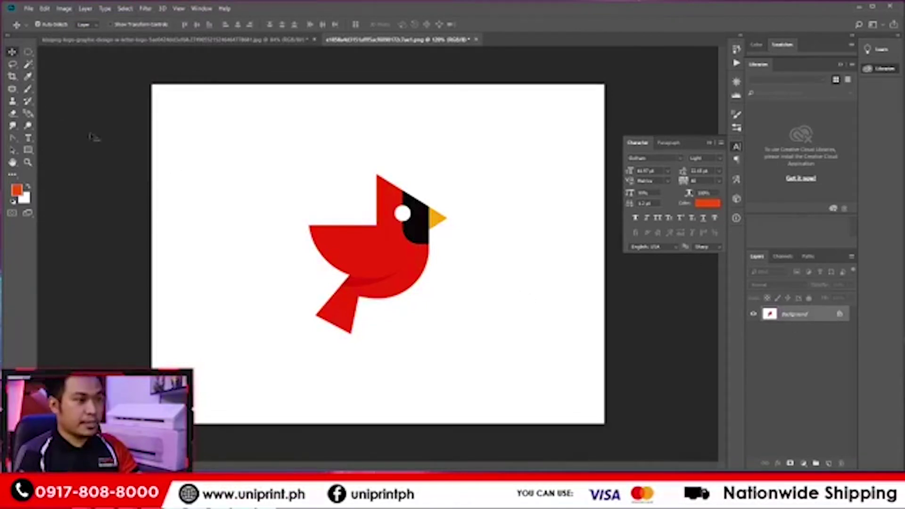
Select the bird with the Rectangular Marquee tool, then cut and paste it onto its own layer.
left_click(29, 53)
left_click(80, 52)
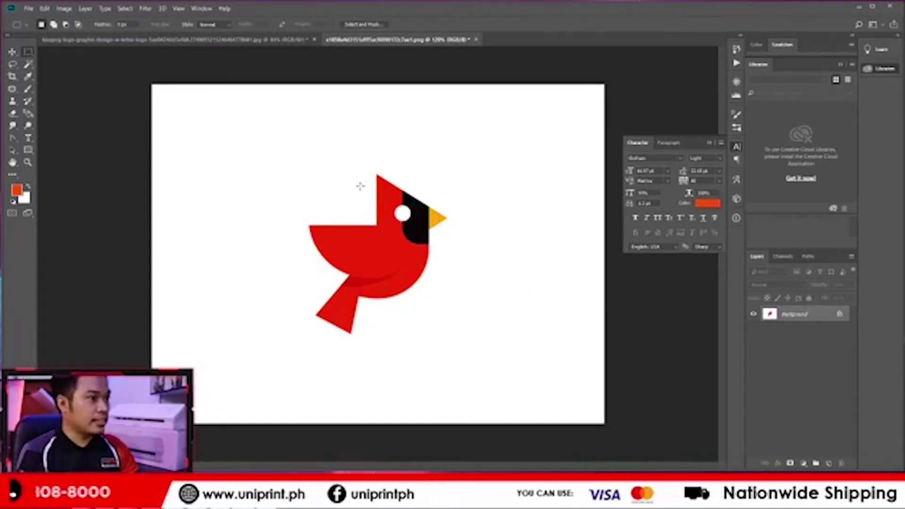
left_click_drag(302, 167, 459, 339)
key("ctrl+x")
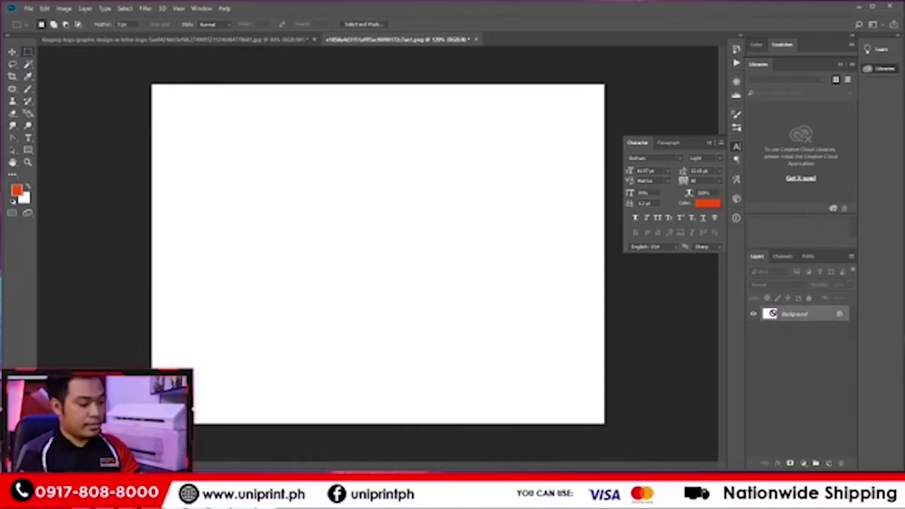
key("ctrl+v")
Enlarge the pasted bird proportionally until it nearly fills the canvas height.
key("ctrl+t")
left_click_drag(457, 166, 553, 117)
key("Return")
Set the image resolution to 300 pixels/inch with resampling on and check the bird's edges.
left_click(64, 8)
left_click(88, 83)
key("Tab")
key("Tab")
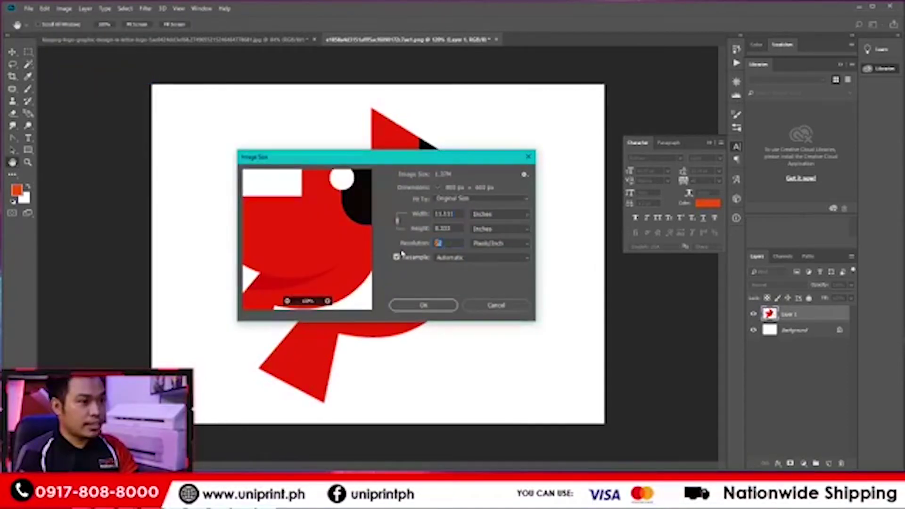
type("300")
key("Return")
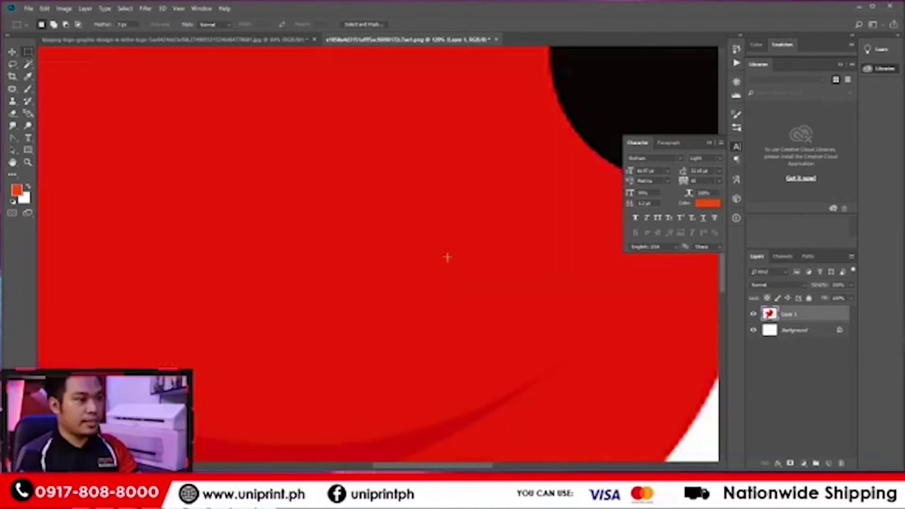
scroll(447, 257, "down", 3)
scroll(447, 257, "down", 4)
scroll(499, 174, "up", 6)
scroll(521, 229, "down", 6)
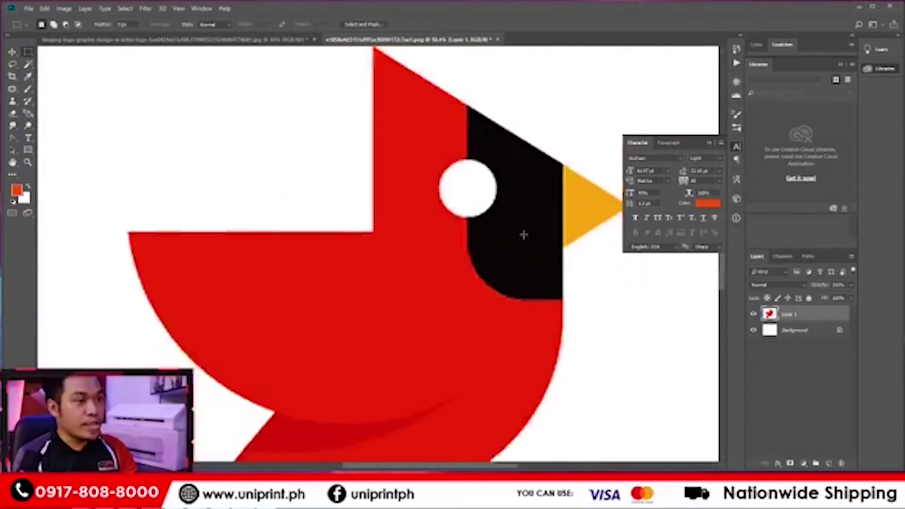
Draw a perfect circle with the Ellipse tool directly over the bird's white eye.
scroll(523, 249, "up", 2)
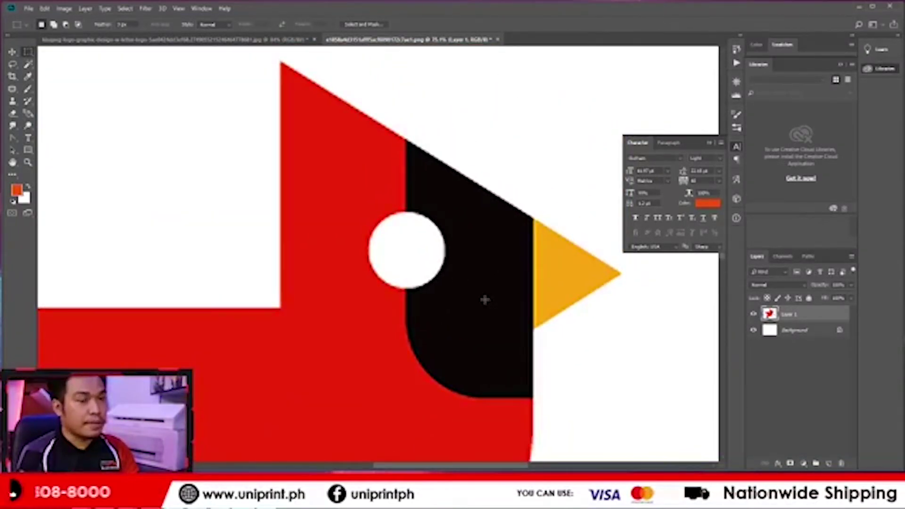
scroll(484, 295, "down", 3)
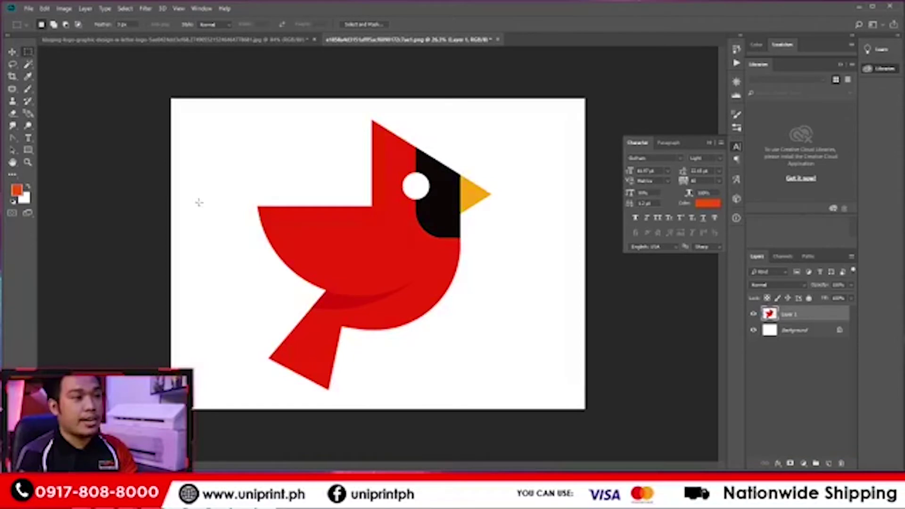
left_click(28, 150)
left_click(70, 167)
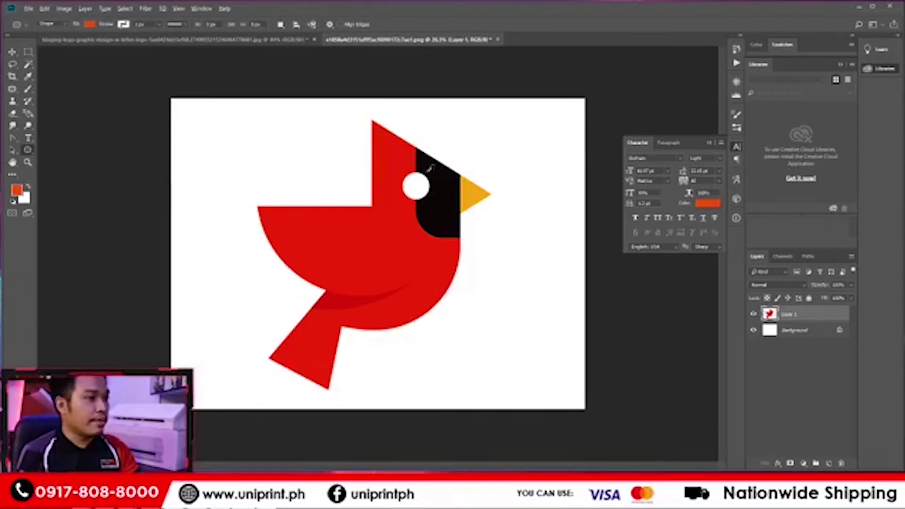
scroll(431, 169, "up", 4)
scroll(431, 169, "up", 1)
left_click_drag(377, 97, 487, 210)
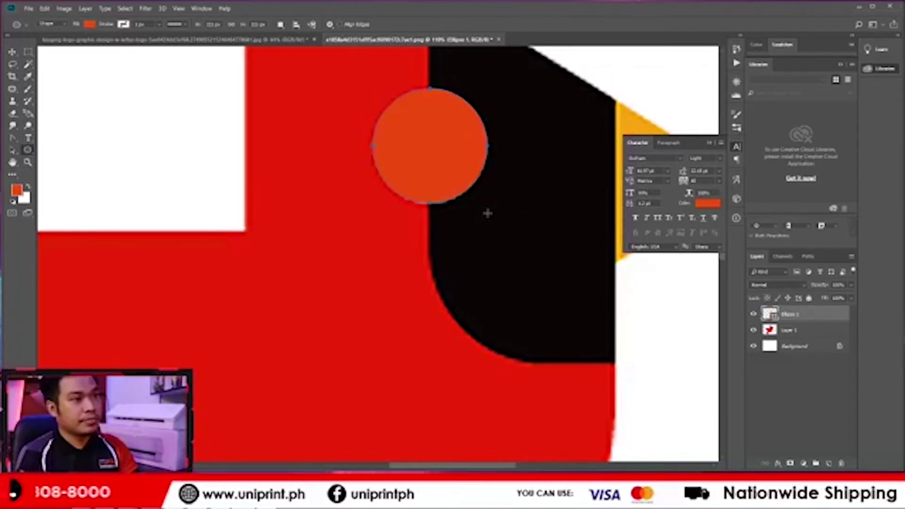
Fill the eye circle with white (fff) and toggle its visibility to compare it with the original eye.
left_click(11, 51)
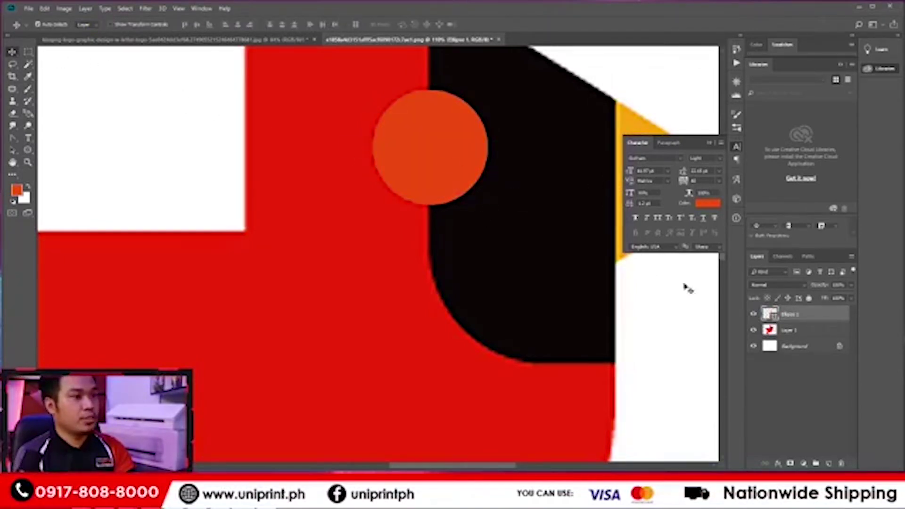
double_click(770, 313)
type("fff")
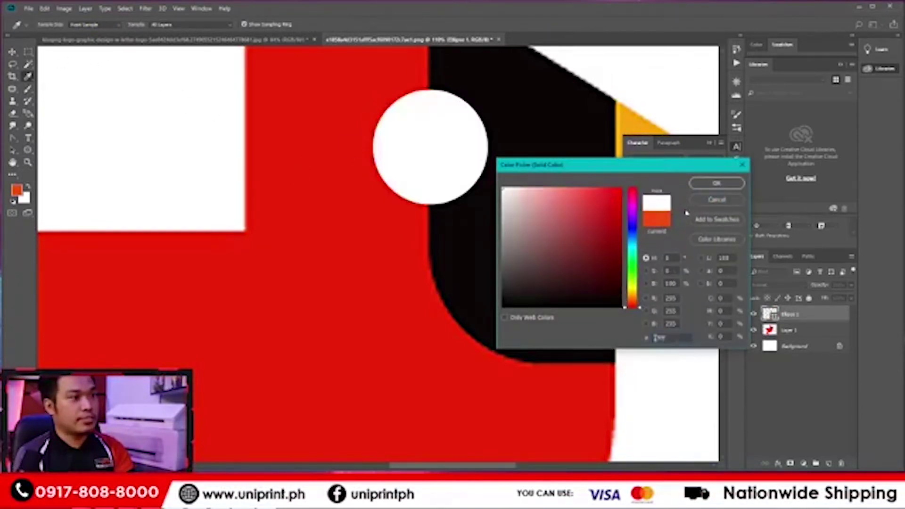
left_click(728, 187)
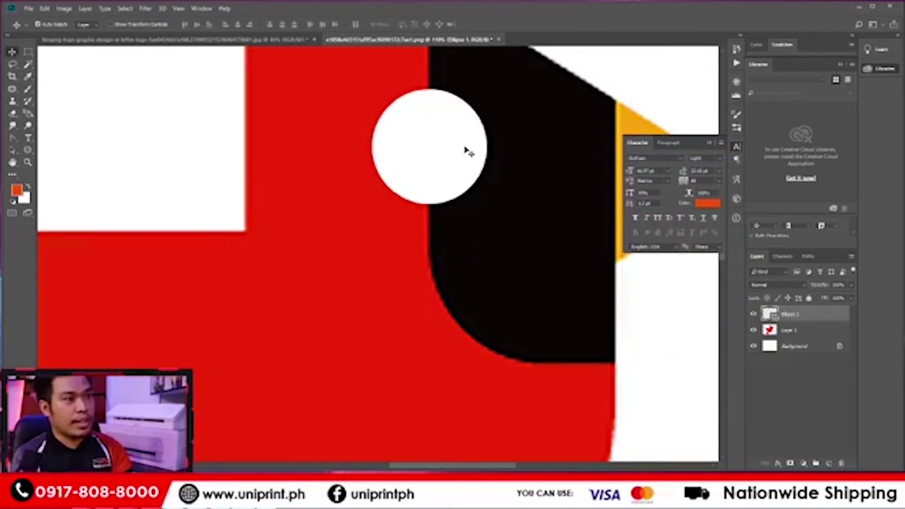
left_click(754, 315)
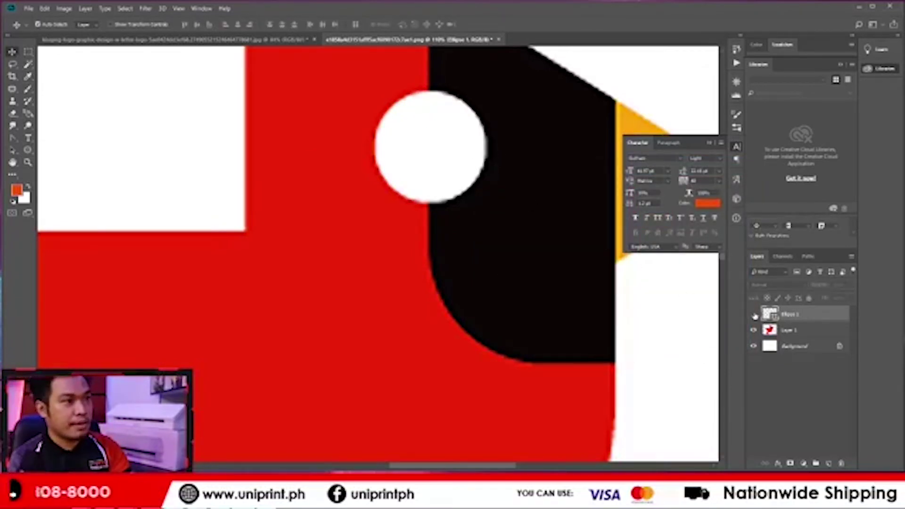
key("ctrl+z")
Examine the curves of the bird's wing, belly and tail at different magnifications.
scroll(462, 188, "down", 4)
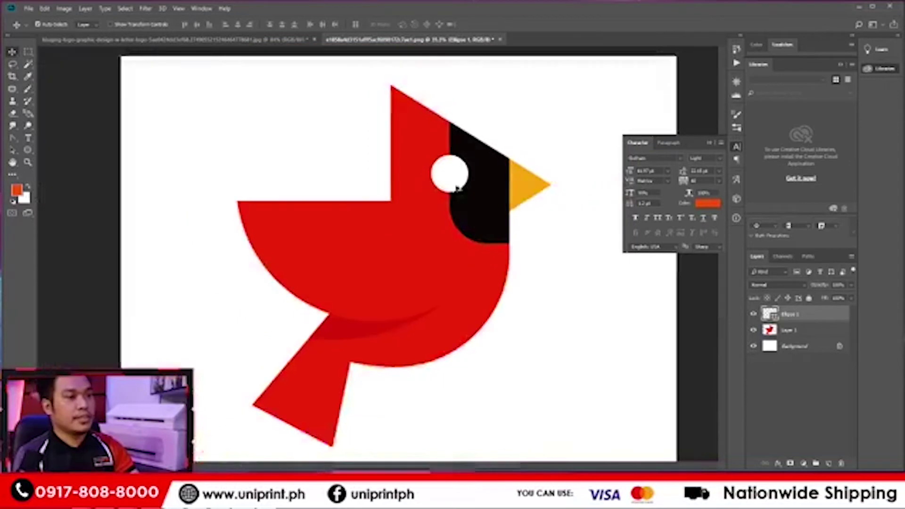
scroll(457, 188, "down", 1)
scroll(462, 206, "down", 2)
scroll(461, 203, "up", 2)
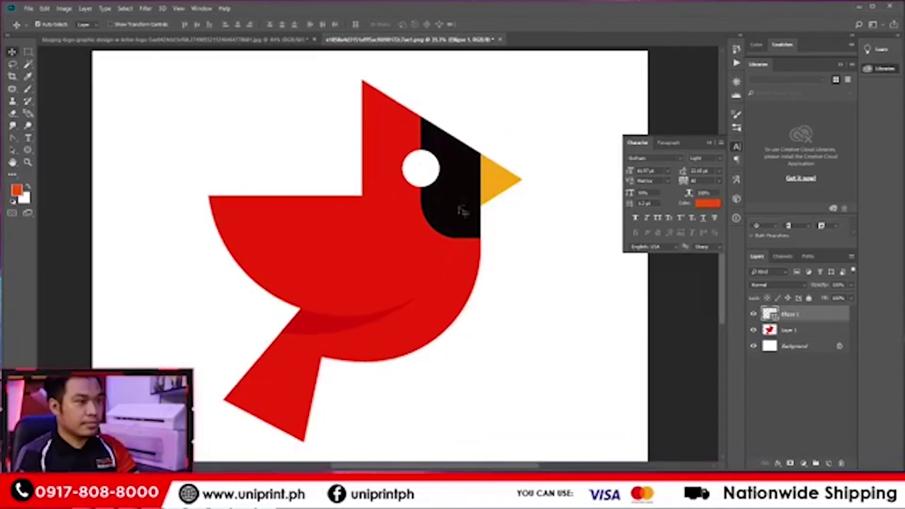
scroll(492, 314, "down", 2)
scroll(375, 327, "up", 1)
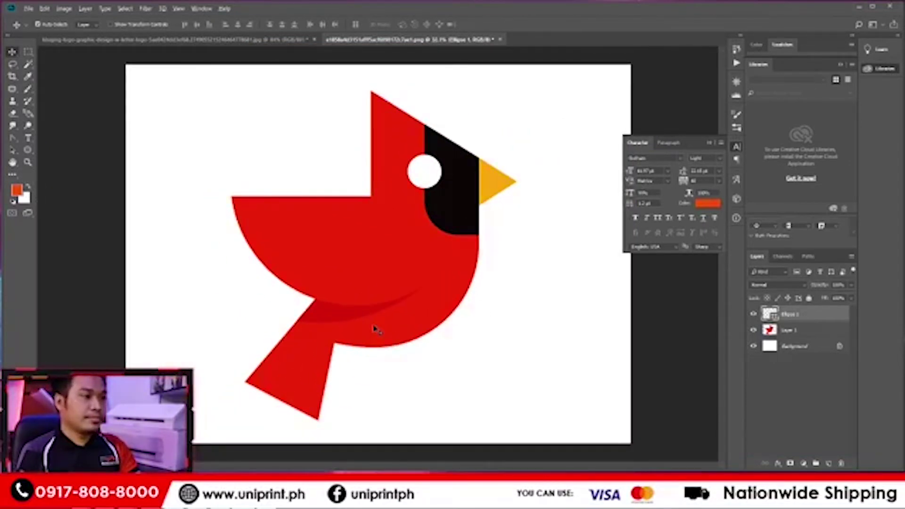
scroll(375, 327, "down", 2)
scroll(419, 313, "down", 1)
scroll(419, 314, "up", 2)
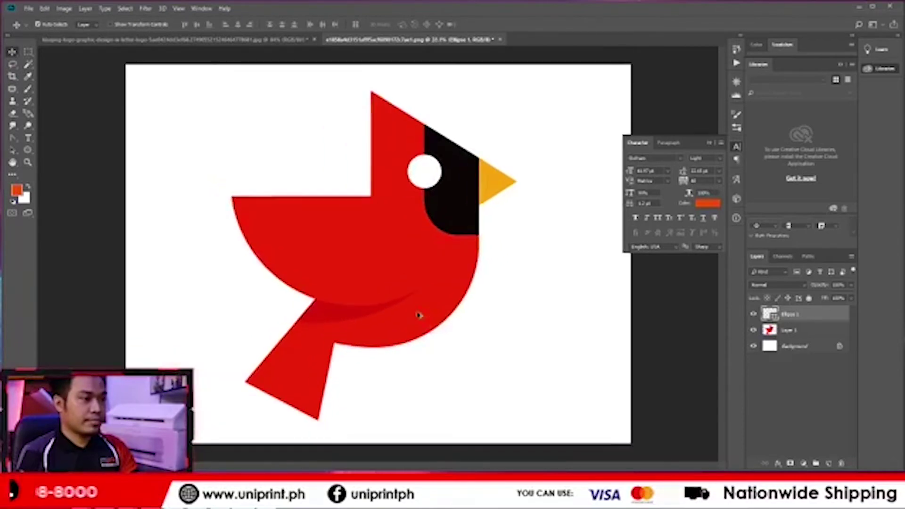
scroll(446, 313, "down", 1)
Draw a circle about 1800 px wide over the bird's wing and body, and lower its layer opacity to reveal the image beneath.
key("u")
left_click_drag(267, 126, 489, 311)
key("ctrl+t")
left_click_drag(399, 265, 399, 238)
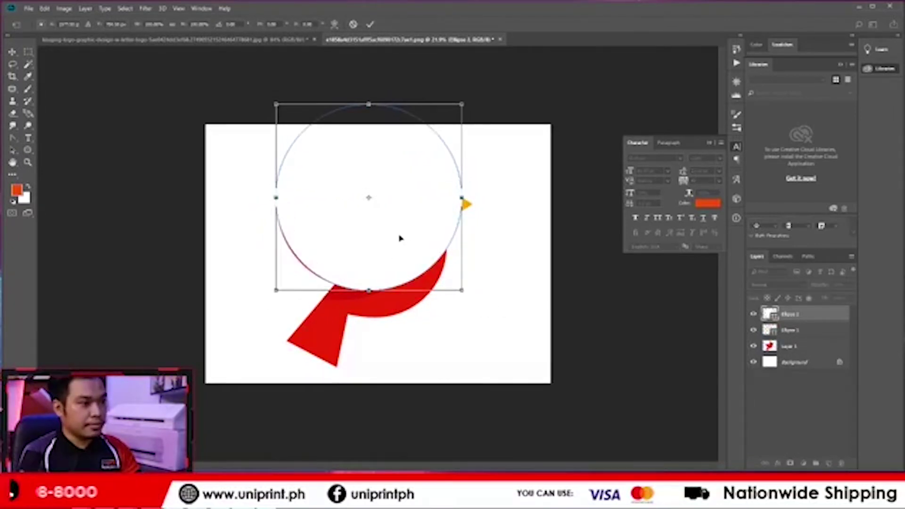
key("Return")
left_click(851, 285)
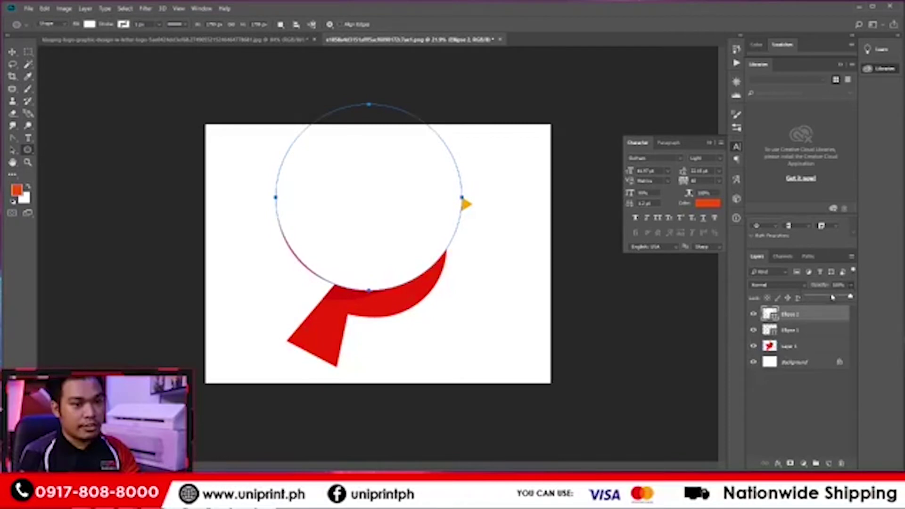
left_click(823, 297)
Scale down and reposition the large circle proportionally until its lower arc follows the wing's curved edge.
key("ctrl+t")
scroll(376, 259, "up", 5)
left_click_drag(380, 276, 382, 280)
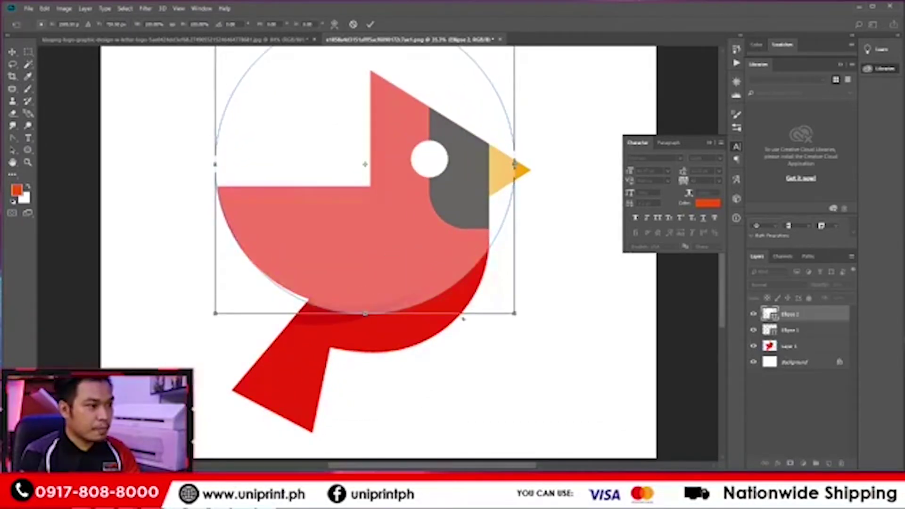
left_click_drag(511, 321, 502, 306)
left_click_drag(451, 283, 450, 288)
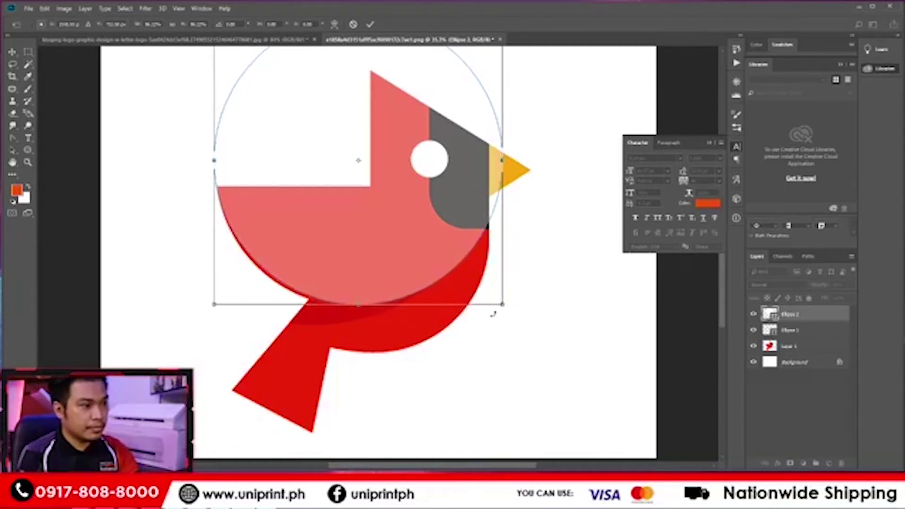
key("Down")
key("Down")
key("Down")
key("Down")
key("Down")
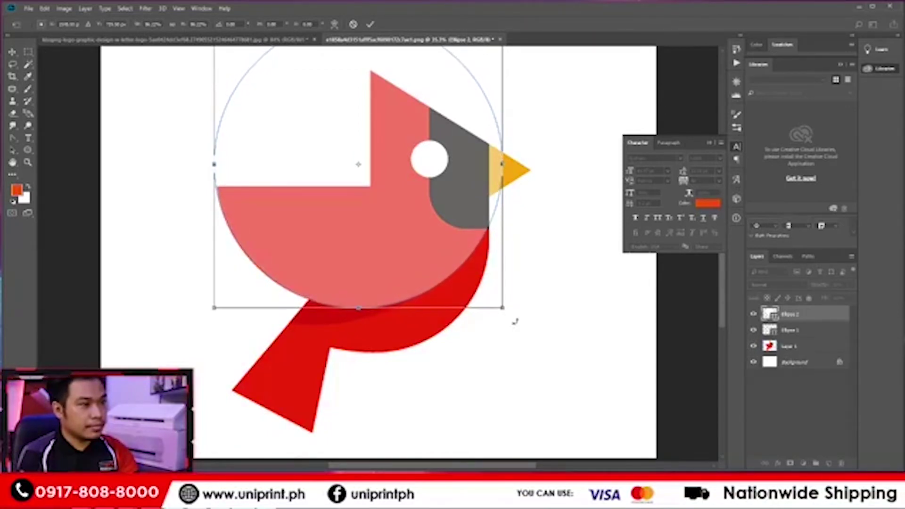
left_click_drag(500, 308, 496, 301)
left_click_drag(435, 267, 430, 270)
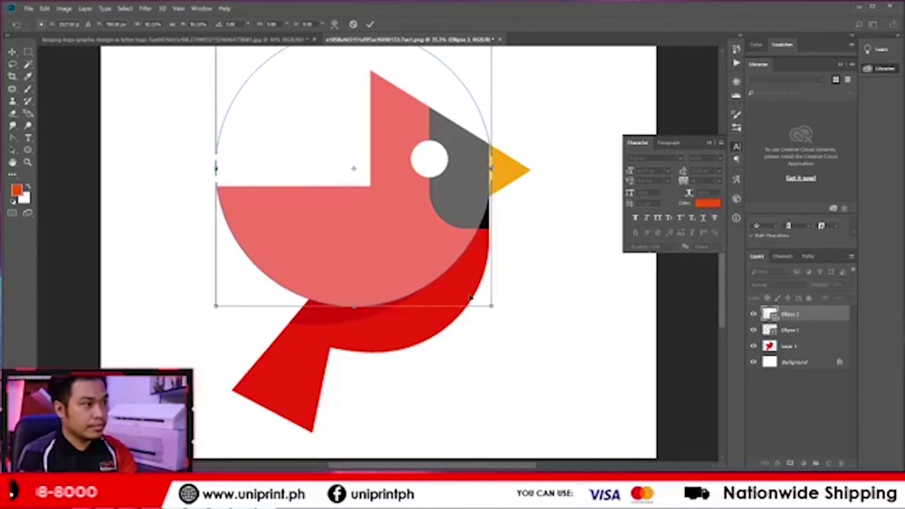
key("Return")
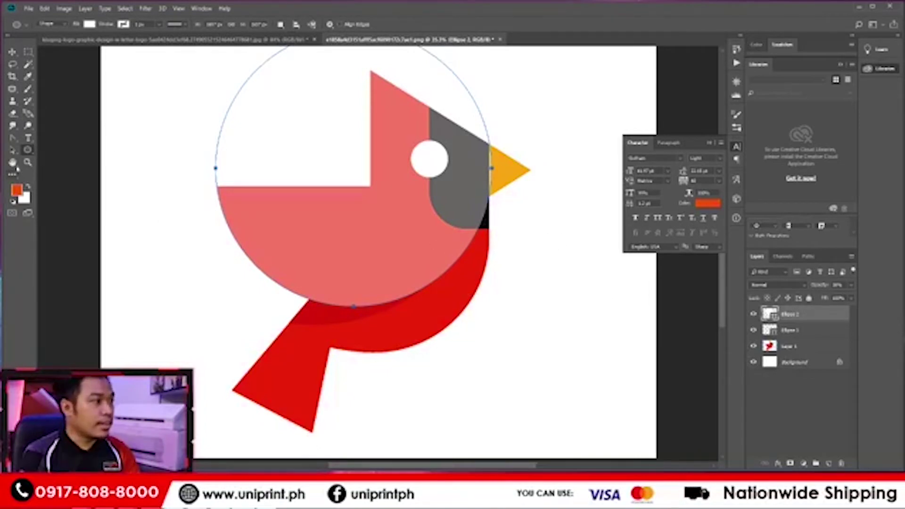
Add an anchor point on each side of the large circle, level with the wing's straight upper edge.
left_click(13, 138)
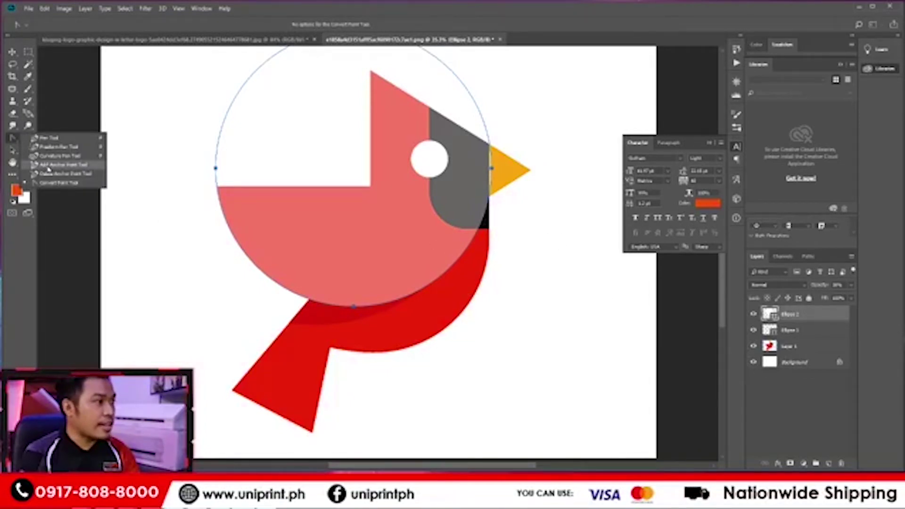
left_click(49, 169)
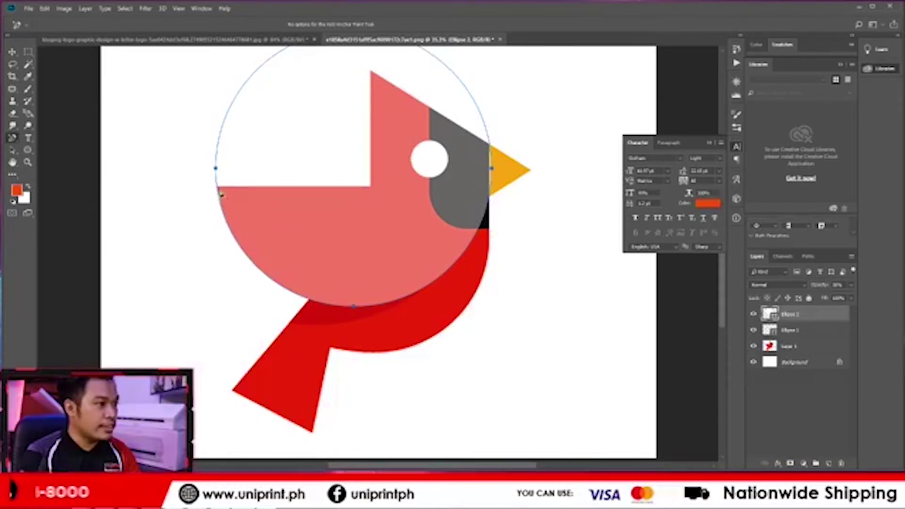
left_click(217, 187)
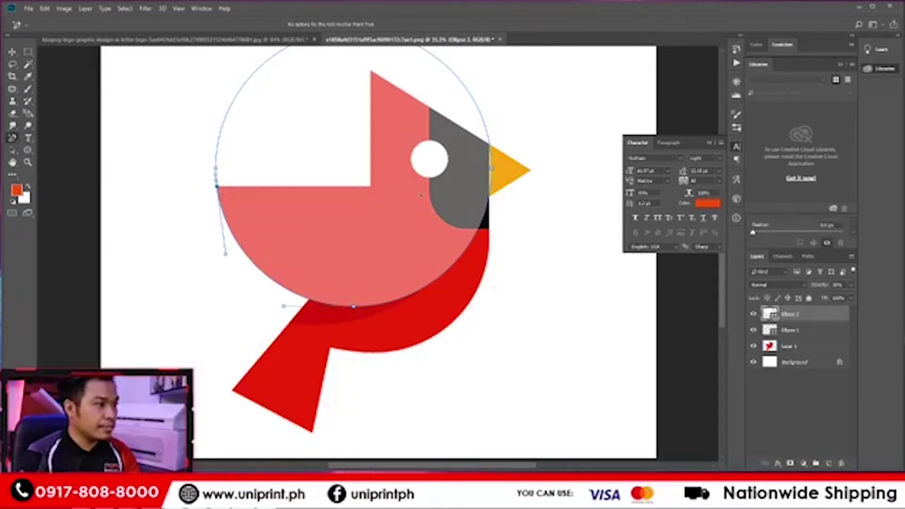
left_click(491, 190)
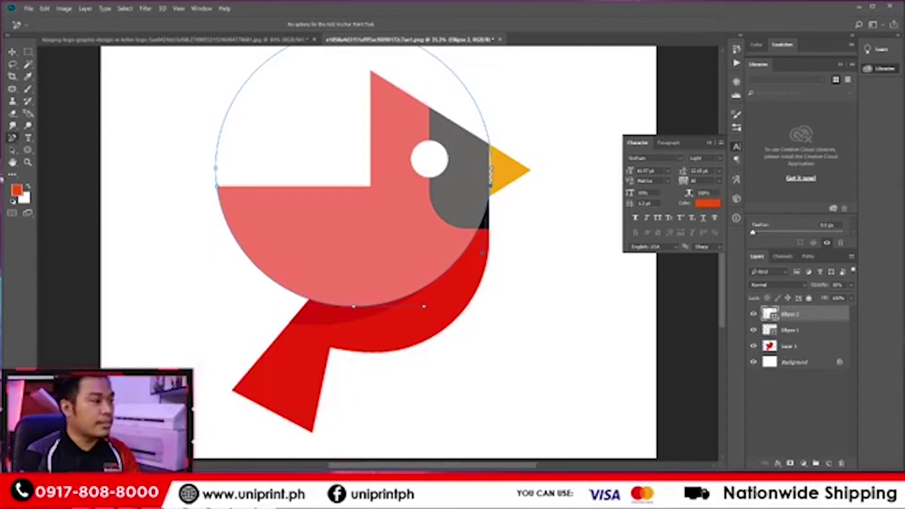
Delete the large circle's original side and uppermost anchor points, keeping the two added points and the lowest one.
right_click(13, 138)
left_click(47, 176)
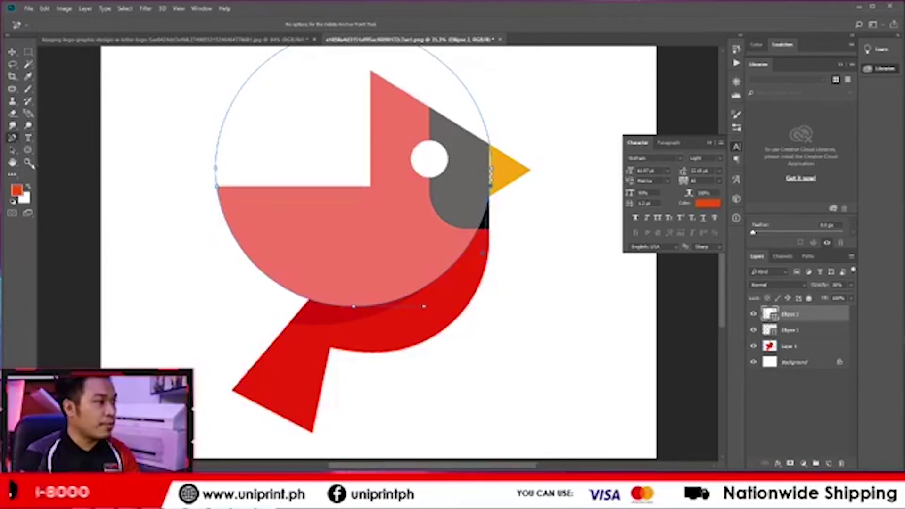
right_click(12, 137)
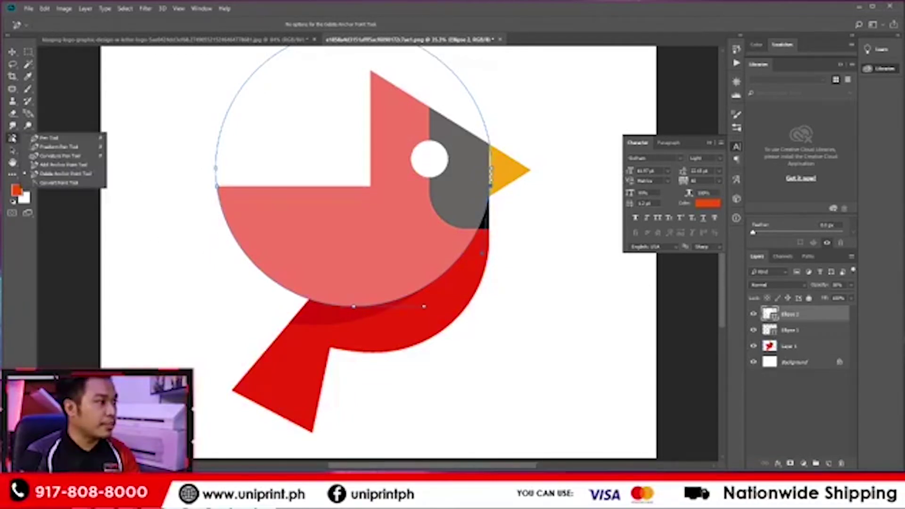
left_click(52, 175)
left_click(216, 171)
left_click_drag(367, 131, 344, 224)
left_click(331, 126)
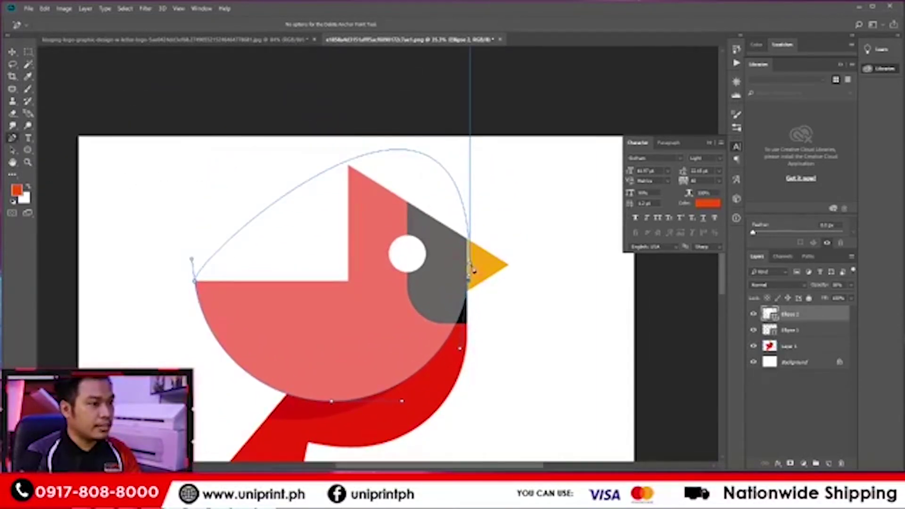
left_click(471, 265)
Collapse the upward curve handles of both upper anchor points with the Convert Point tool to make a straight edge between them.
right_click(14, 138)
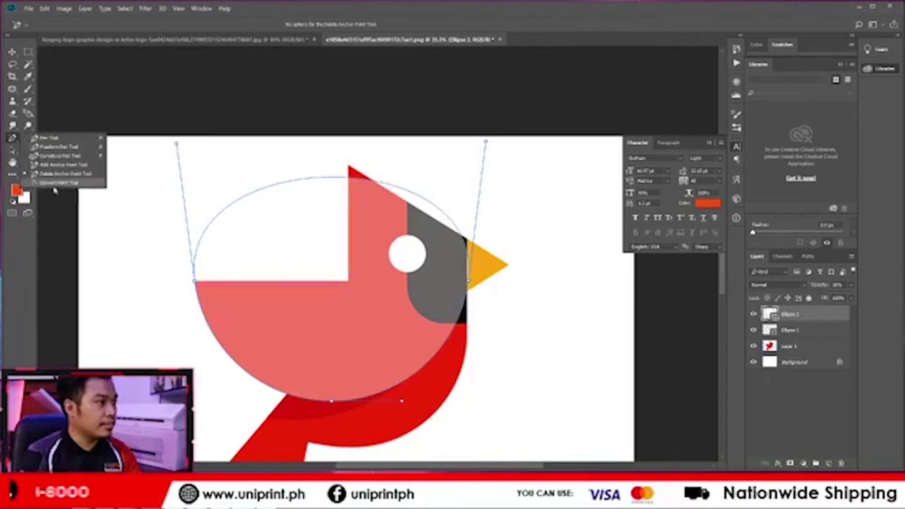
left_click(54, 186)
left_click_drag(177, 144, 196, 282)
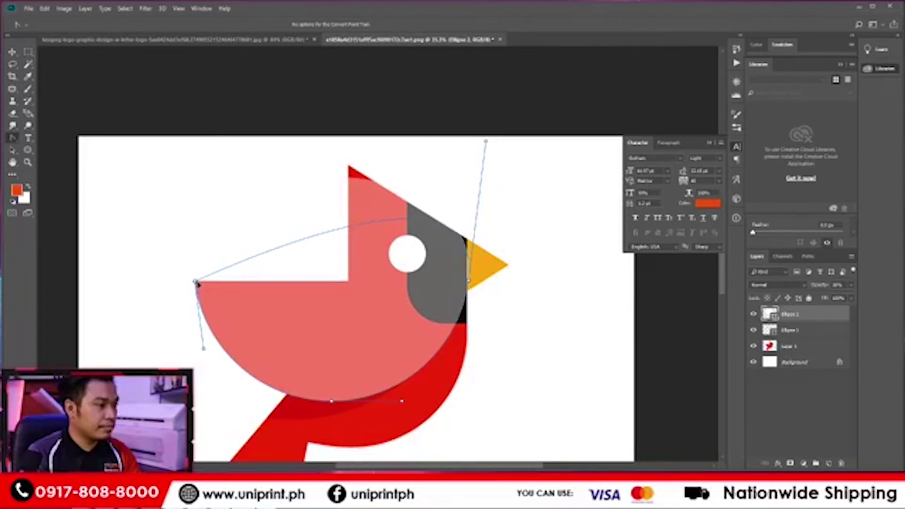
left_click_drag(486, 140, 460, 348)
left_click_drag(462, 271, 469, 282)
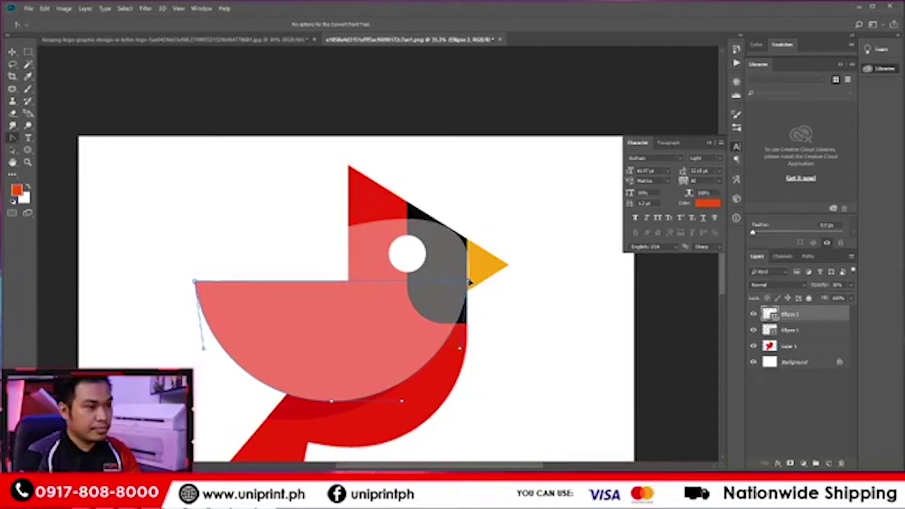
left_click_drag(469, 283, 468, 282)
Fine-tune the half circle's upper corner points so its flat edge aligns with the wing, nudging the beak-side corner slightly inward.
scroll(423, 269, "up", 6)
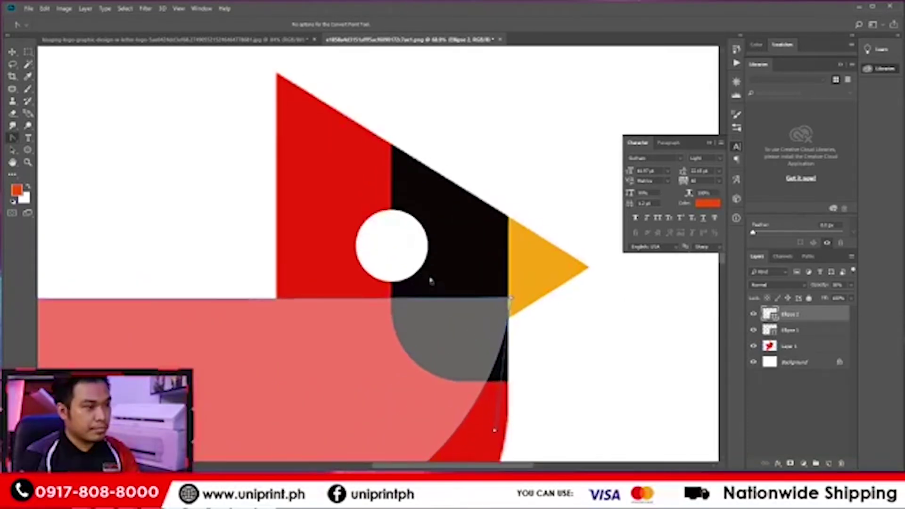
left_click_drag(402, 296, 505, 157)
scroll(480, 169, "down", 1)
scroll(481, 192, "right", 3)
scroll(406, 196, "left", 1)
left_click_drag(103, 128, 57, 179)
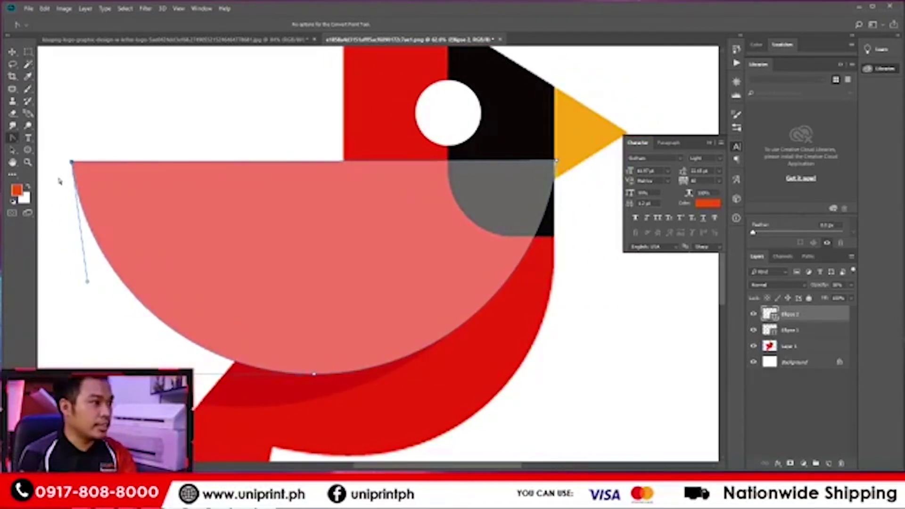
left_click(556, 161)
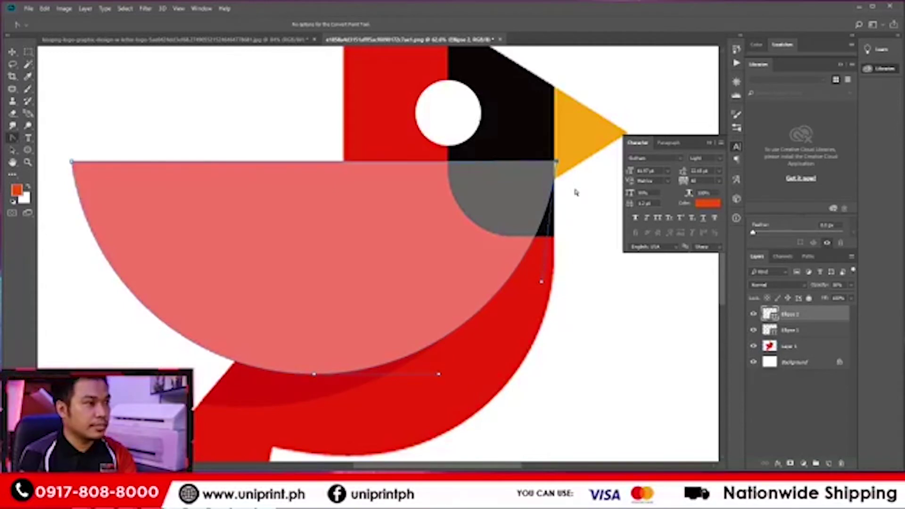
key("Left")
key("Left")
key("Left")
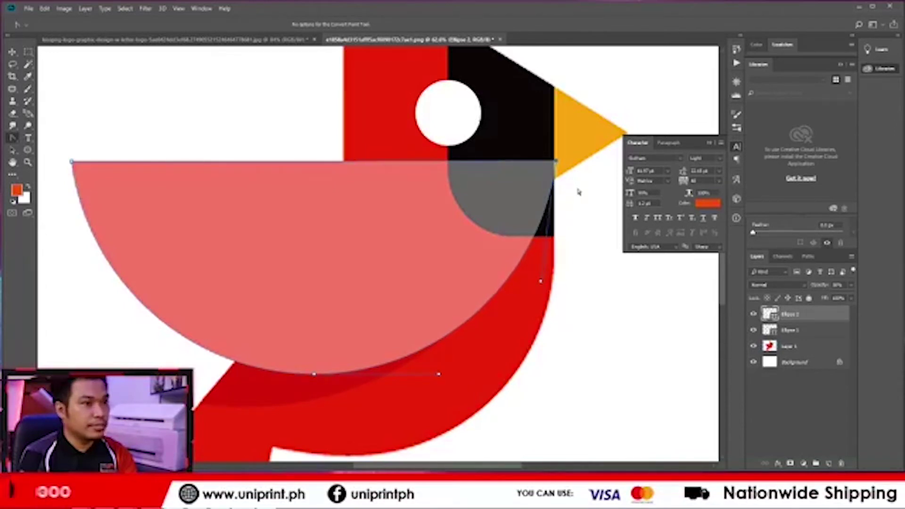
key("Return")
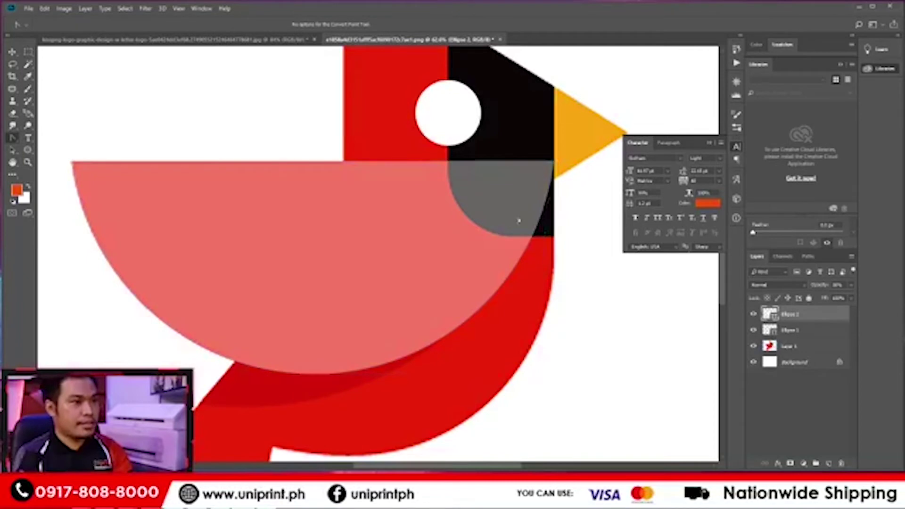
Recolor the half circle with the red sampled from the reference bird.
double_click(769, 316)
left_click(371, 137)
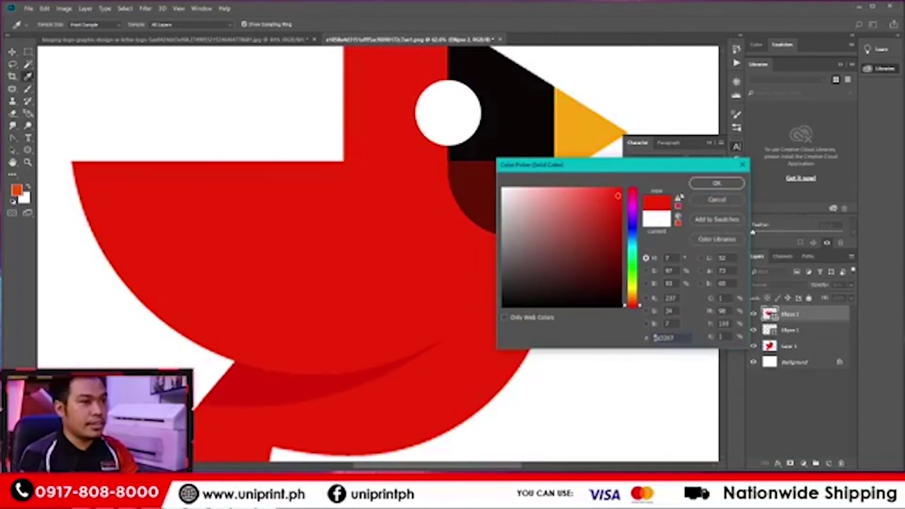
left_click(717, 182)
scroll(464, 205, "down", 5)
scroll(462, 208, "down", 3)
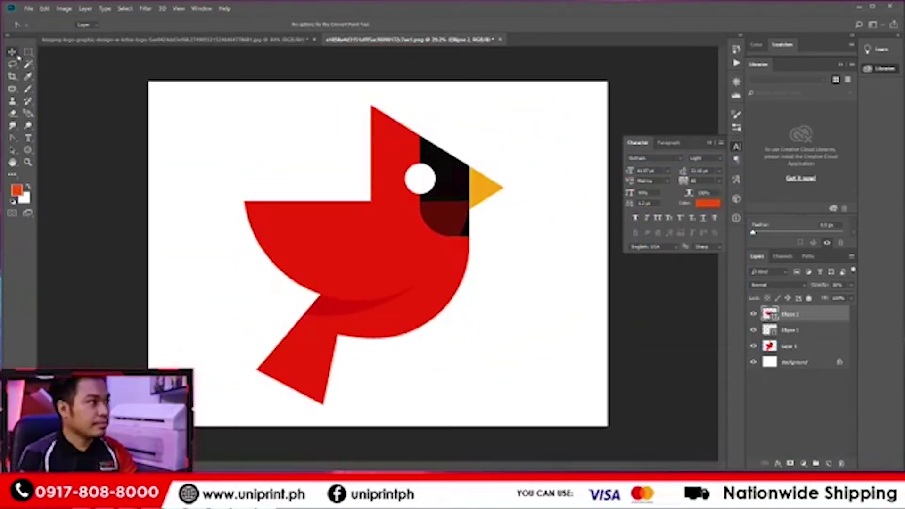
Set the red half circle's layer opacity to 100%.
left_click(12, 51)
scroll(463, 260, "up", 5)
left_click_drag(425, 229, 420, 179)
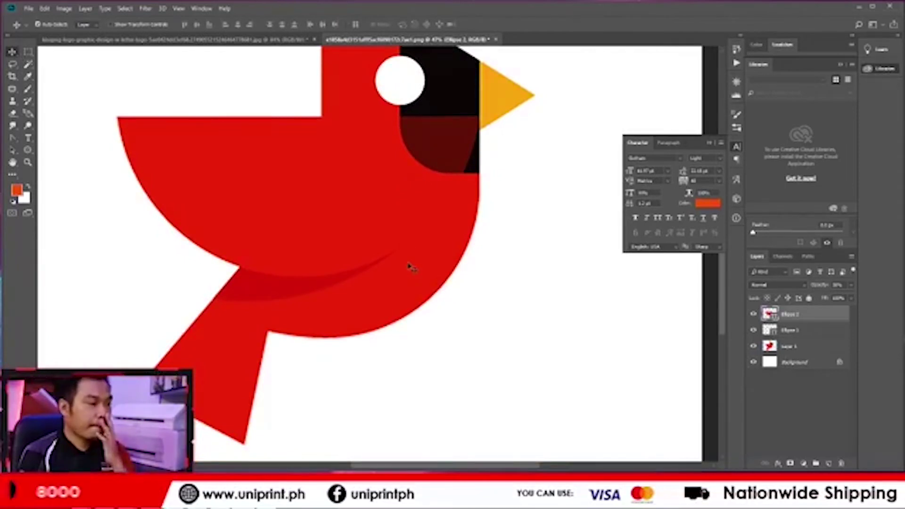
scroll(384, 259, "down", 1)
left_click(850, 286)
left_click(850, 296)
scroll(423, 271, "down", 2)
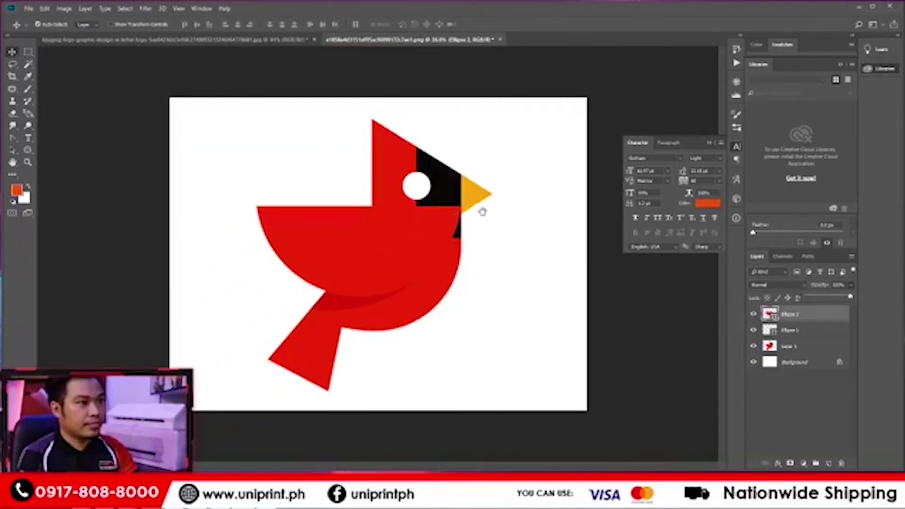
scroll(418, 207, "up", 2)
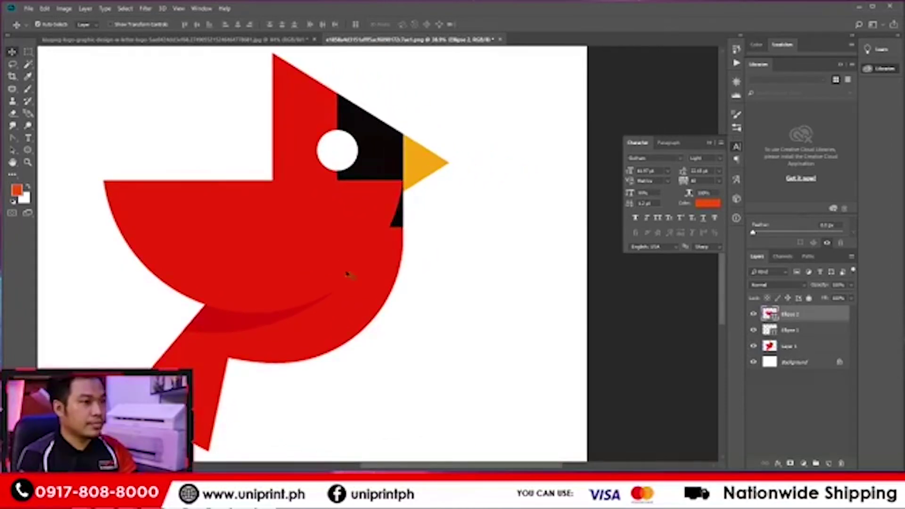
scroll(371, 297, "down", 1)
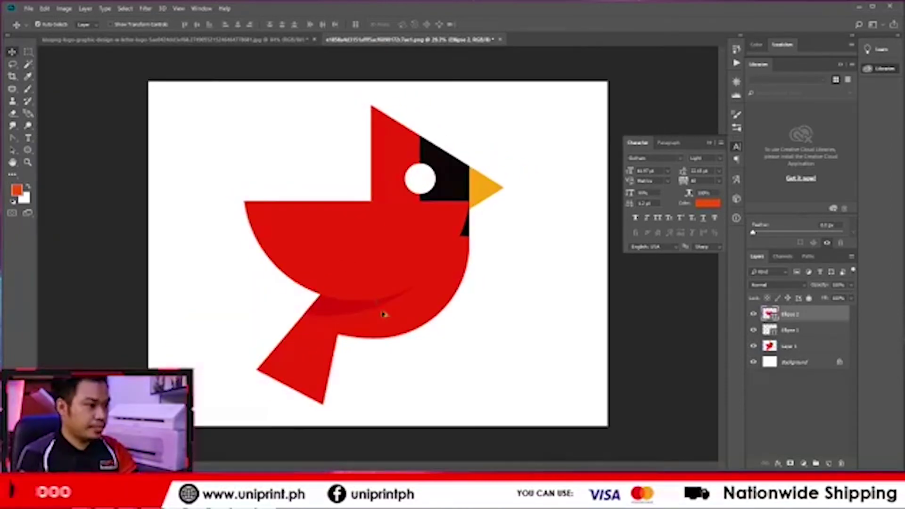
Draw a red rectangle over the head from the crest tip to below the beak and widen it to meet the beak's straight edge.
scroll(383, 313, "up", 2)
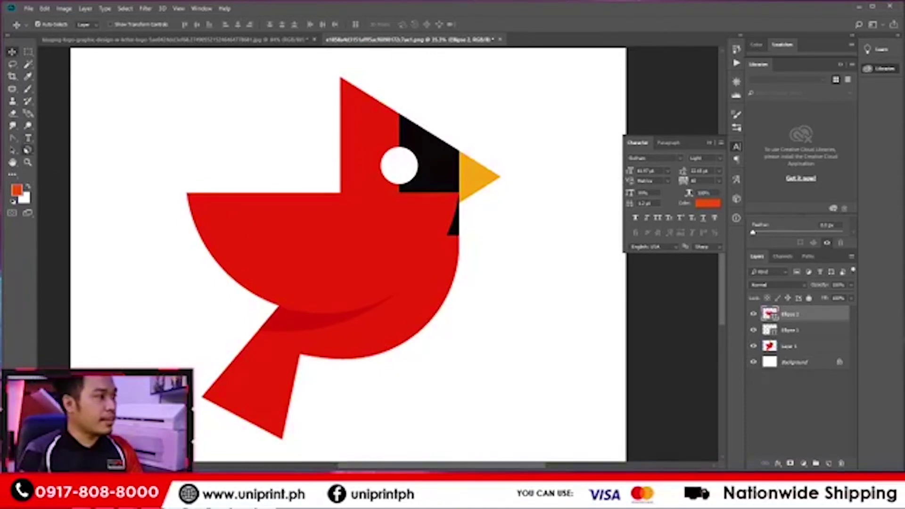
left_click_drag(28, 150, 51, 154)
left_click(51, 152)
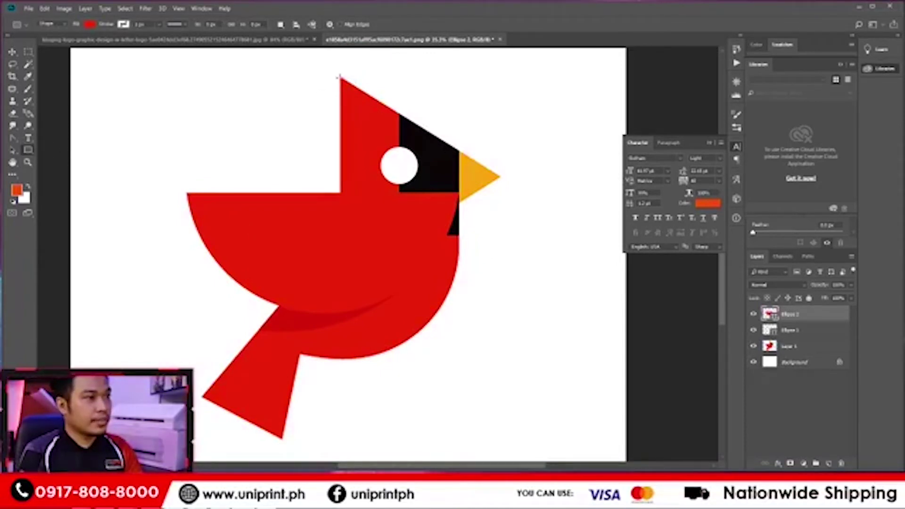
left_click_drag(340, 76, 458, 242)
scroll(484, 187, "up", 5)
left_click_drag(445, 168, 382, 305)
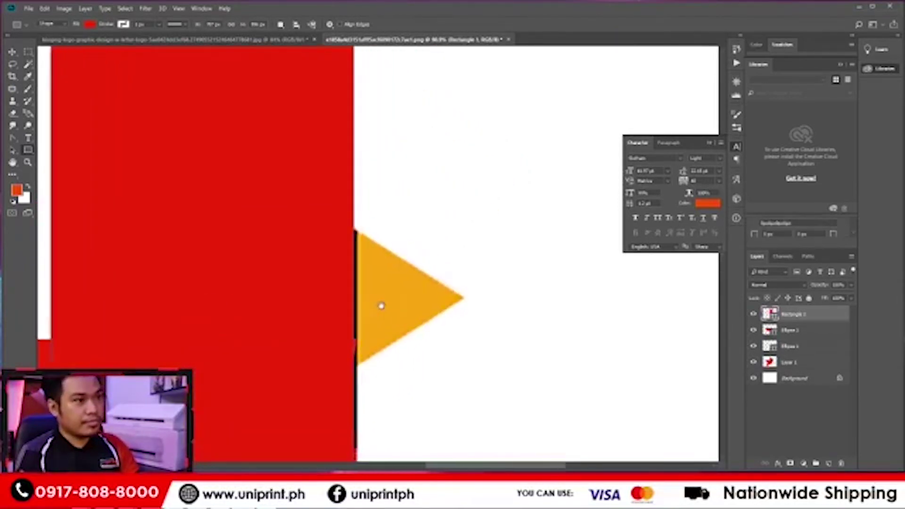
key("ctrl+t")
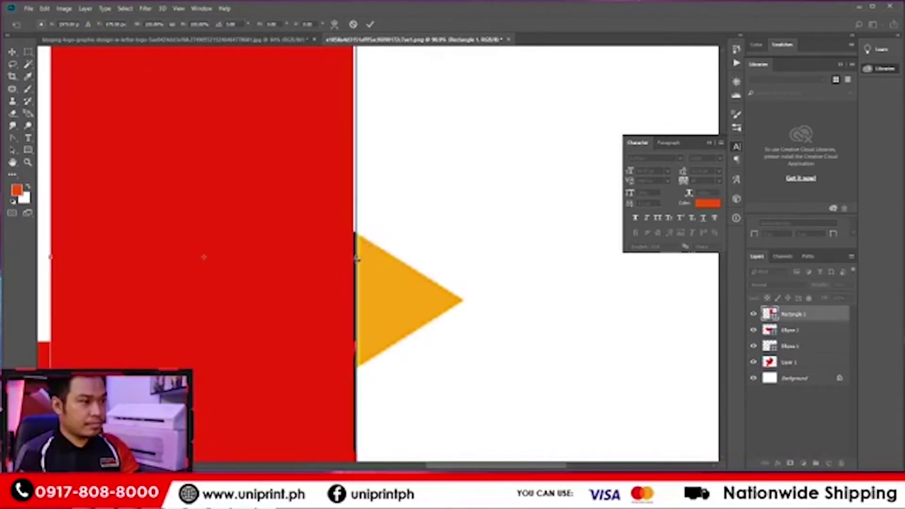
key("Return")
scroll(332, 248, "down", 3)
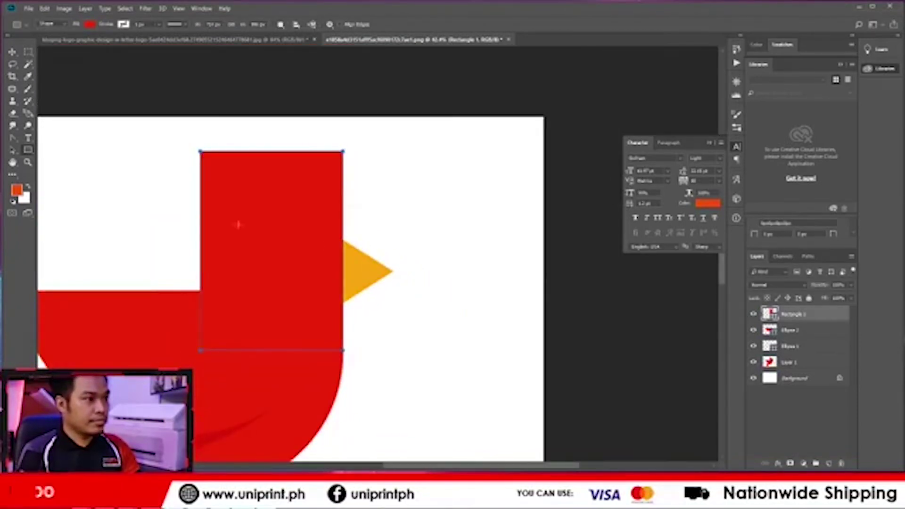
Lower the head rectangle's upper beak-side corner point straight down to the beak's upper corner, forming the sloped forehead.
left_click(13, 138)
left_click_drag(381, 138, 325, 180)
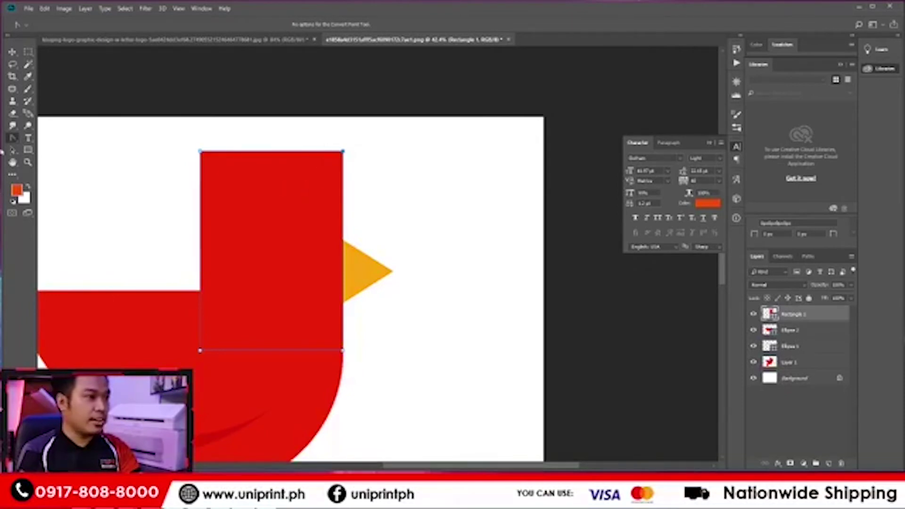
right_click(12, 137)
left_click(57, 184)
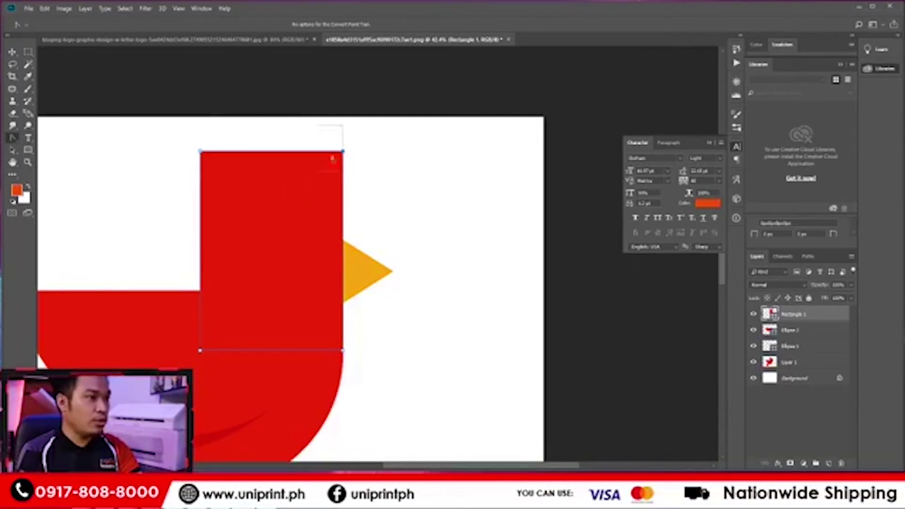
left_click_drag(379, 127, 311, 174)
key("Down")
key("Down")
key("Down")
key("Down")
key("Down")
key("Down")
key("Down")
key("Down")
key("Down")
key("Down")
key("Down")
key("Down")
key("Down")
key("Down")
key("Down")
key("Down")
key("Down")
key("Down")
key("Down")
key("Down")
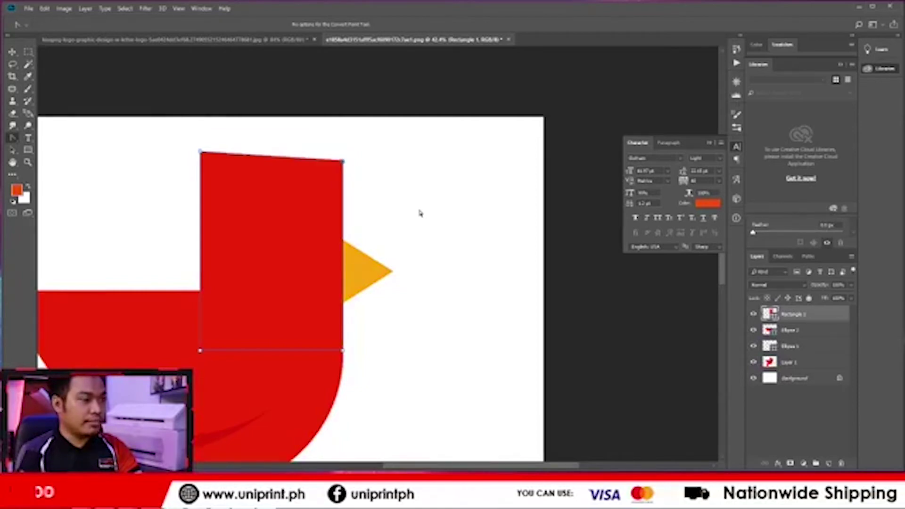
key("shift+Down")
key("shift+Down")
key("shift+Down")
key("shift+Down")
key("shift+Down")
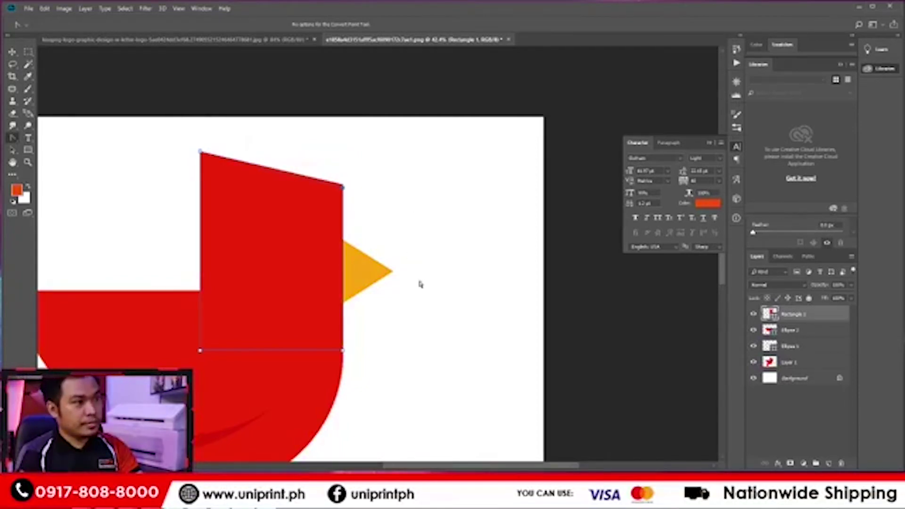
key("shift+Down")
key("shift+Down")
key("shift+Down")
key("shift+Down")
key("shift+Down")
key("shift+Down")
key("shift+Down")
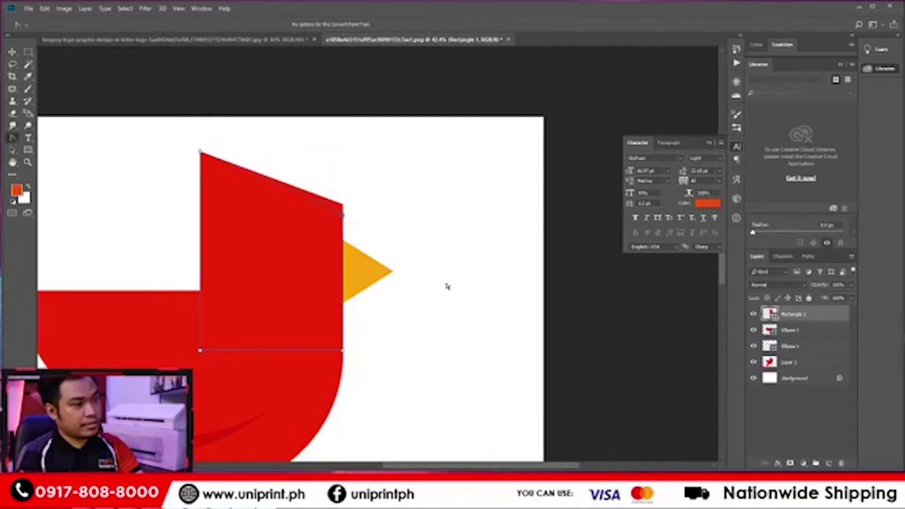
key("shift+Down")
key("shift+Down")
key("shift+Down")
key("shift+Down")
key("shift+Down")
key("shift+Down")
key("shift+Down")
key("shift+Down")
key("shift+Down")
key("shift+Down")
key("shift+Down")
key("shift+Down")
key("shift+Down")
key("shift+Down")
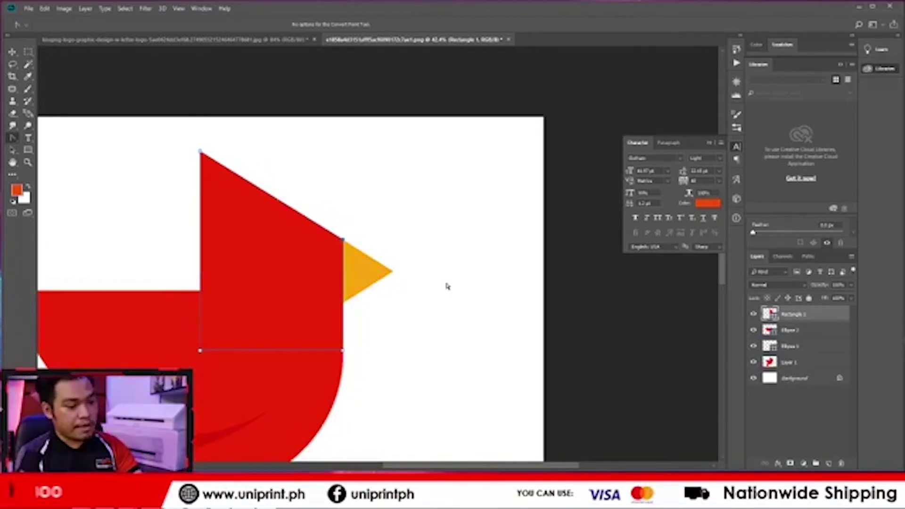
left_click(578, 344)
scroll(427, 322, "down", 4)
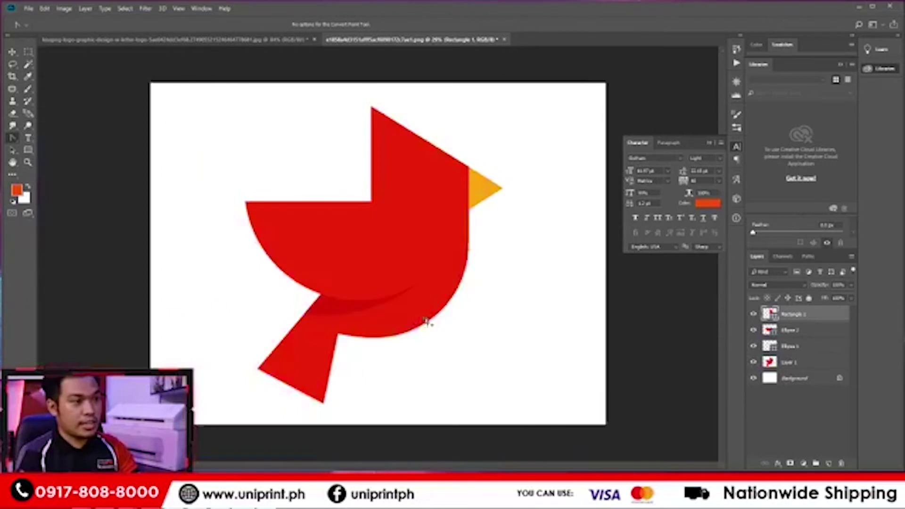
Send the head shape behind the reference layer, directly above the Background.
scroll(394, 288, "up", 4)
key("v")
key("ctrl+minus")
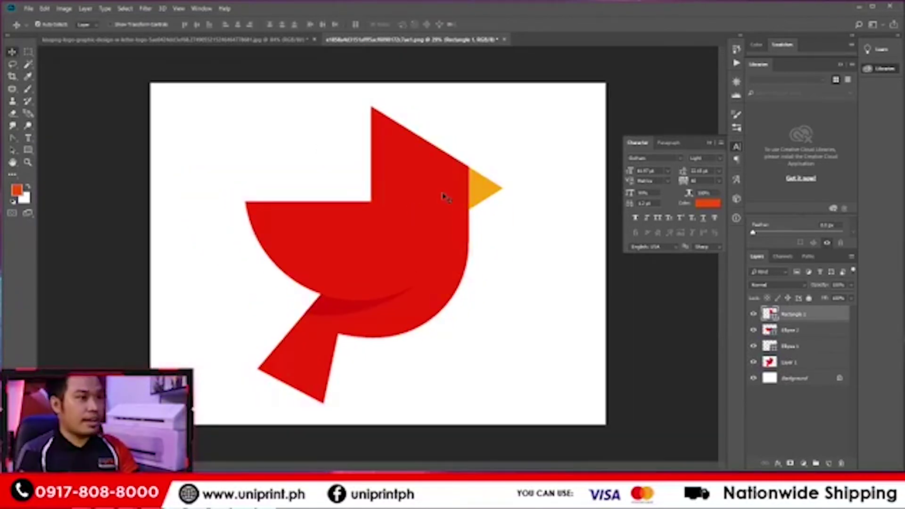
key("ctrl+shift+bracketleft")
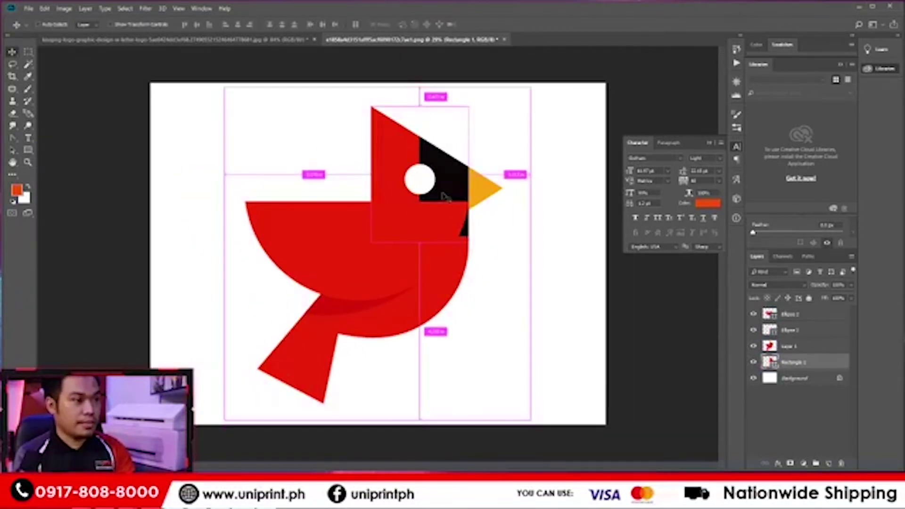
key("ctrl+bracketright")
key("ctrl+bracketleft")
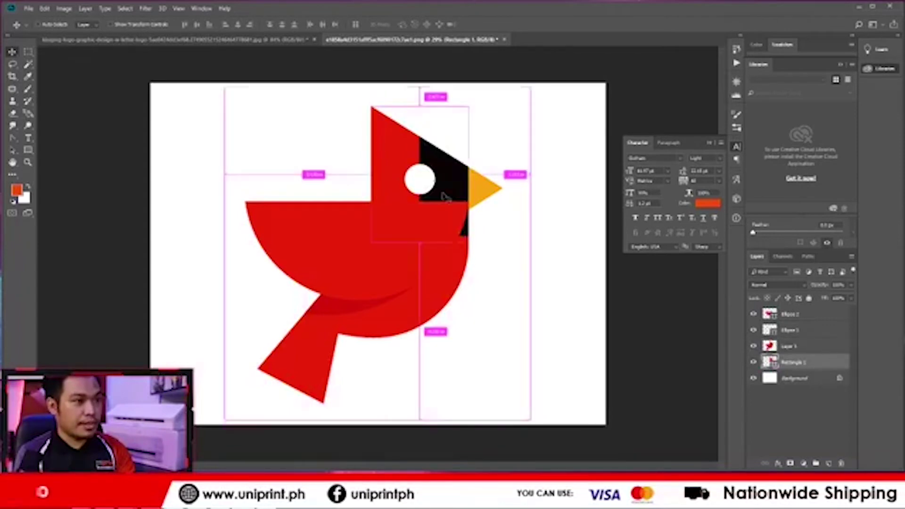
Draw a rectangle covering the bird's black face area and fill it with black.
scroll(471, 206, "up", 5)
left_click_drag(487, 182, 375, 240)
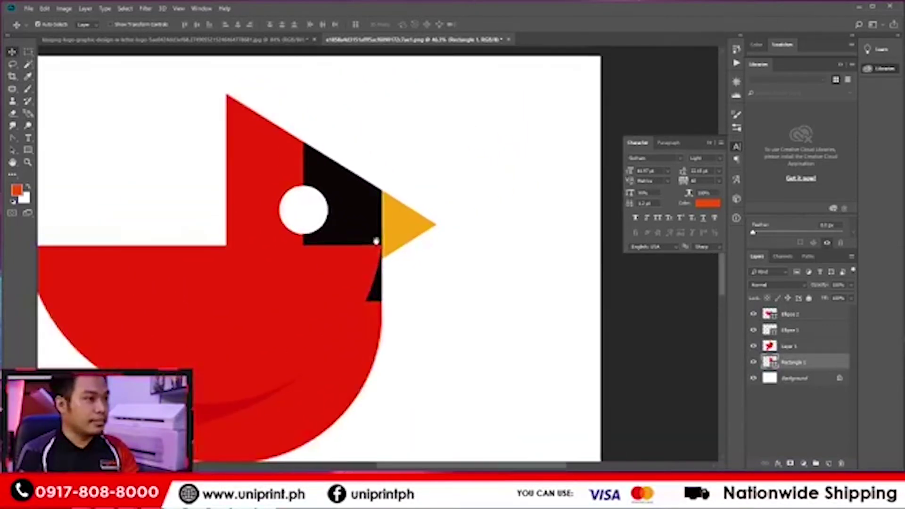
key("u")
left_click_drag(303, 134, 386, 300)
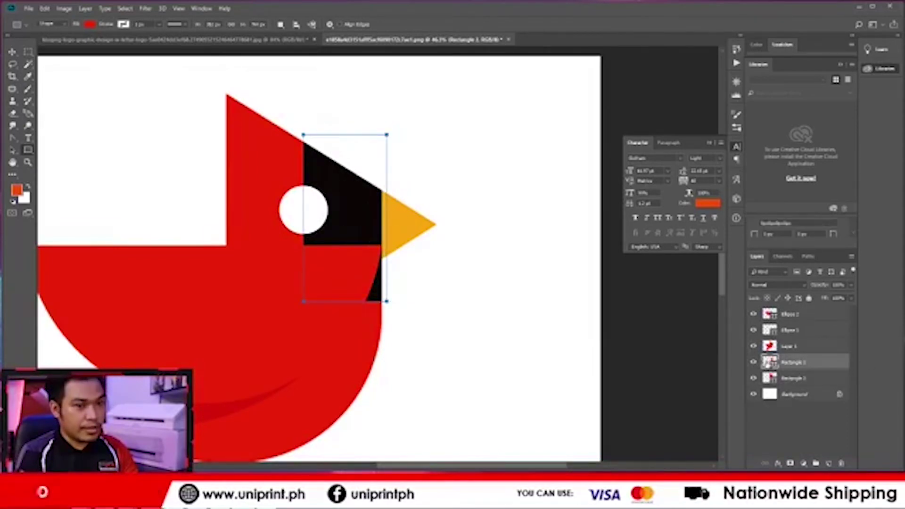
double_click(769, 363)
left_click_drag(571, 253, 473, 323)
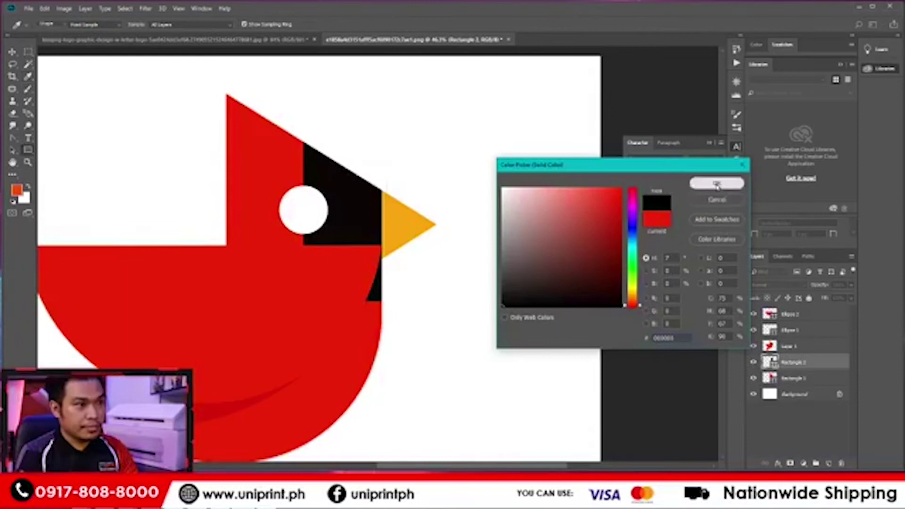
left_click(717, 183)
Hide the reference layer and clip the black rectangle to the red head shape with a clipping mask.
left_click(753, 346)
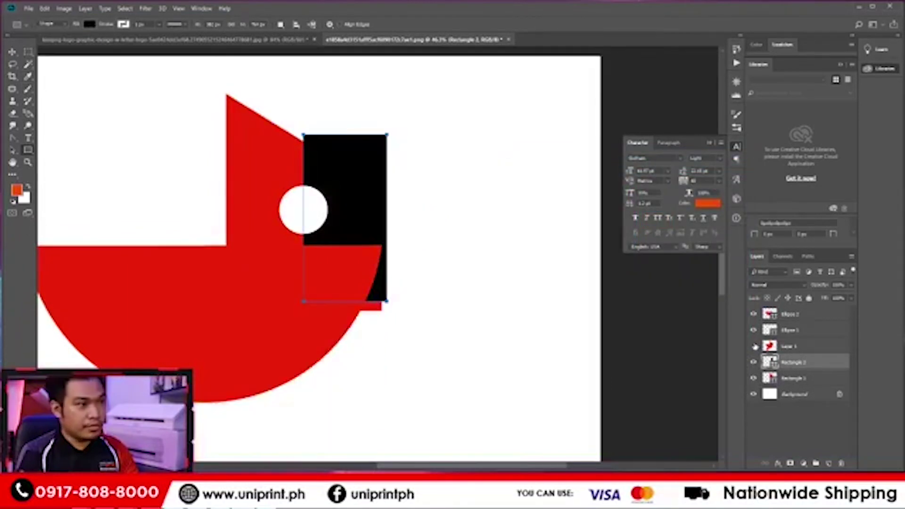
key("v")
left_click(270, 145)
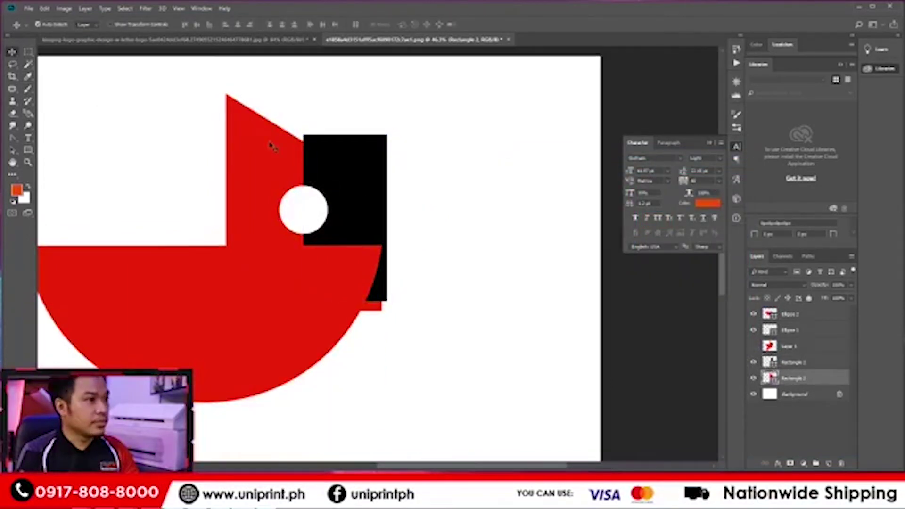
left_click(358, 162)
left_click(283, 147)
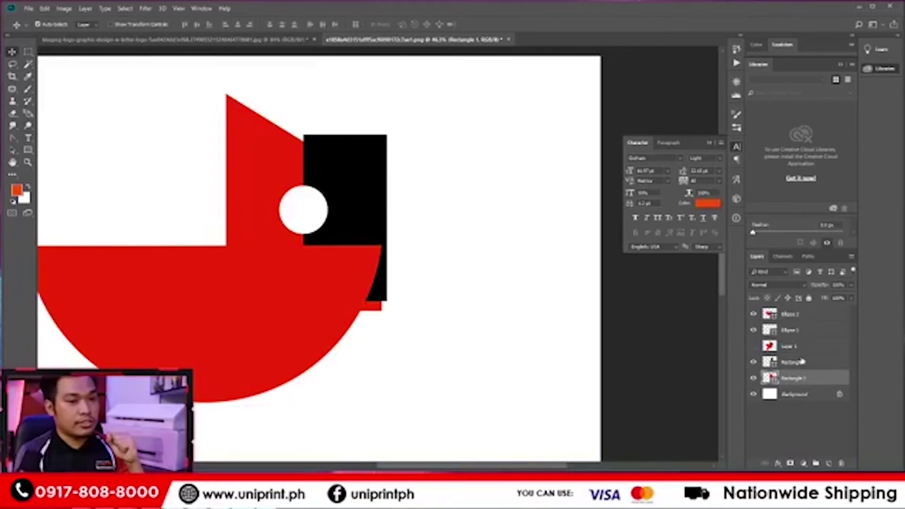
right_click(802, 361)
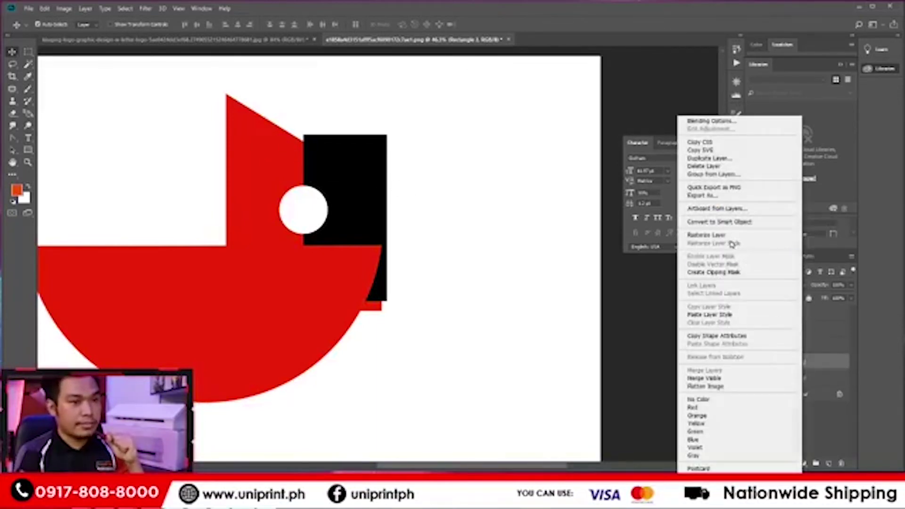
left_click(723, 272)
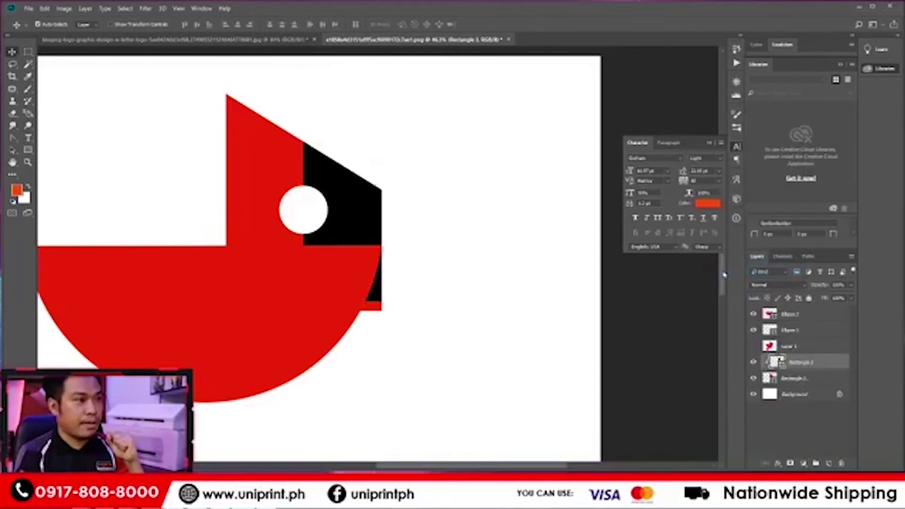
Compare the rebuilt head with the reference bird by toggling the reference layer's visibility.
left_click(752, 347)
left_click(753, 347)
left_click(752, 347)
left_click(752, 347)
left_click(752, 347)
scroll(464, 219, "up", 3)
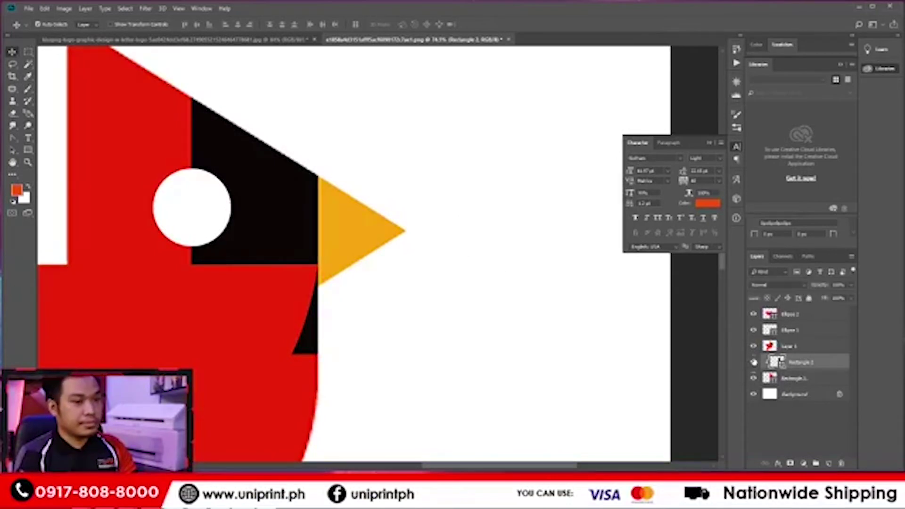
left_click(754, 347)
left_click(753, 347)
left_click(754, 346)
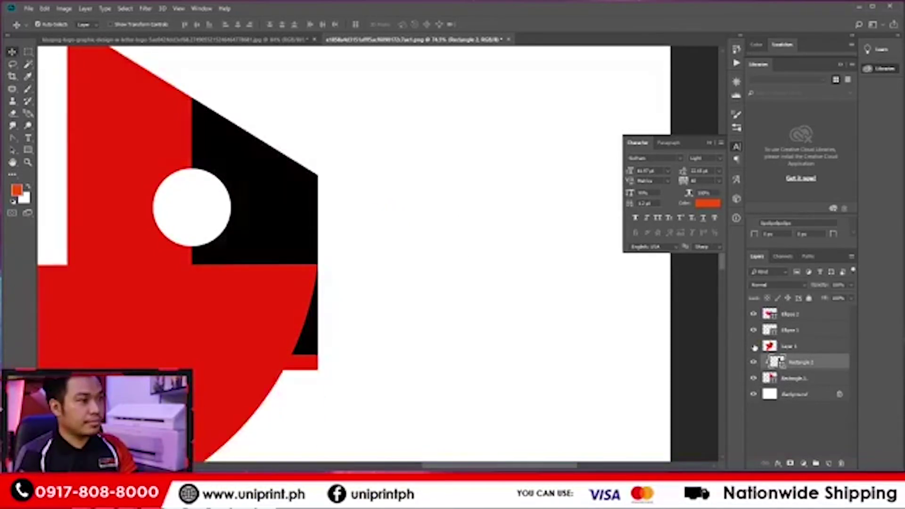
left_click(754, 346)
Hide the reference layer and draw a rectangle for the beak, starting at the black face's upper outer corner.
scroll(402, 244, "up", 2)
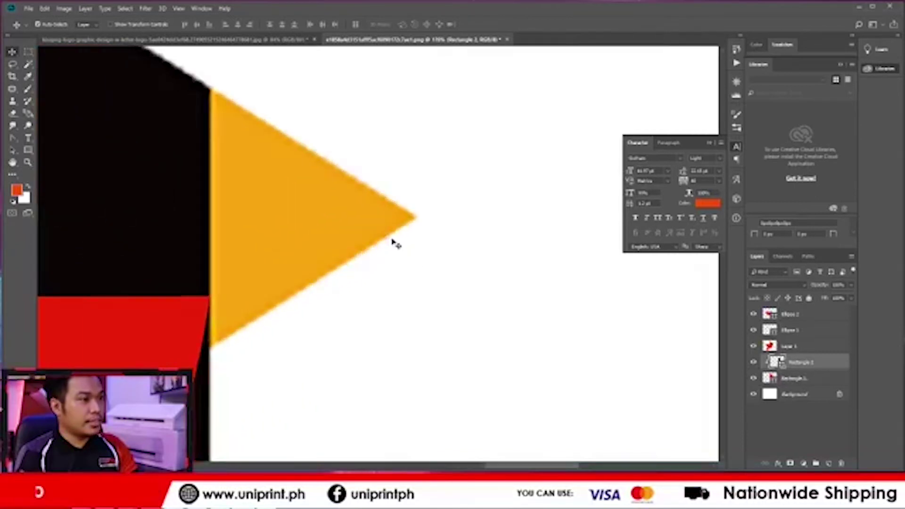
left_click(753, 347)
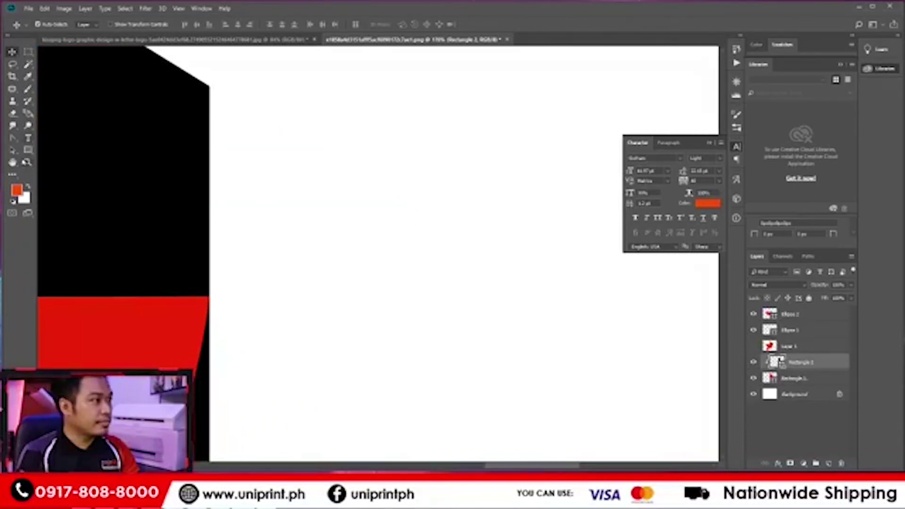
left_click(28, 150)
left_click_drag(211, 85, 442, 334)
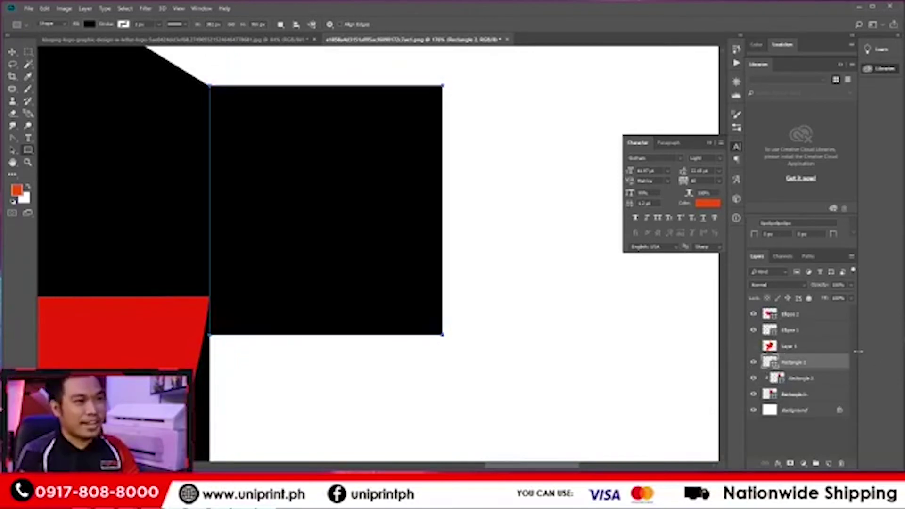
Show the reference layer and recolour the beak rectangle with the orange sampled from the reference beak.
left_click(753, 346)
double_click(770, 362)
left_click(281, 201)
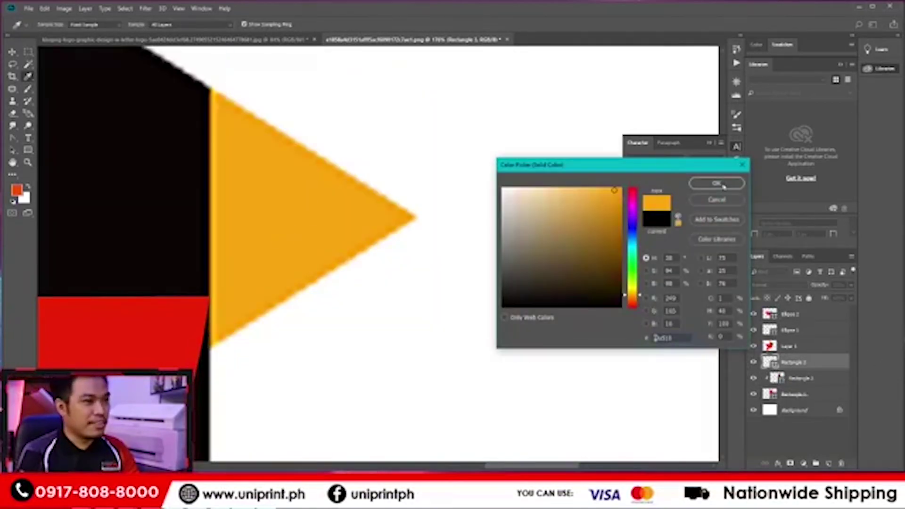
left_click(721, 184)
Lower the reference layer's opacity so the beak rectangle shows through it.
left_click(793, 346)
left_click(851, 285)
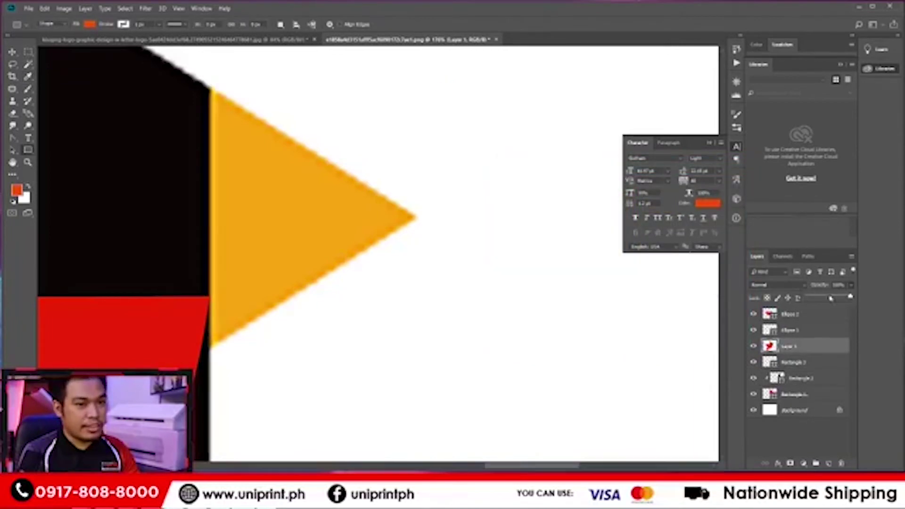
left_click(817, 296)
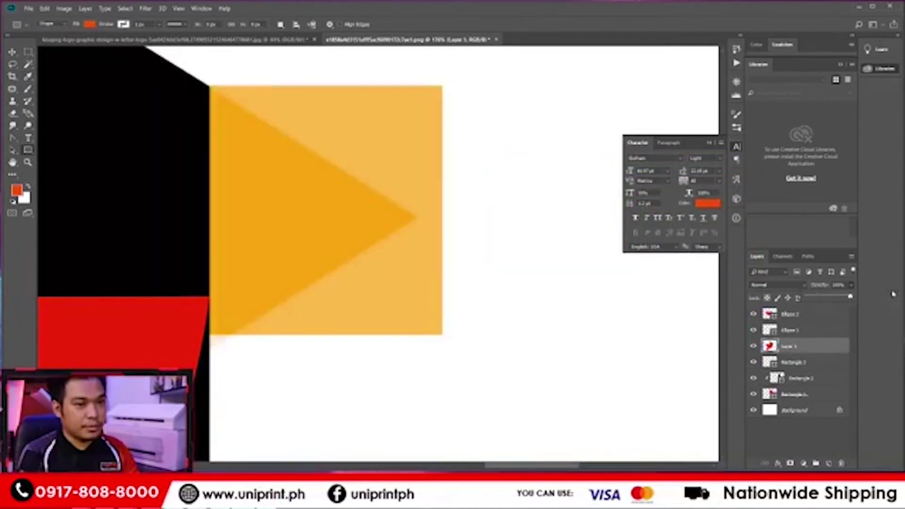
key("ctrl+z")
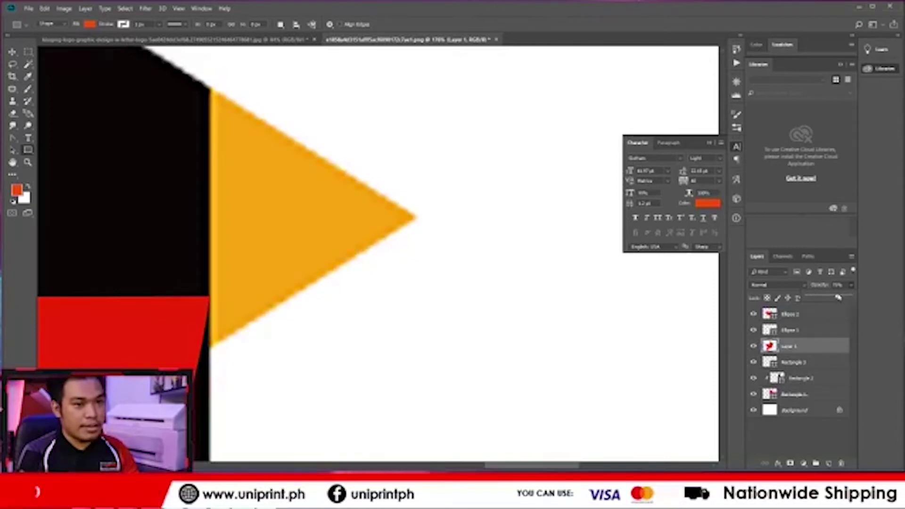
left_click_drag(850, 296, 829, 298)
Nudge the beak rectangle's two lower corner points down to the lower corner of the reference beak.
left_click(796, 363)
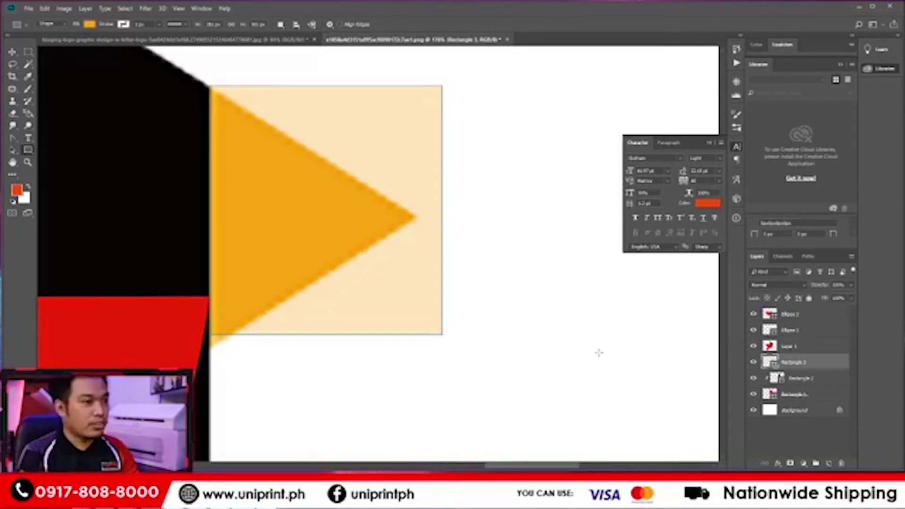
left_click(12, 138)
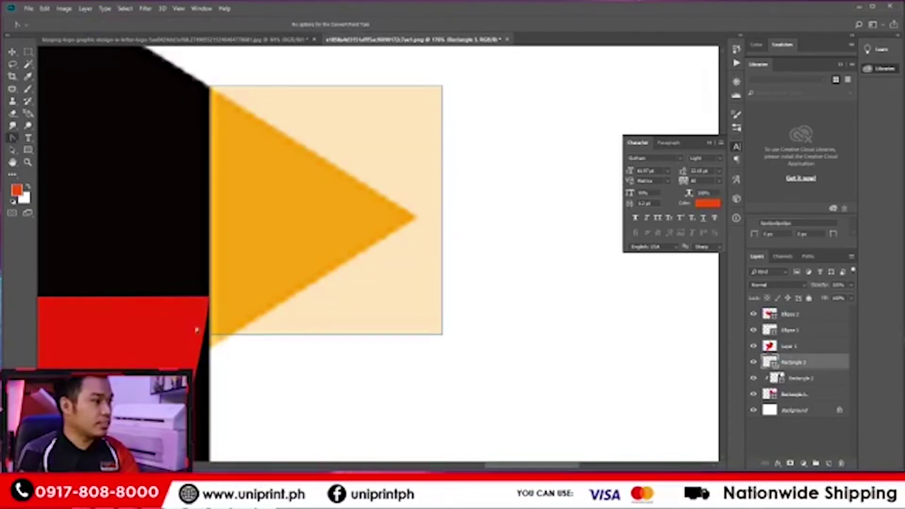
left_click_drag(219, 353, 238, 369)
left_click_drag(175, 301, 483, 373)
key("Down")
key("Down")
key("Down")
key("Down")
key("Down")
key("Down")
key("Down")
key("Down")
key("Down")
key("Down")
key("Down")
key("Down")
key("Down")
key("Down")
key("Down")
key("Down")
key("Down")
key("Down")
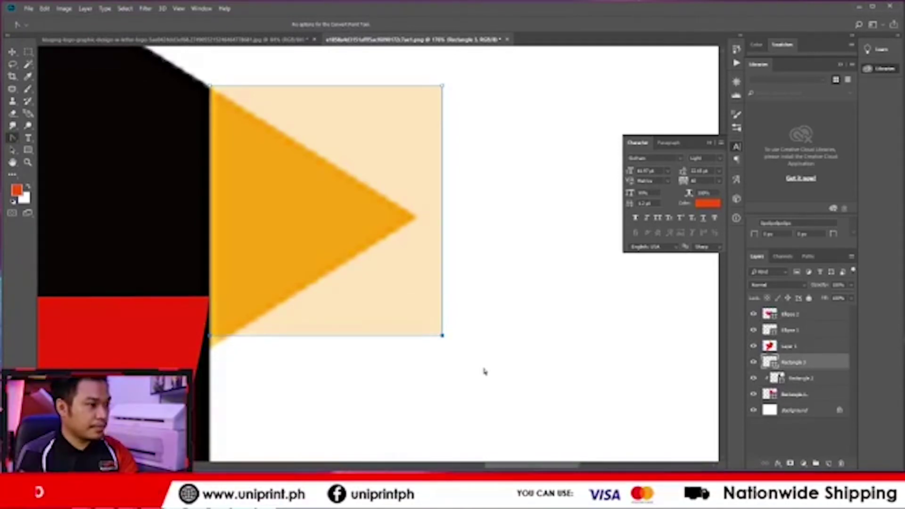
Nudge the beak rectangle's two upper corner points down to the upper corner of the reference beak.
left_click_drag(481, 68, 208, 109)
key("Down")
key("Down")
key("Down")
key("Up")
key("Up")
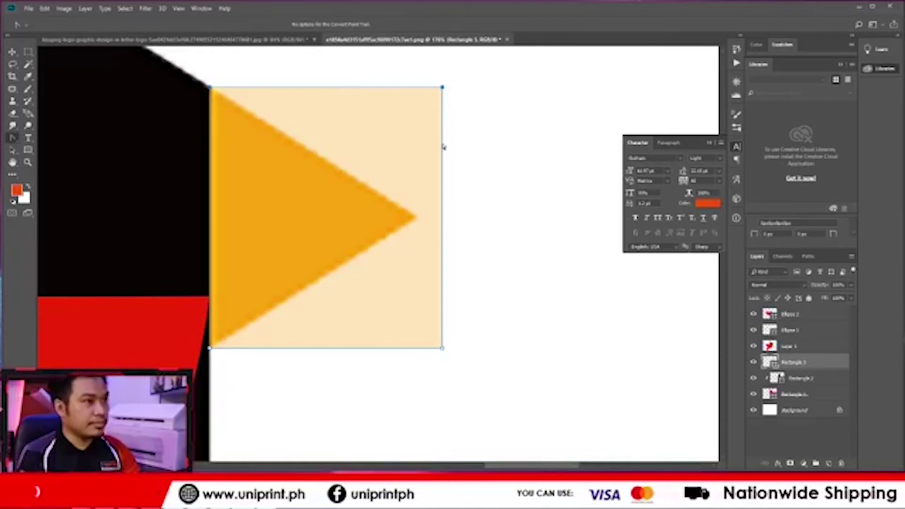
Show the rulers and place a horizontal guide through the tip of the reference beak.
left_click(443, 221)
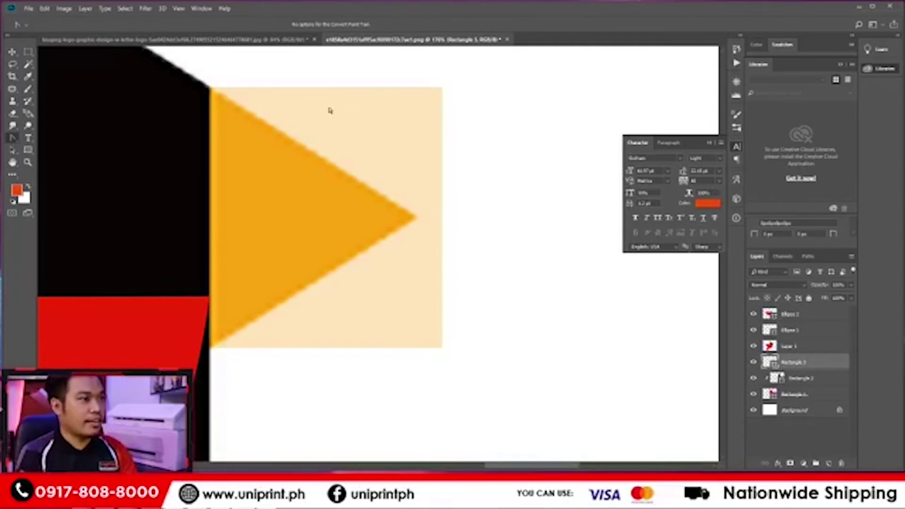
key("ctrl+r")
left_click_drag(349, 50, 357, 225)
Move the beak rectangle's lower outer corner point straight up onto the horizontal guide.
left_click(426, 244)
left_click_drag(490, 313, 402, 419)
key("ctrl+t")
left_click_drag(335, 356, 323, 225)
key("Return")
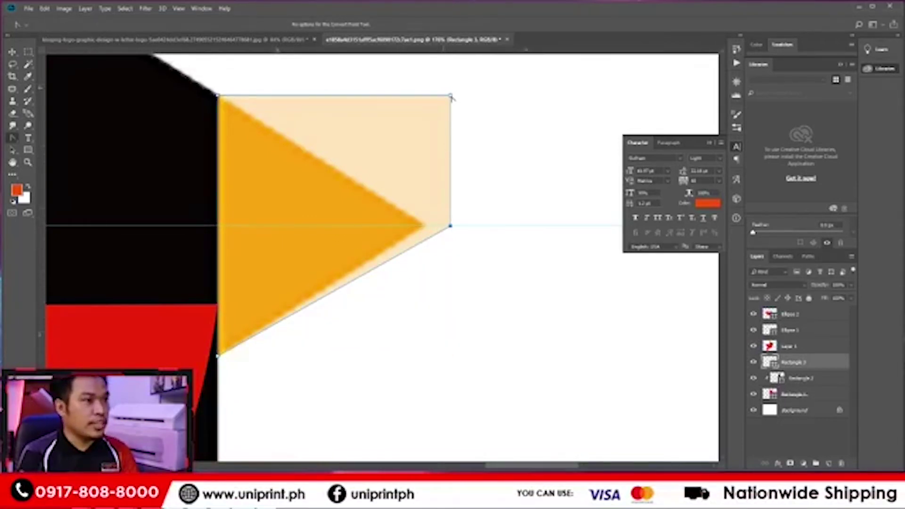
Delete the upper outer anchor point of the beak shape to make it a triangle.
left_click(12, 138)
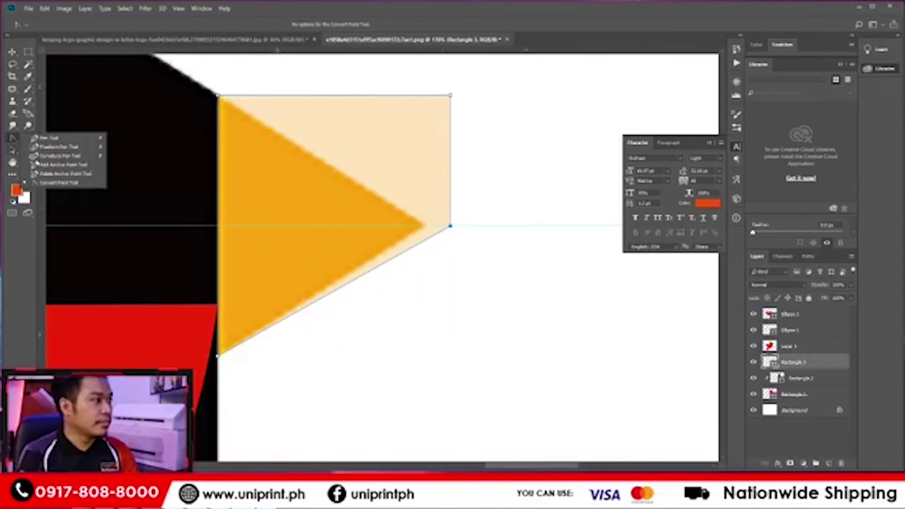
left_click(61, 173)
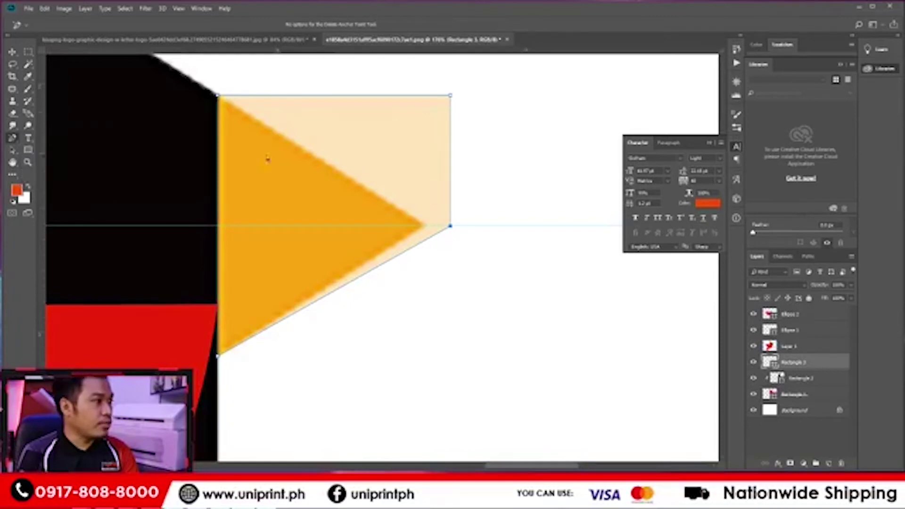
left_click(450, 95)
Nudge the triangle's outer point inward along the guide to match the tip of the reference beak.
left_click(11, 137)
left_click(57, 183)
left_click_drag(501, 157, 409, 302)
key("shift+Left")
key("shift+Left")
key("shift+Left")
key("shift+Left")
key("shift+Left")
key("shift+Left")
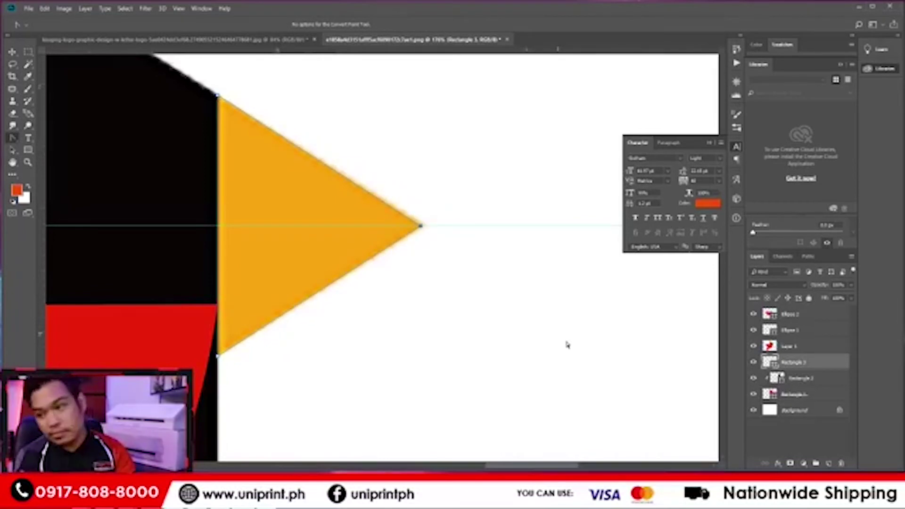
key("shift+Right")
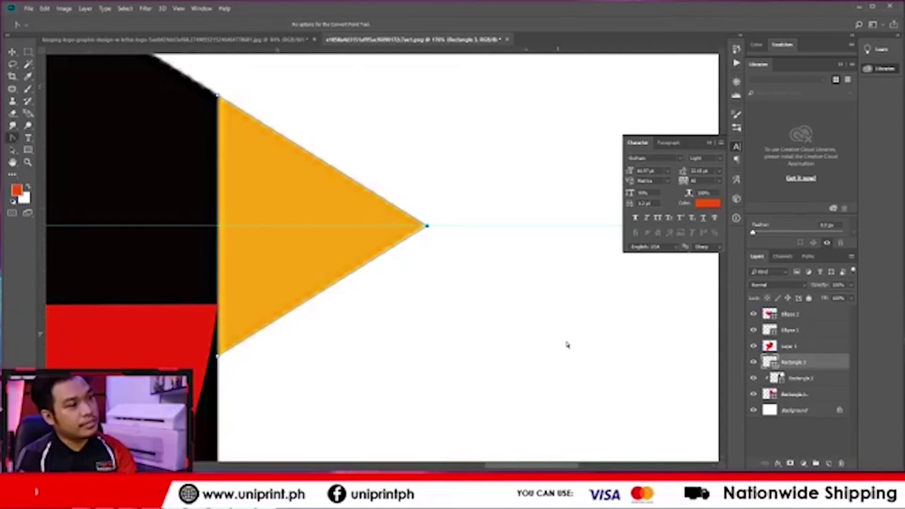
left_click(568, 345)
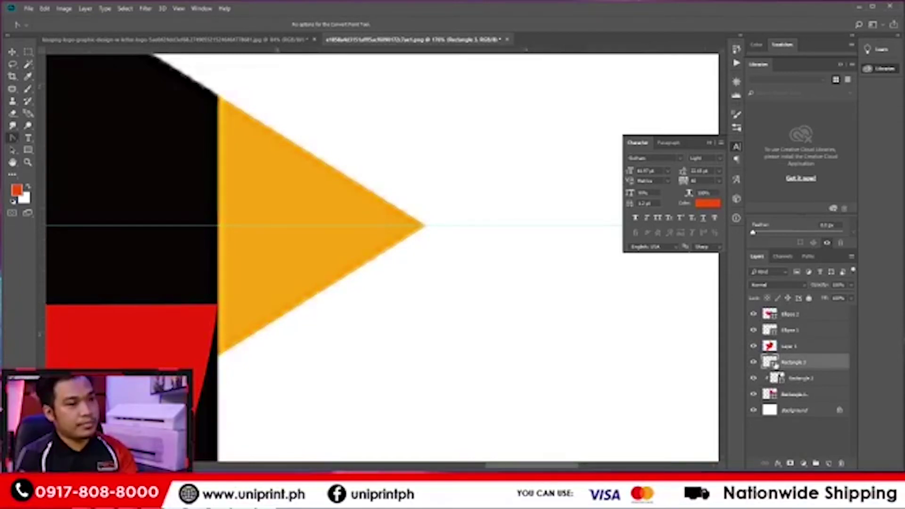
Inspect the beak's join with the face and compare the rebuilt bird with the reference by toggling the reference layer's visibility.
scroll(477, 307, "down", 3)
scroll(398, 198, "up", 5)
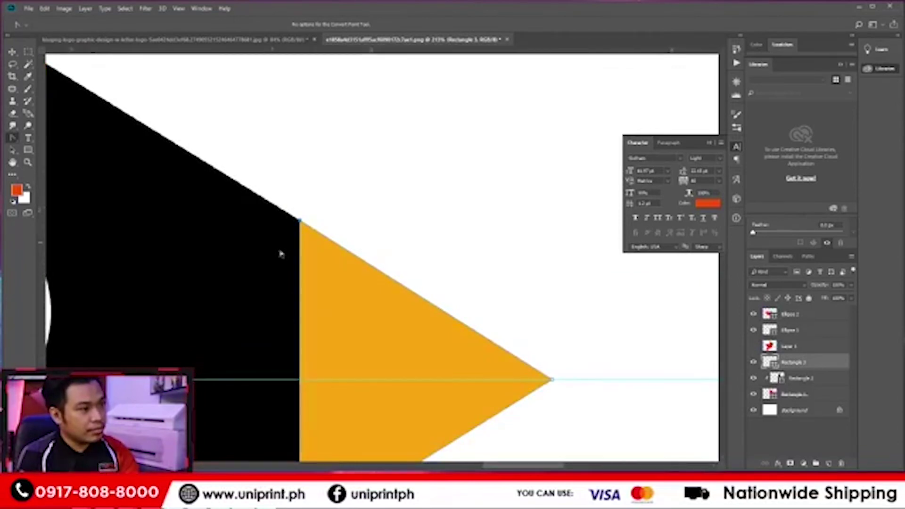
scroll(283, 252, "up", 2)
scroll(292, 253, "down", 6)
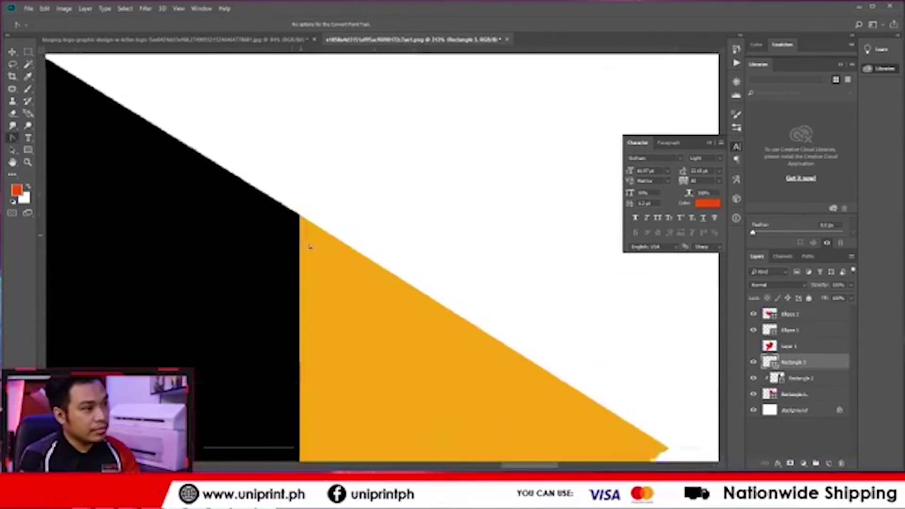
scroll(320, 253, "down", 5)
scroll(463, 252, "up", 3)
scroll(471, 251, "down", 3)
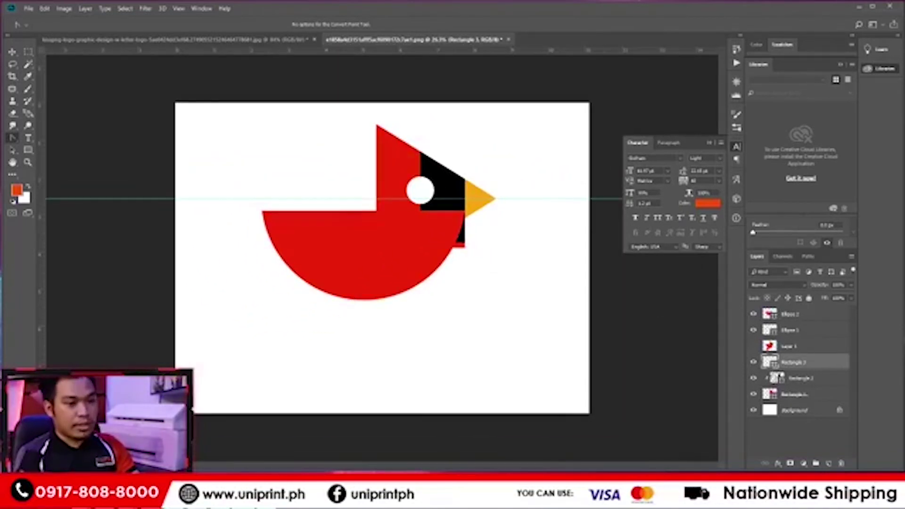
left_click(753, 347)
left_click(752, 346)
left_click(753, 347)
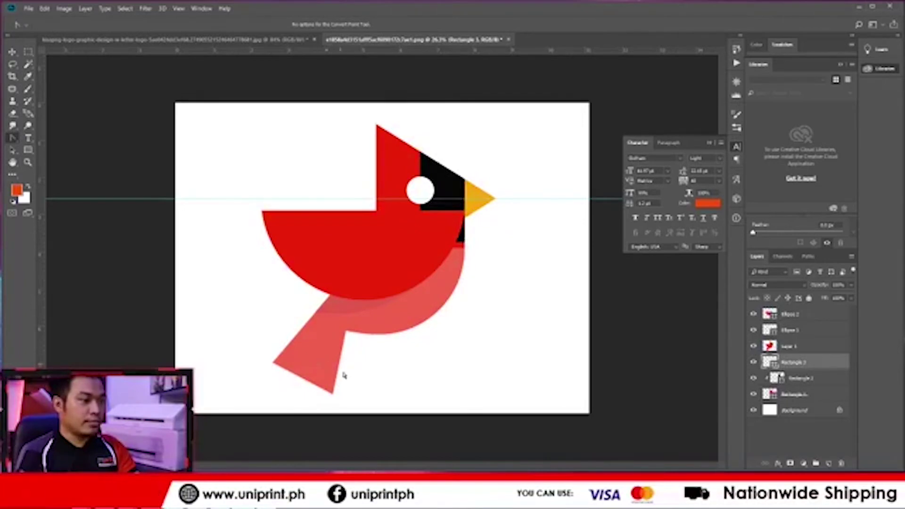
Draw a circle with the Ellipse tool for the bird's lower body.
scroll(356, 365, "up", 3)
key("ctrl+minus")
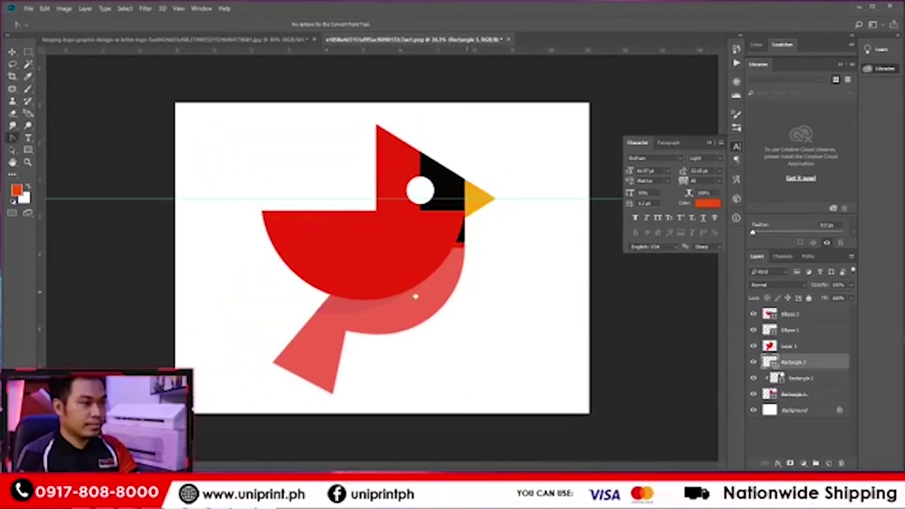
scroll(402, 303, "up", 1)
left_click_drag(28, 150, 62, 168)
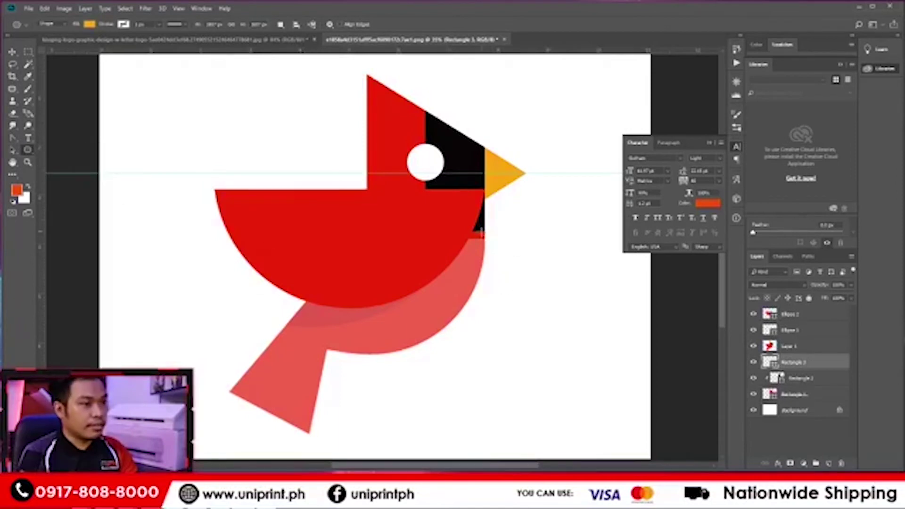
left_click_drag(482, 238, 272, 450)
Move and scale the circle so its lower curve matches the reference bird's belly.
key("ctrl+t")
left_click_drag(467, 359, 454, 257)
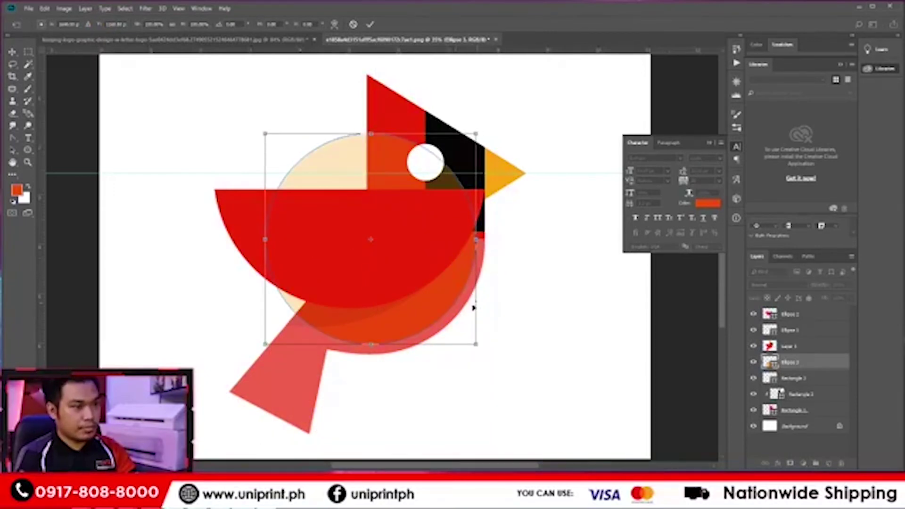
left_click_drag(474, 349, 484, 351)
left_click_drag(445, 314, 440, 307)
left_click_drag(479, 349, 480, 351)
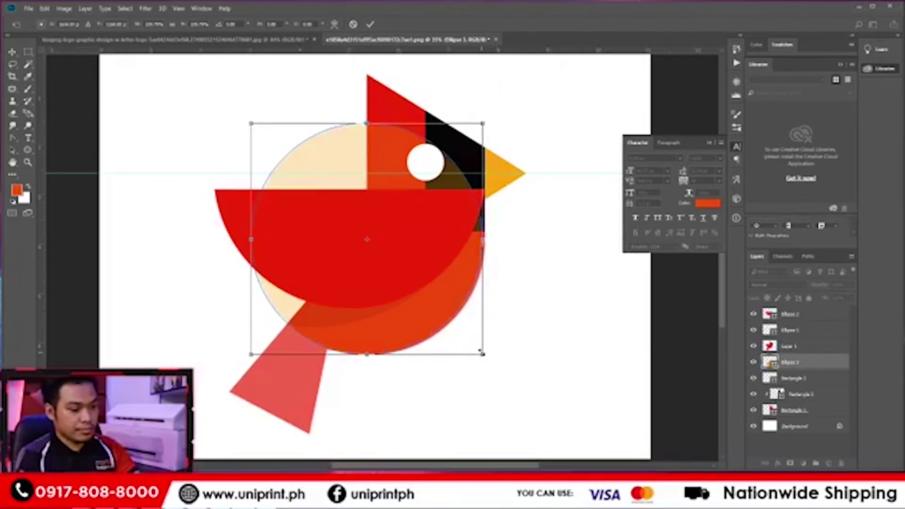
key("Return")
Fine-tune the circle's size so its outer edge follows the reference body more closely.
left_click(13, 52)
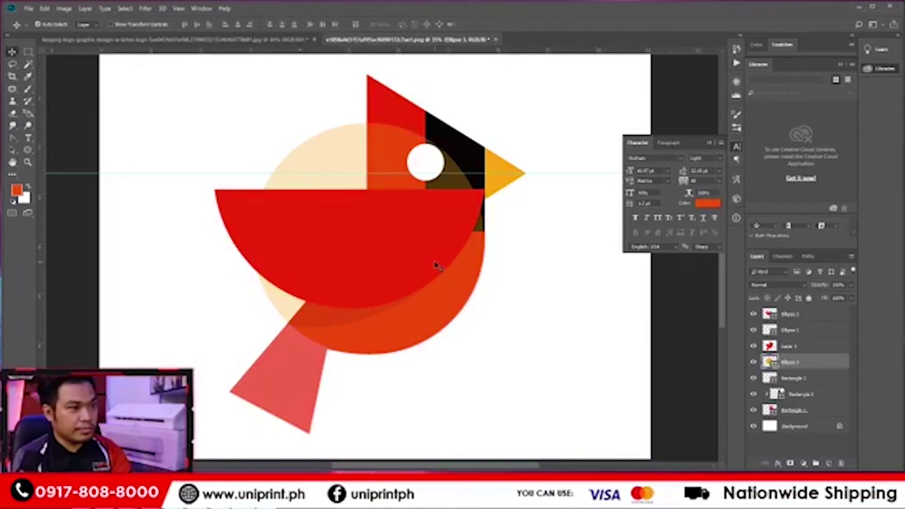
key("ctrl+t")
left_click_drag(485, 121, 482, 124)
key("Return")
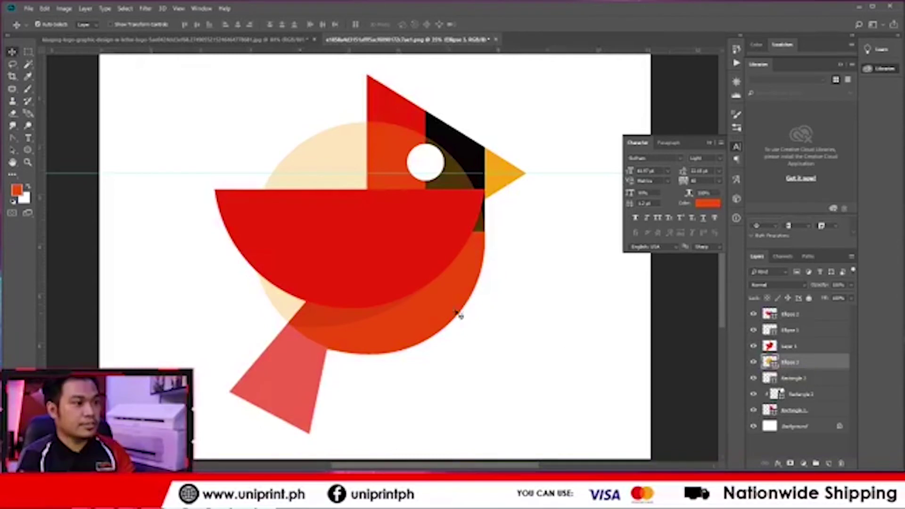
Hide the reference layer and shift the body circle slightly so its outer edge lines up with the head's vertical edge.
left_click(442, 299)
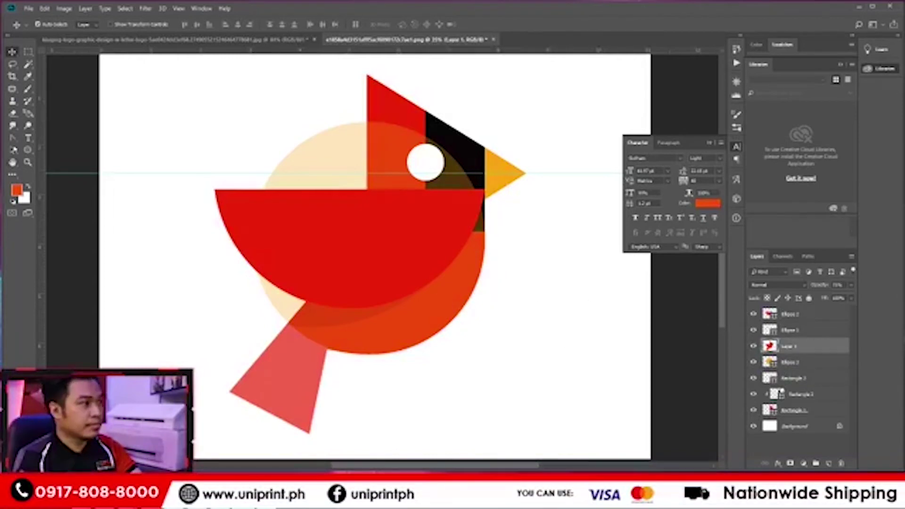
left_click(12, 138)
left_click(784, 361)
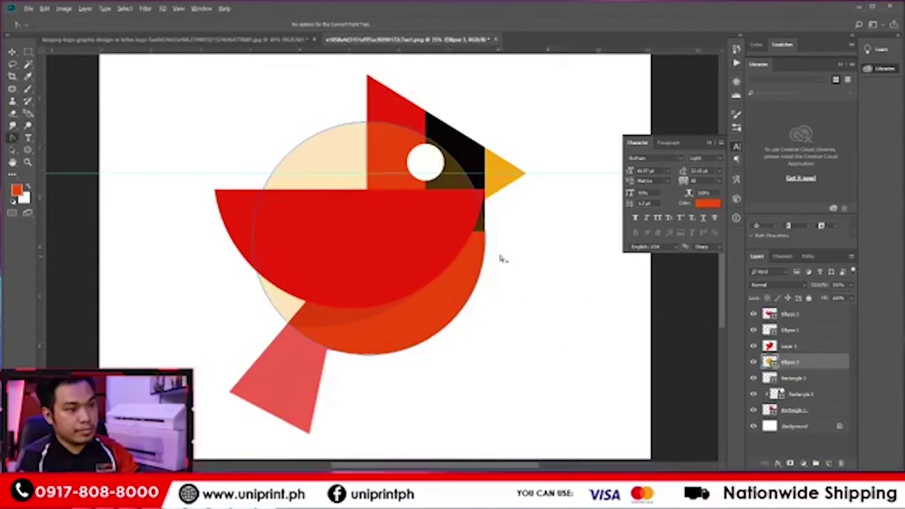
scroll(501, 246, "up", 3)
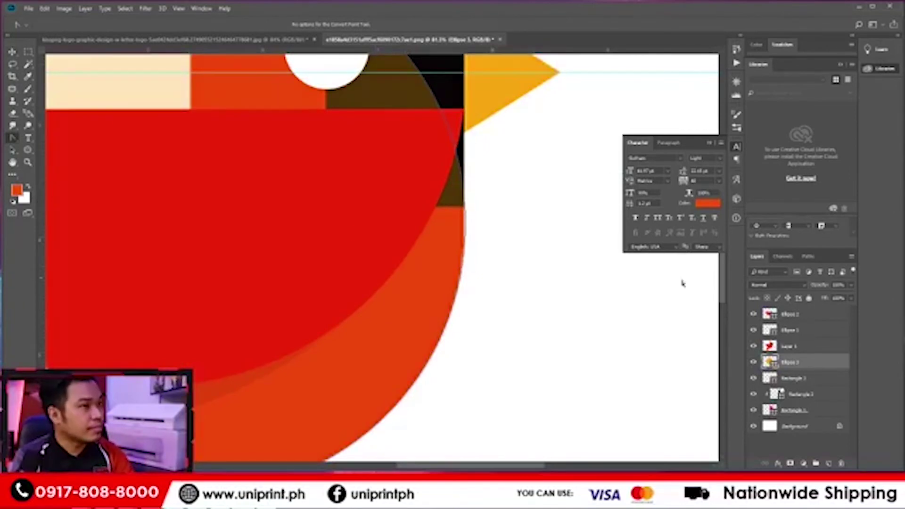
left_click(753, 346)
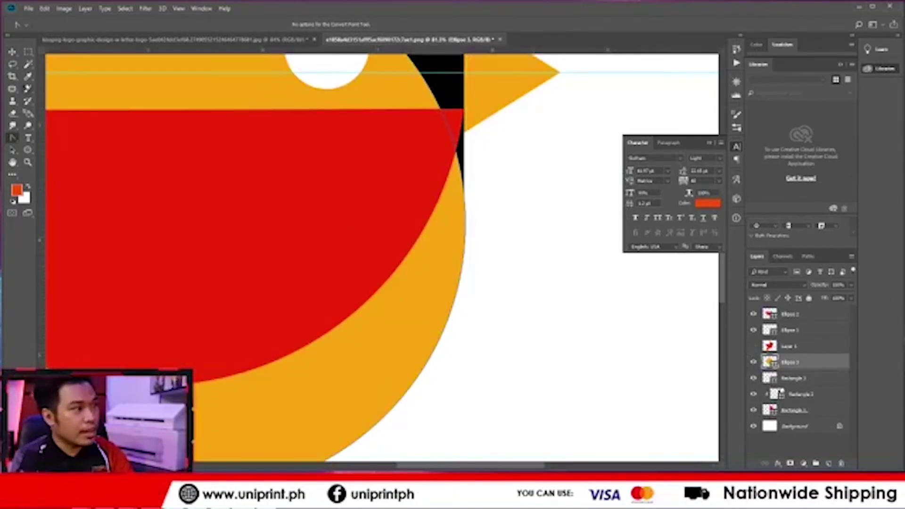
left_click(16, 54)
left_click_drag(476, 269, 463, 273)
Show the reference layer again and add an anchor point on the body circle where the tail's upper edge meets it.
scroll(463, 312, "down", 10)
scroll(461, 329, "up", 4)
scroll(568, 360, "down", 3)
left_click(753, 346)
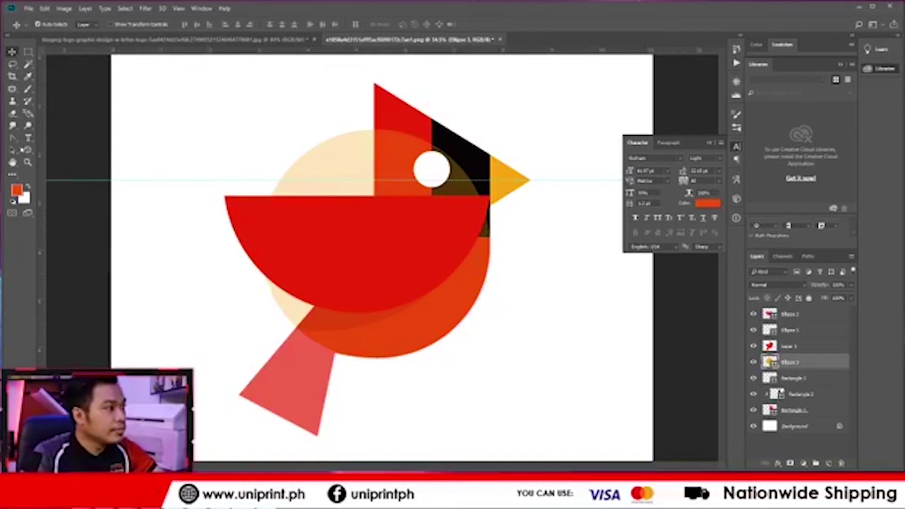
right_click(12, 138)
left_click(56, 181)
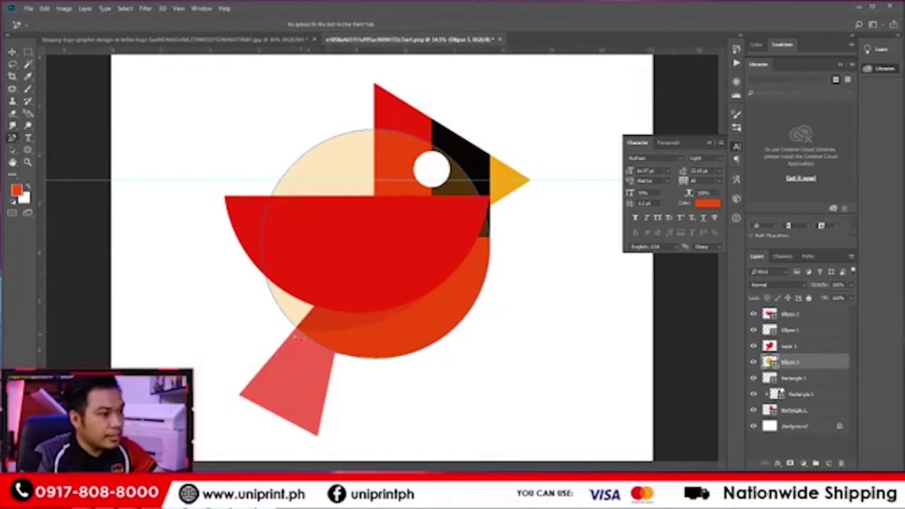
left_click(303, 336)
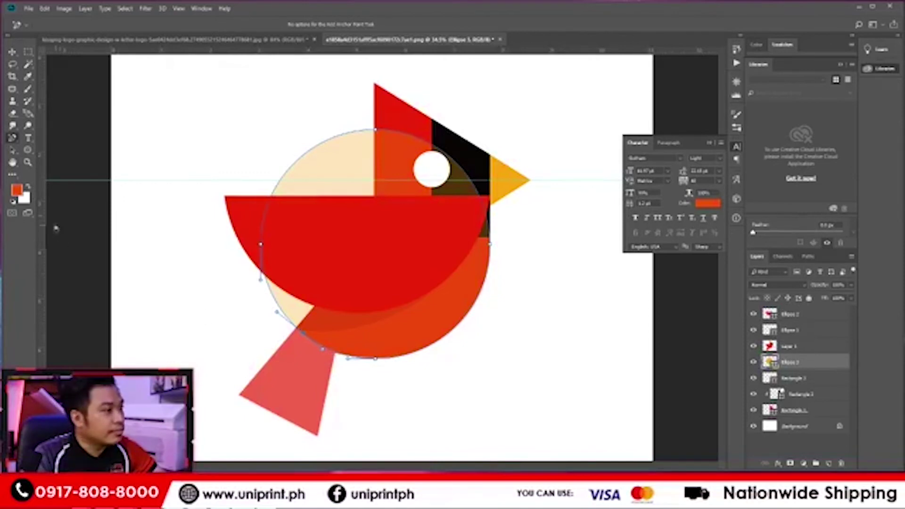
Delete the body circle's rear and top anchor points.
right_click(12, 141)
left_click(51, 174)
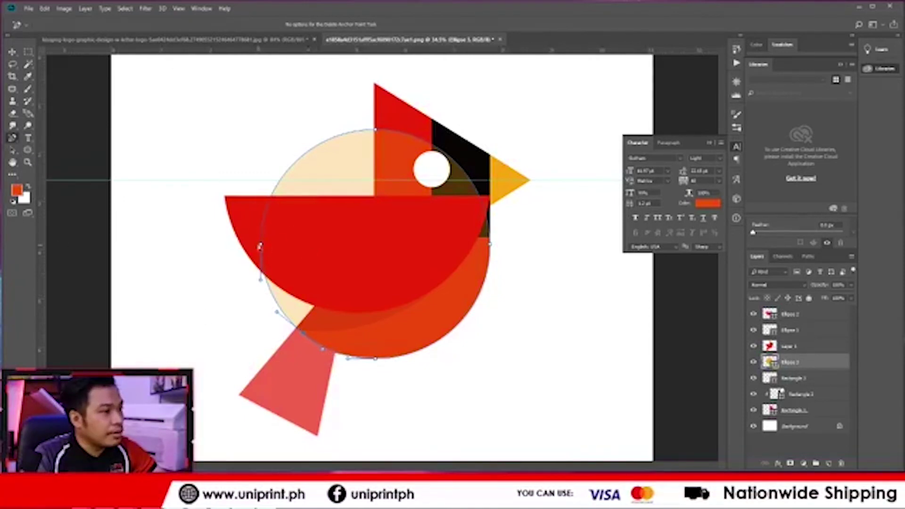
left_click(262, 248)
left_click(375, 130)
Reshape the body's front and rear anchor handles with the Convert Point Tool so its upper edge tucks behind the wing.
right_click(13, 140)
left_click(51, 185)
scroll(497, 164, "up", 5)
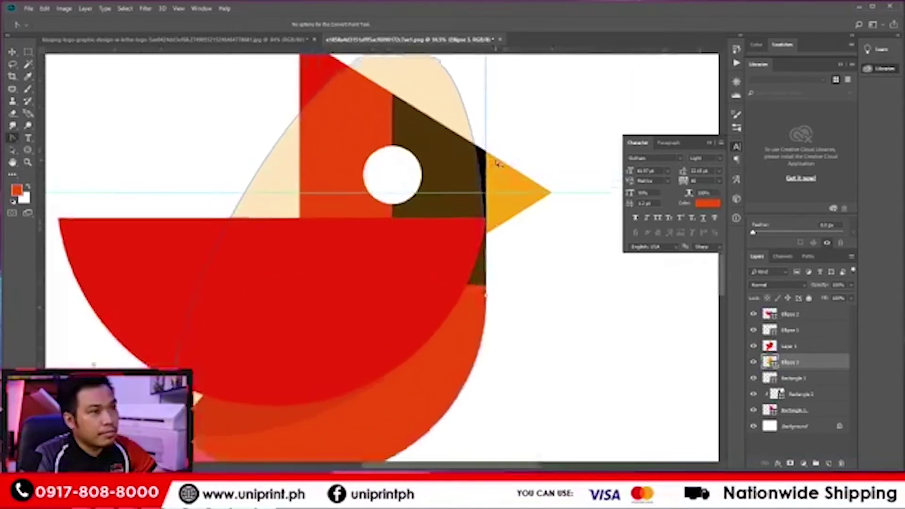
scroll(497, 164, "down", 8)
scroll(472, 110, "down", 1)
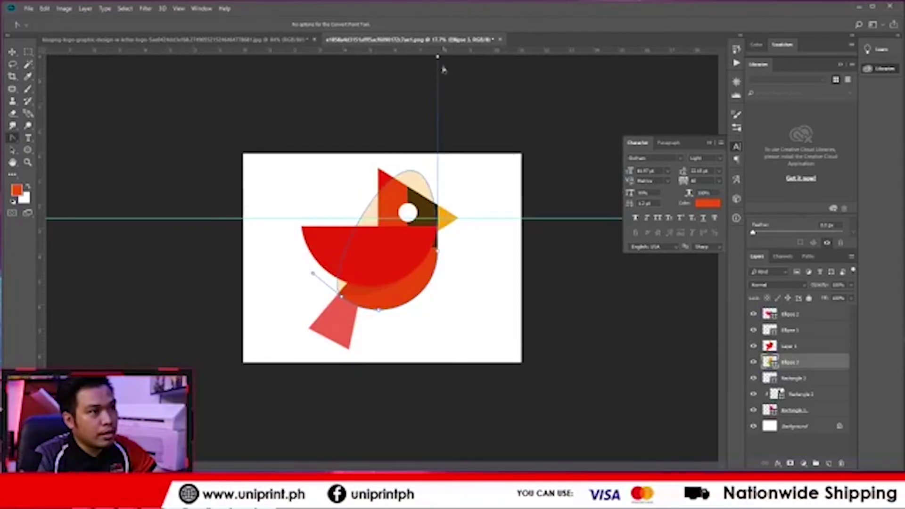
left_click_drag(437, 58, 415, 261)
left_click_drag(356, 285, 361, 295)
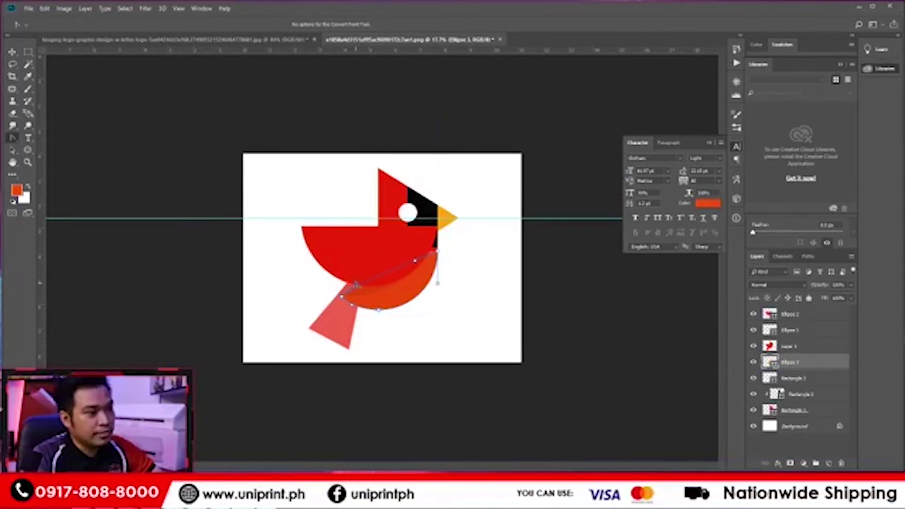
key("Return")
Recolor the orange body shape with the red sampled from the bird artwork.
scroll(436, 309, "up", 2)
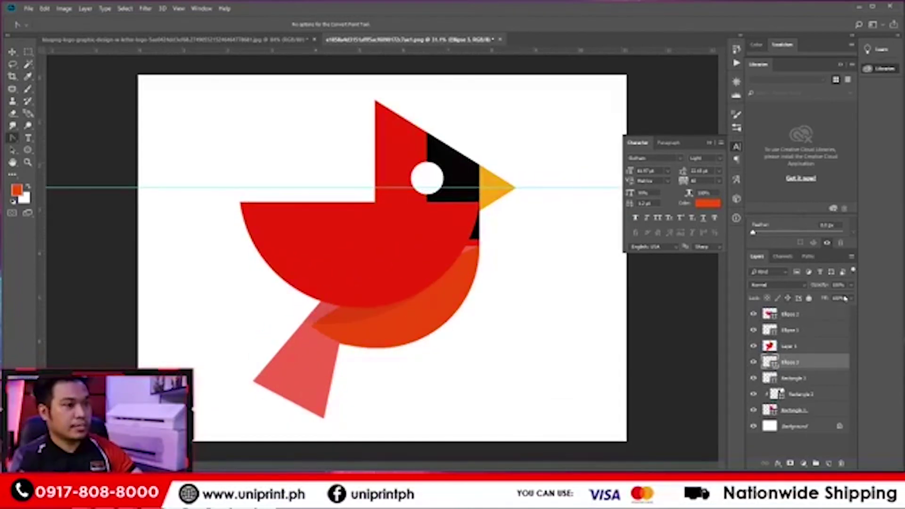
double_click(769, 362)
left_click(479, 257)
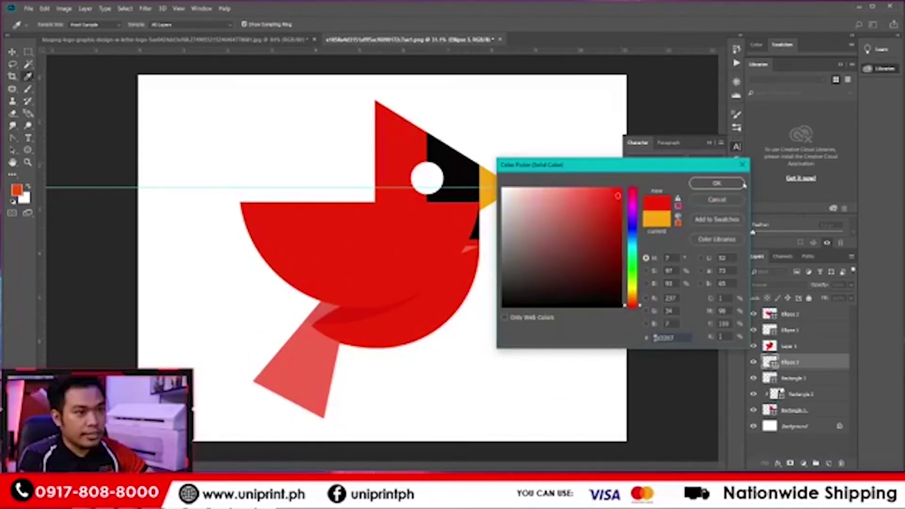
left_click(718, 183)
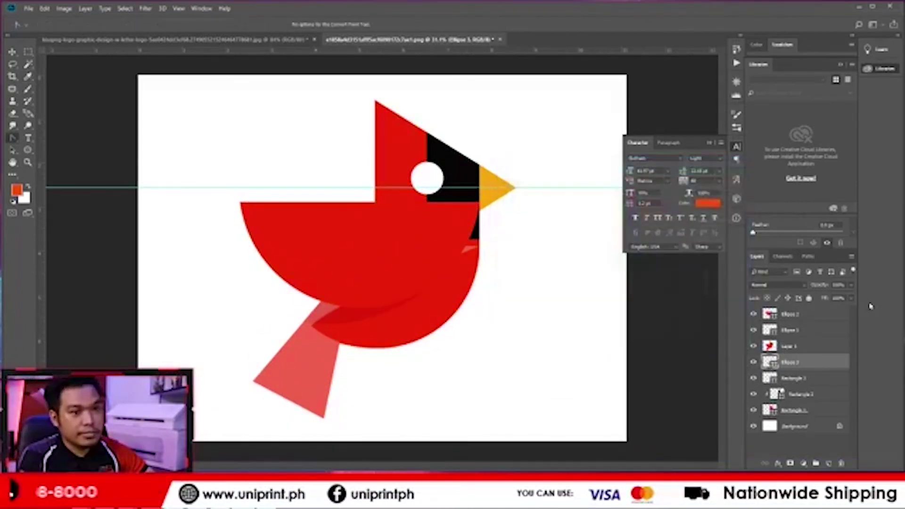
Hide the reference layer and adjust the body's front curve handle to improve the fit of its upper edge behind the wing.
left_click(753, 347)
scroll(467, 262, "up", 2)
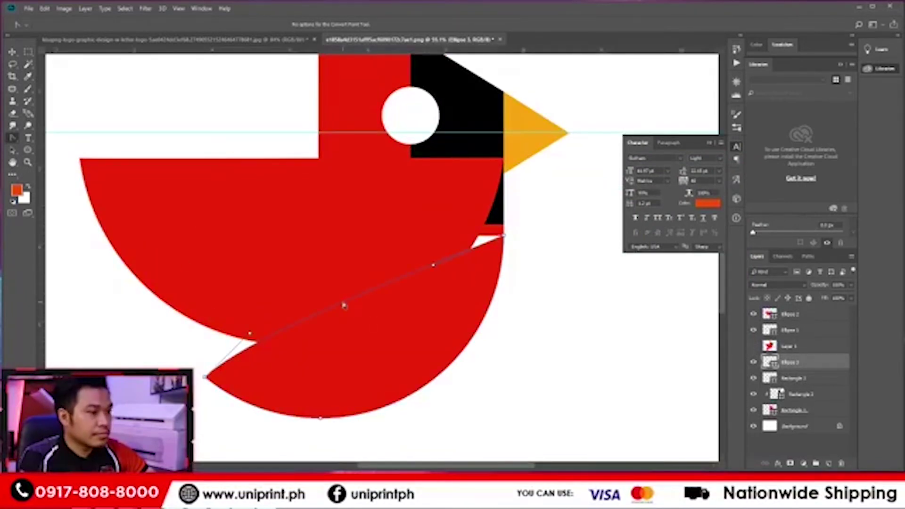
left_click_drag(433, 266, 473, 285)
key("ctrl+0")
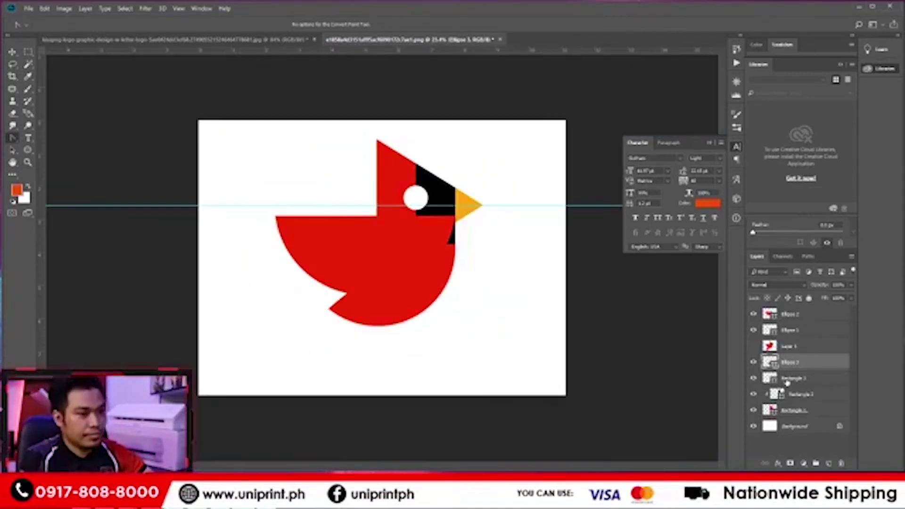
Show the reference layer again and trace the tail as a closed red shape with the Pen tool, overlapping the body.
left_click(753, 347)
scroll(397, 347, "up", 3)
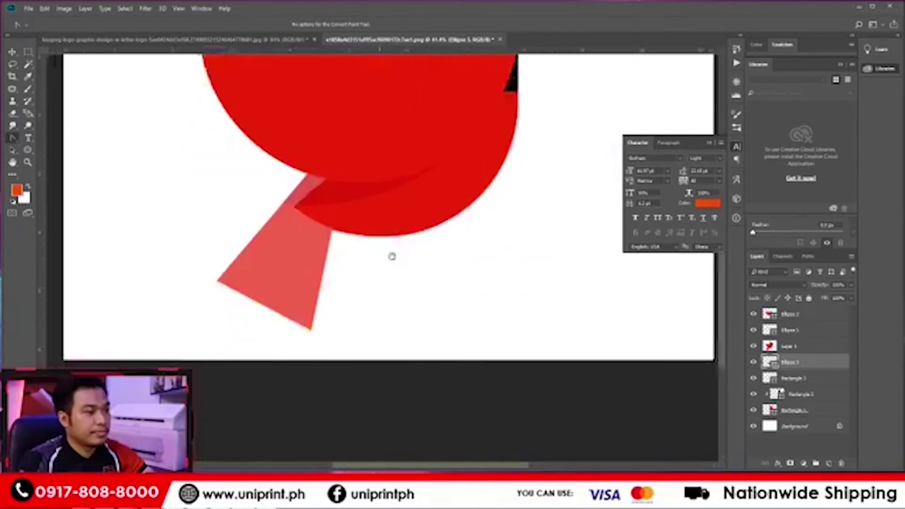
scroll(350, 248, "up", 2)
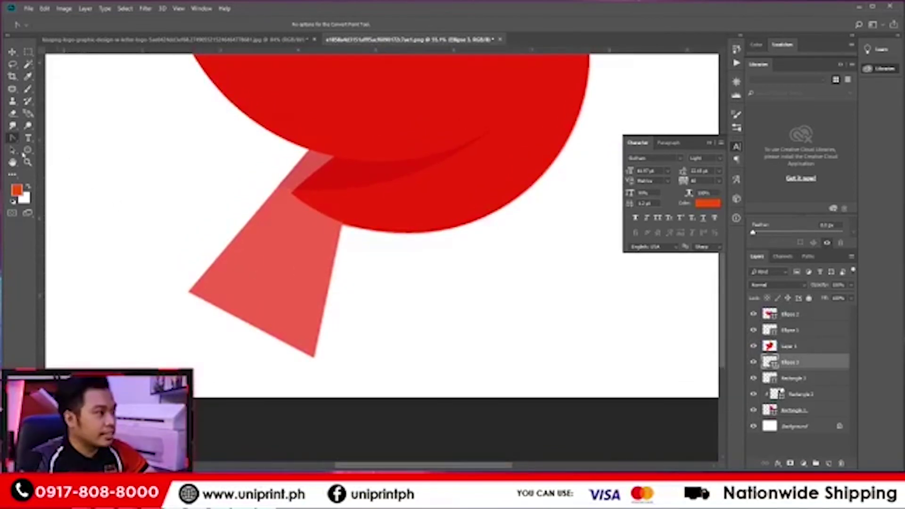
right_click(13, 137)
left_click(35, 138)
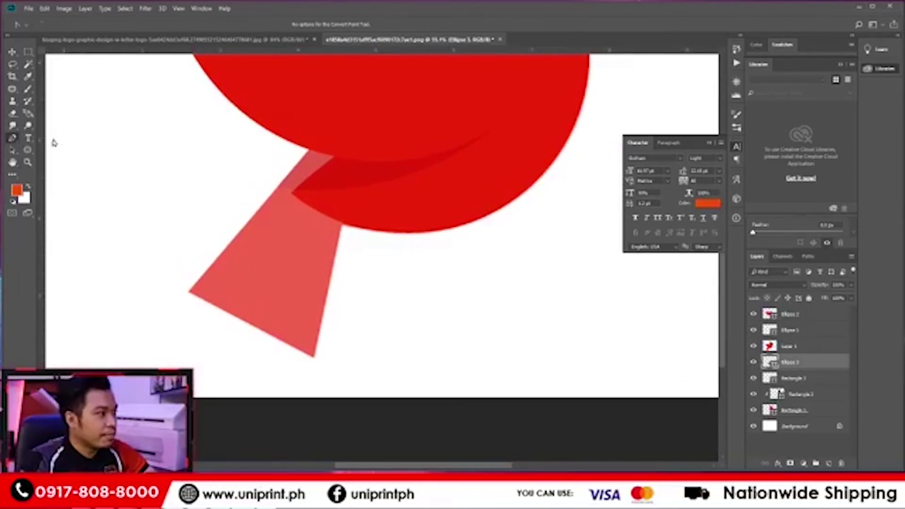
left_click(311, 147)
left_click(189, 292)
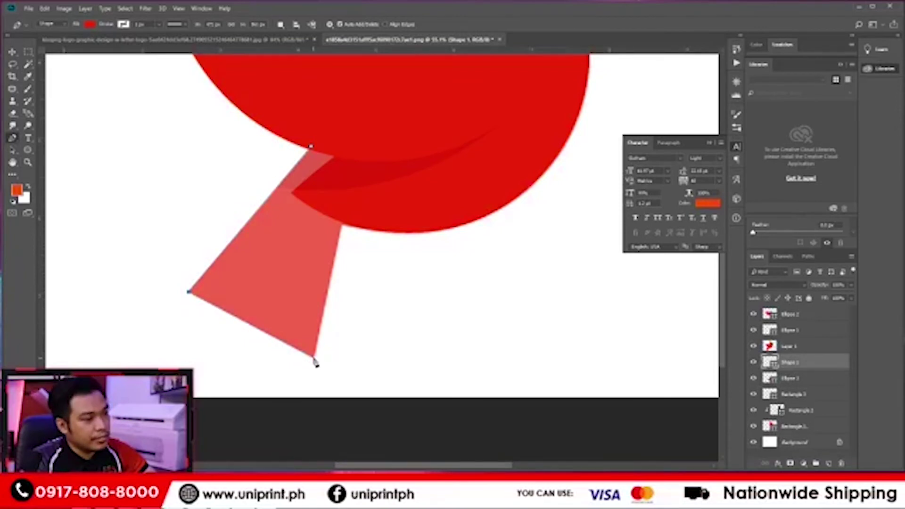
left_click(314, 358)
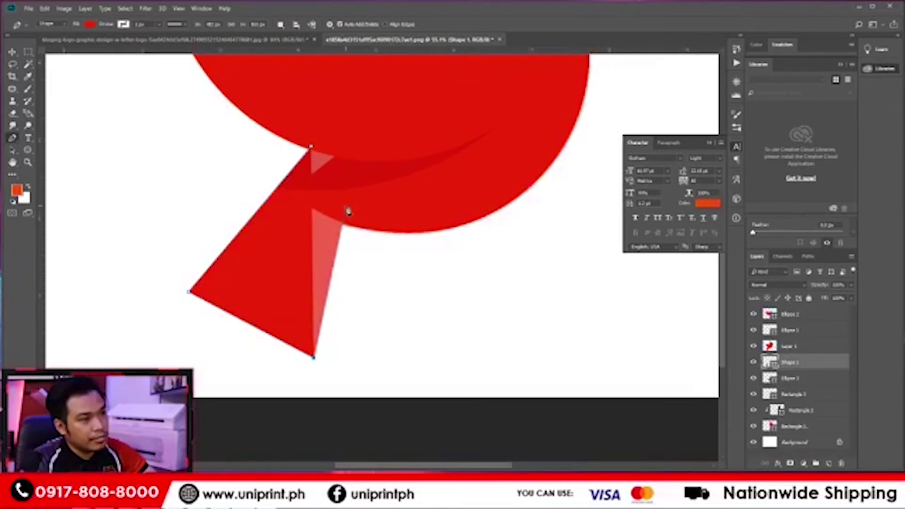
left_click(311, 147)
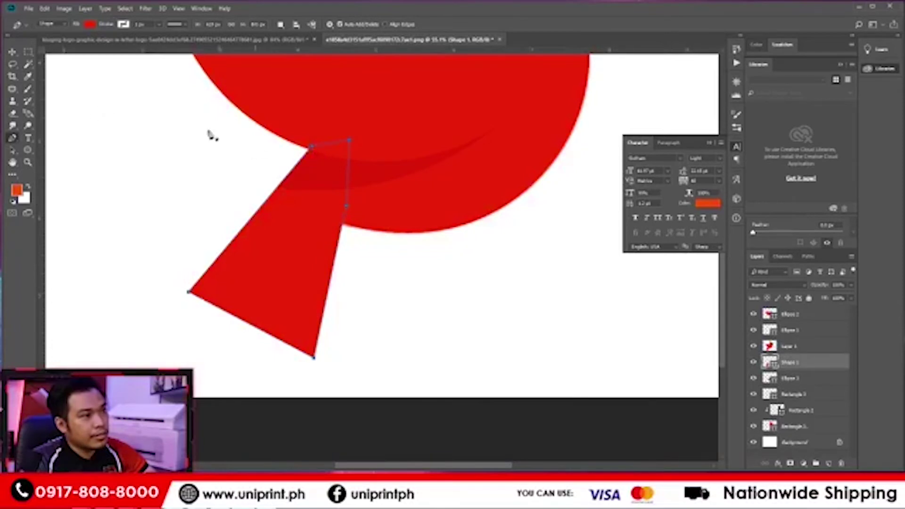
left_click(17, 53)
scroll(338, 222, "down", 5)
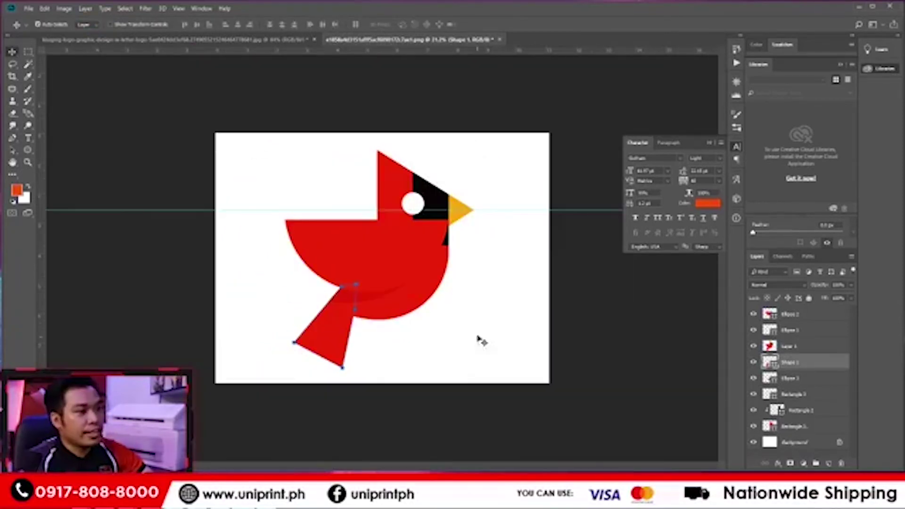
scroll(480, 339, "up", 2)
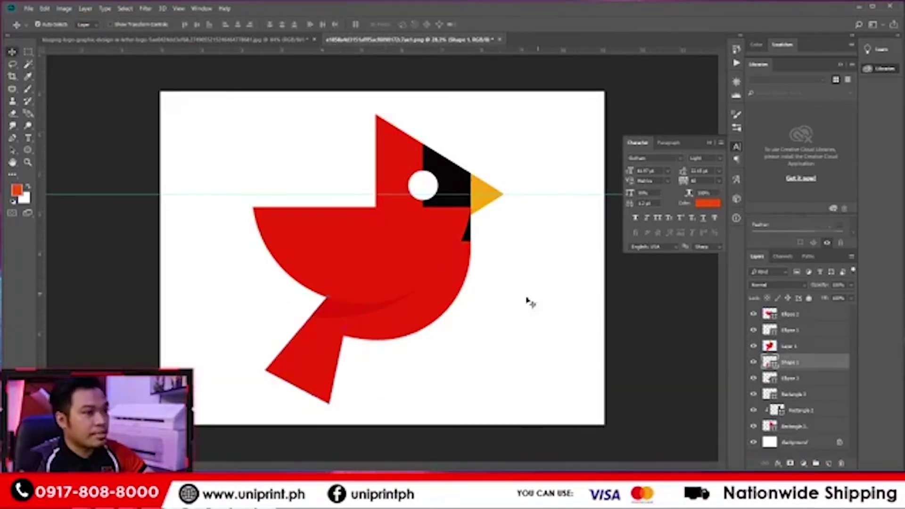
Examine the rebuilt wing, head and tail shapes up close, with the reference layer shown and hidden.
left_click(317, 355)
left_click(343, 259)
left_click(389, 159)
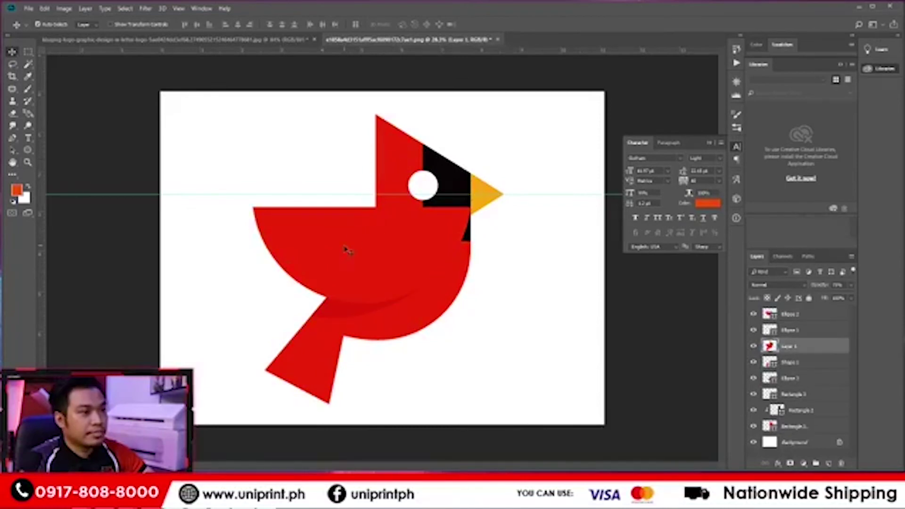
left_click(347, 248)
left_click(323, 349)
scroll(379, 324, "up", 2)
scroll(380, 322, "down", 3)
scroll(414, 323, "up", 4)
scroll(332, 304, "down", 1)
scroll(501, 299, "down", 1)
scroll(501, 298, "up", 3)
scroll(530, 327, "down", 2)
left_click(753, 347)
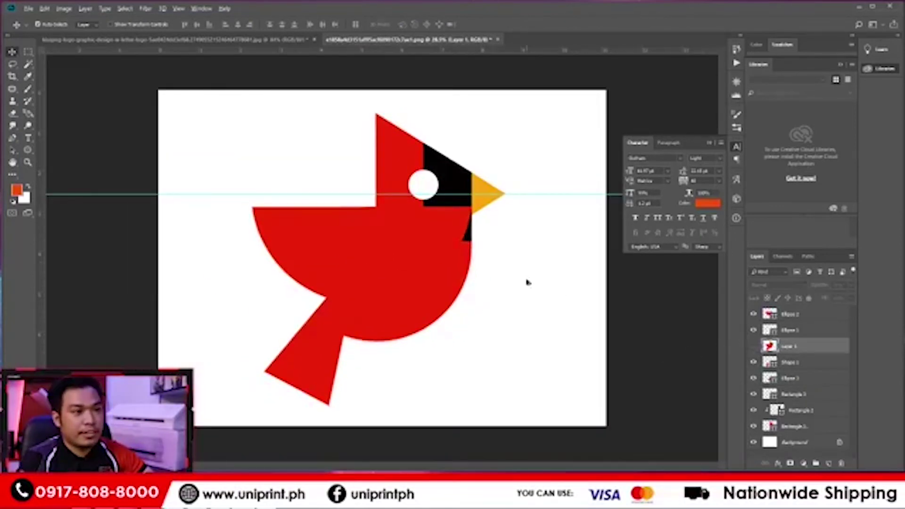
scroll(461, 212, "up", 3)
scroll(462, 202, "down", 4)
scroll(409, 270, "up", 2)
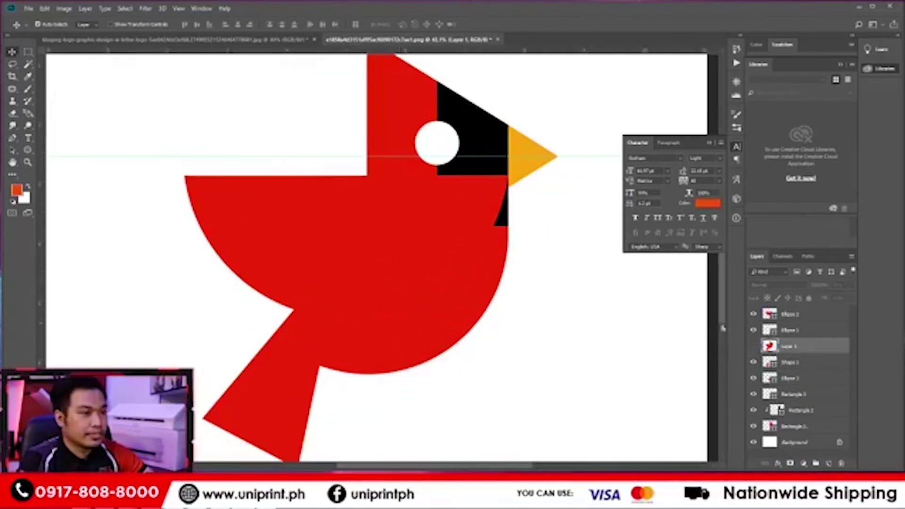
Show the reference layer and draw a closed four-point shape with the Pen tool over the shadow beneath the wing.
left_click(753, 347)
scroll(349, 331, "up", 2)
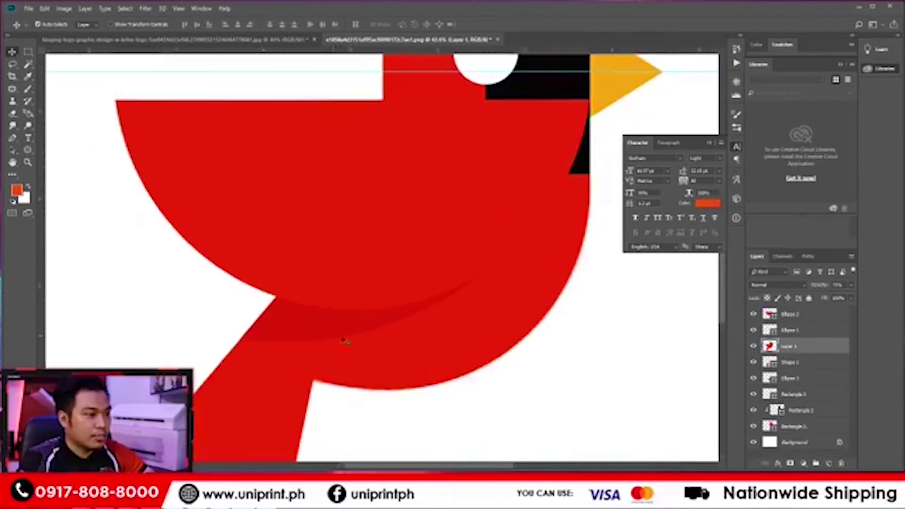
left_click(13, 137)
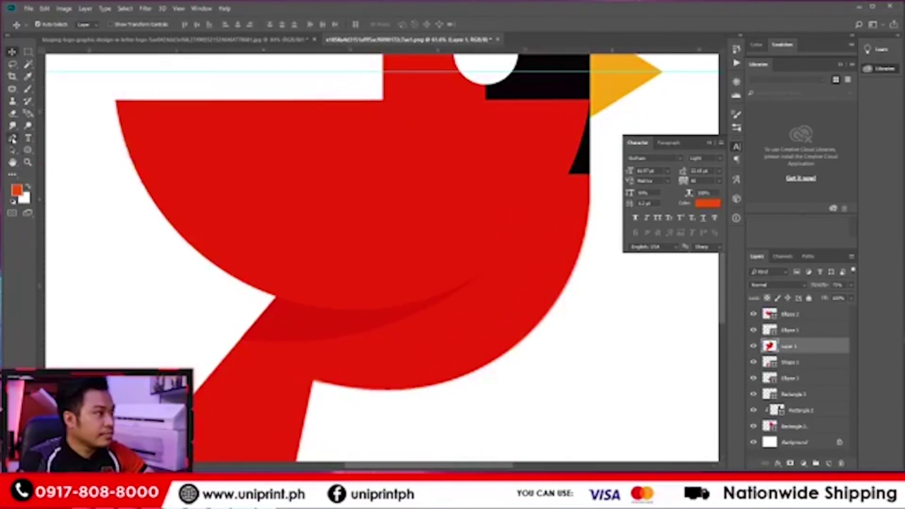
left_click(234, 338)
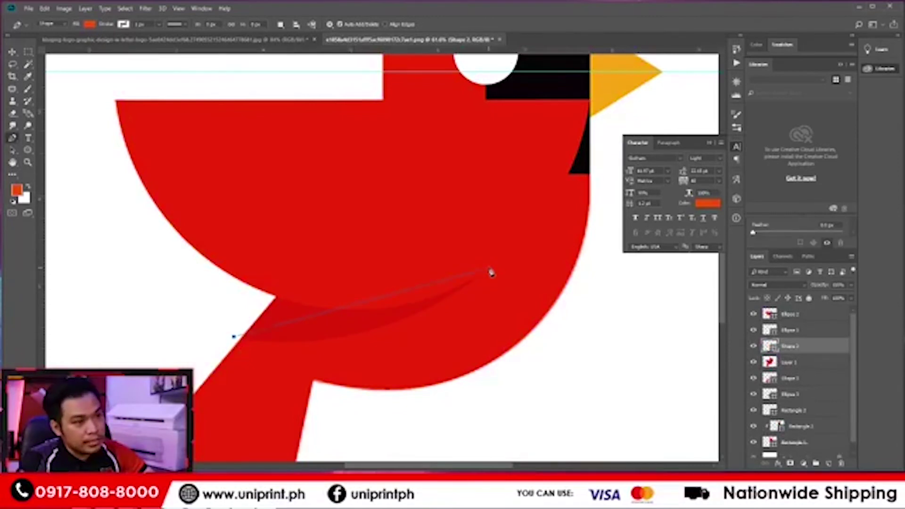
left_click(235, 336)
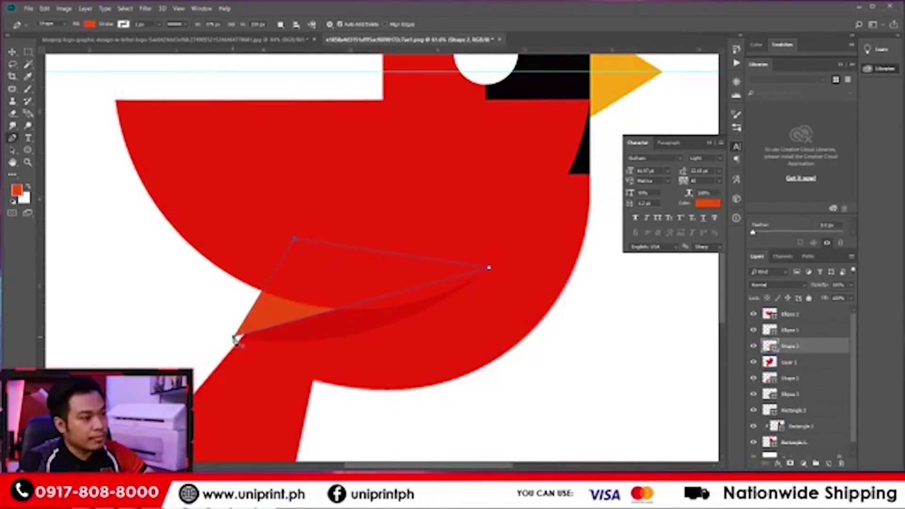
Curve the shadow shape's lower edge along the reference shadow by pulling handles from its rear anchor point.
right_click(13, 138)
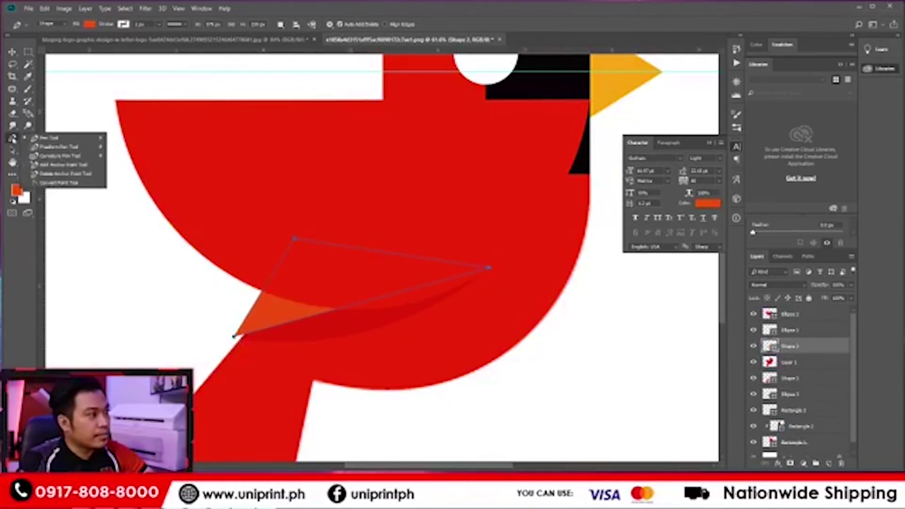
left_click(57, 183)
left_click_drag(235, 337, 280, 348)
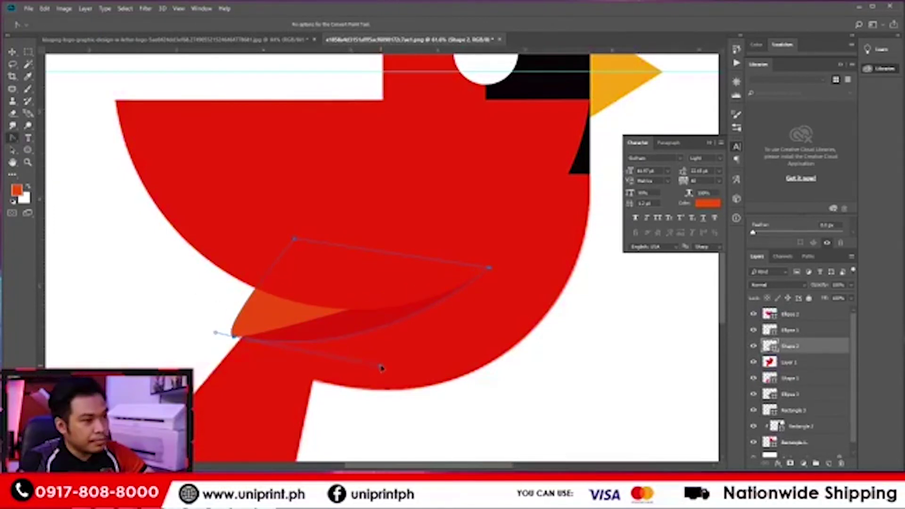
Fill the shadow shape with the darker red sampled from the reference shadow, hiding the shape temporarily while sampling.
left_click(753, 346)
double_click(768, 347)
left_click(409, 298)
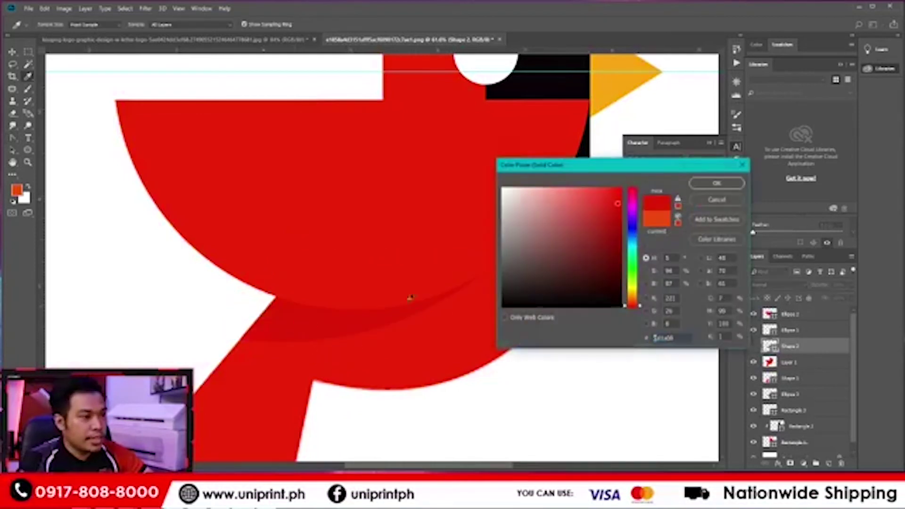
left_click(716, 183)
left_click(753, 346)
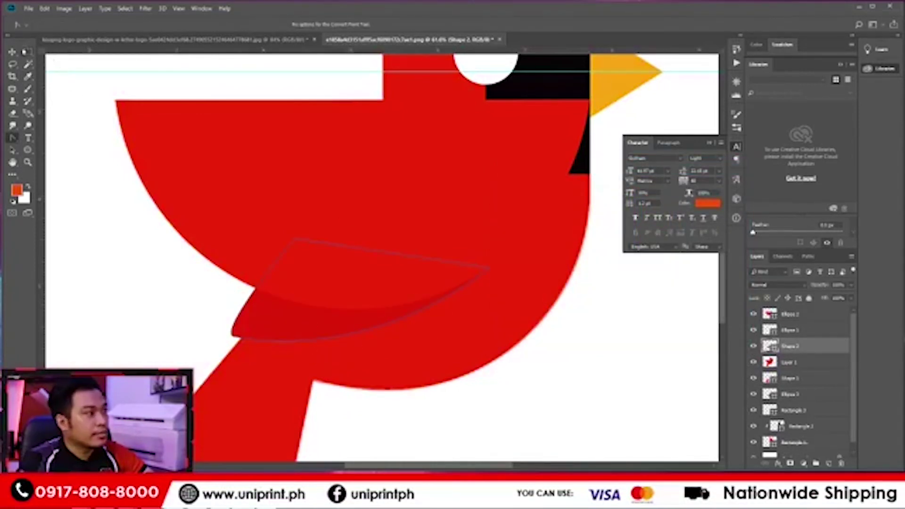
Hide the reference layer and merge the tail and body shapes into a single shape layer.
left_click(13, 52)
scroll(565, 369, "down", 3)
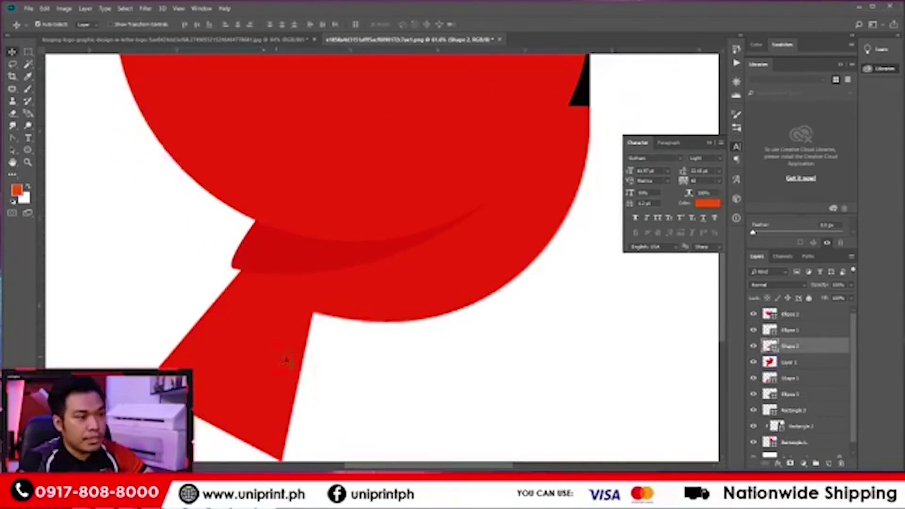
left_click(266, 353)
left_click(754, 362)
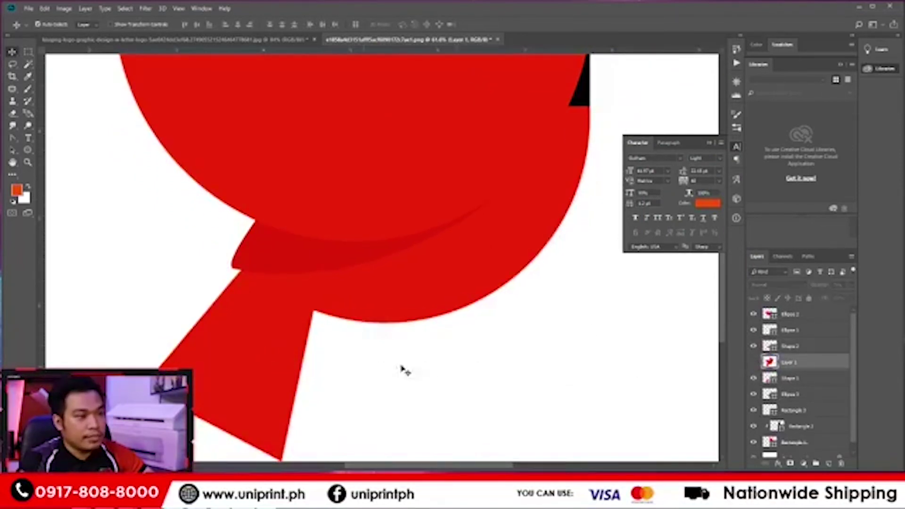
left_click(284, 352)
left_click(383, 301, "shift")
right_click(796, 369)
left_click(807, 378)
left_click(798, 378)
left_click(805, 394, "shift")
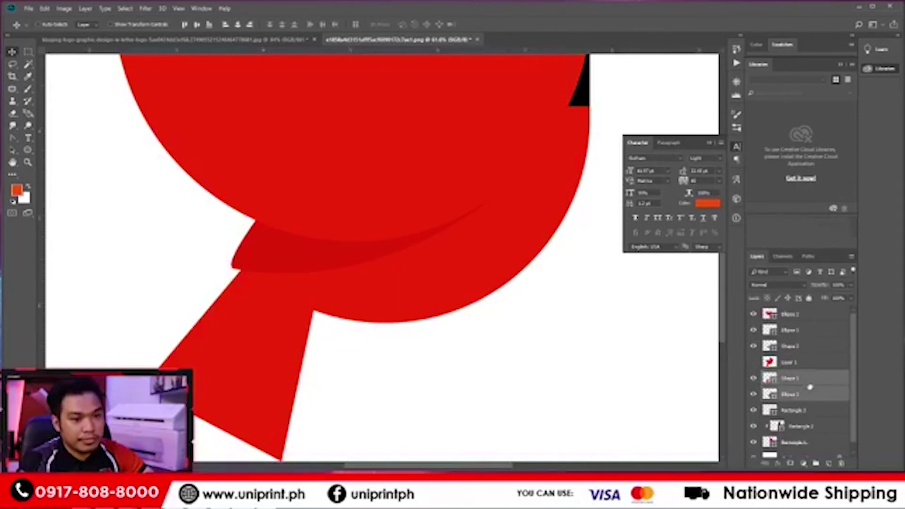
right_click(807, 392)
left_click(808, 259)
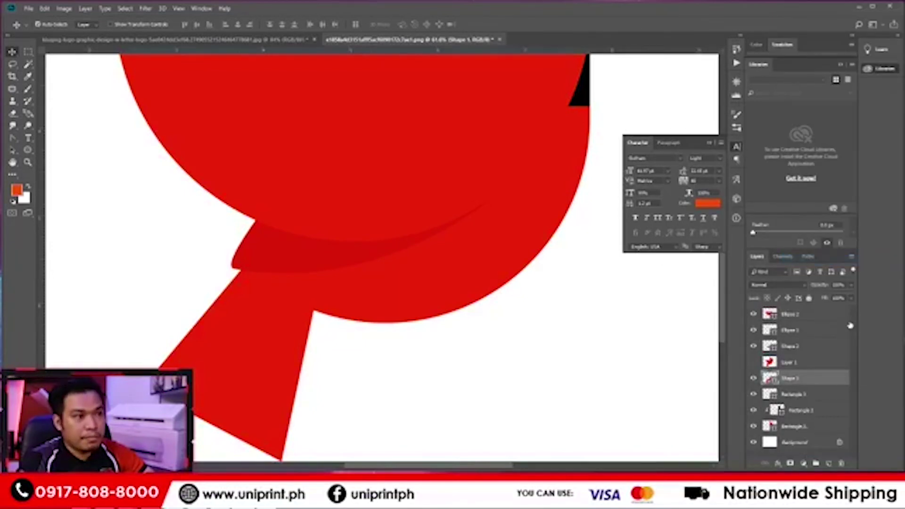
Place the shadow shape directly above the merged body and tail layer and clip it to that layer.
left_click(773, 348)
left_click(754, 346)
left_click(754, 347)
left_click_drag(803, 350, 800, 369)
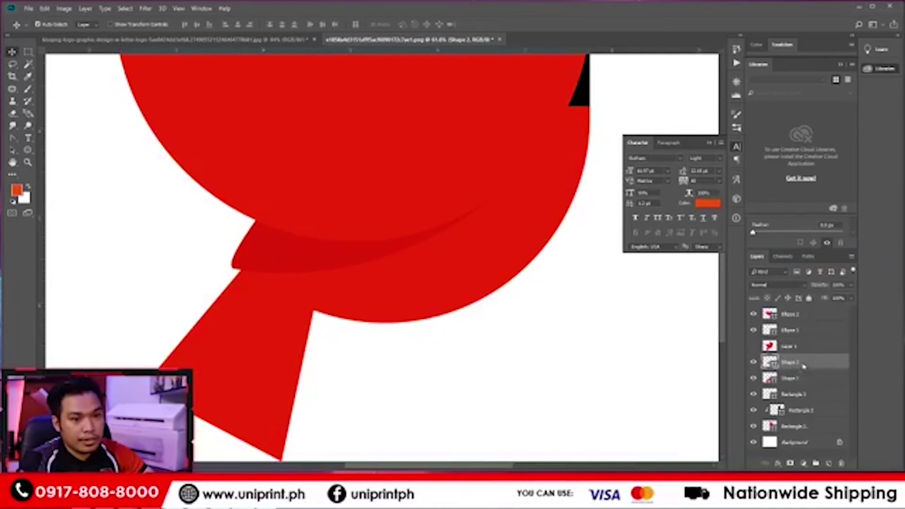
right_click(801, 369)
left_click(725, 274)
scroll(337, 279, "down", 5)
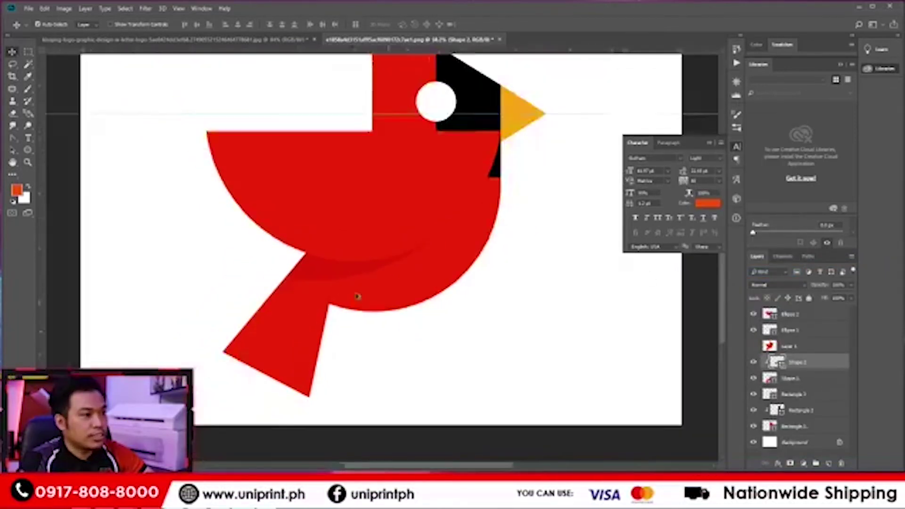
Show the reference layer and move it to the top of the layer stack.
left_click(753, 345)
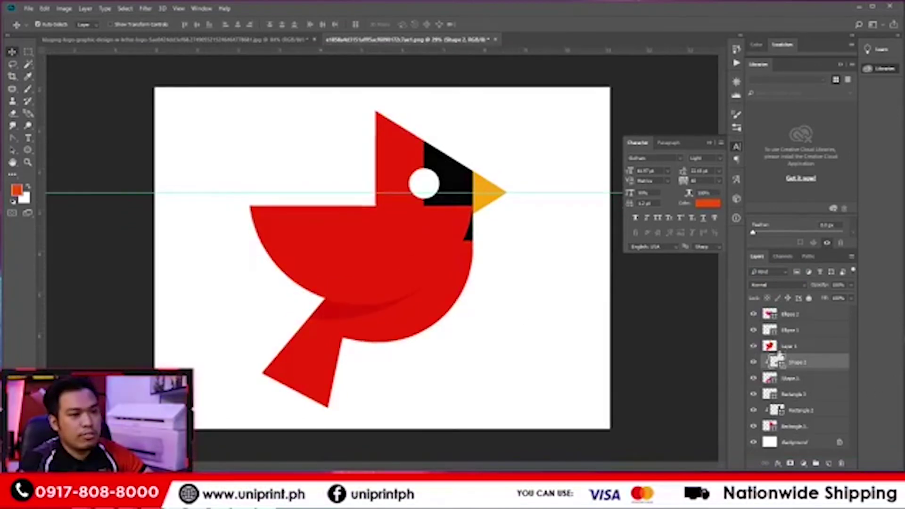
left_click(796, 346)
left_click_drag(805, 349, 801, 312)
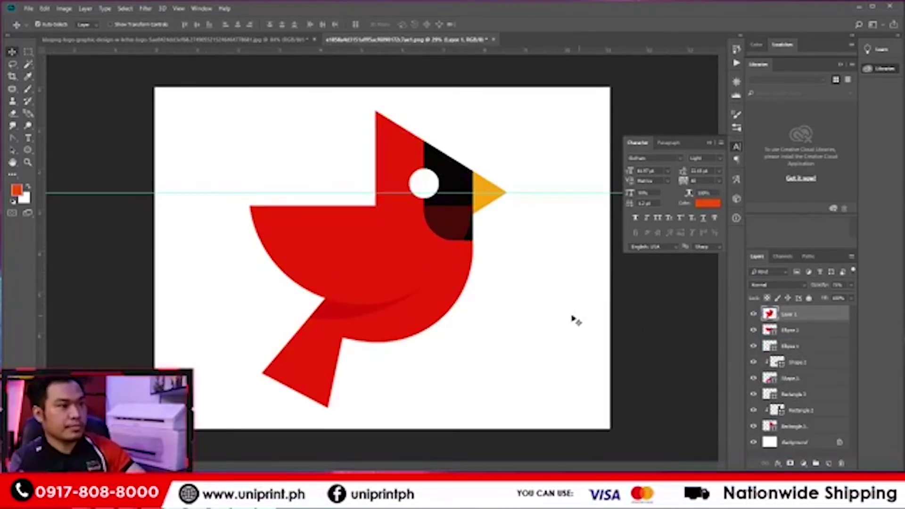
Restore the reference layer to 100% opacity and toggle its visibility to compare it with the drawn bird, leaving it hidden.
left_click(754, 314)
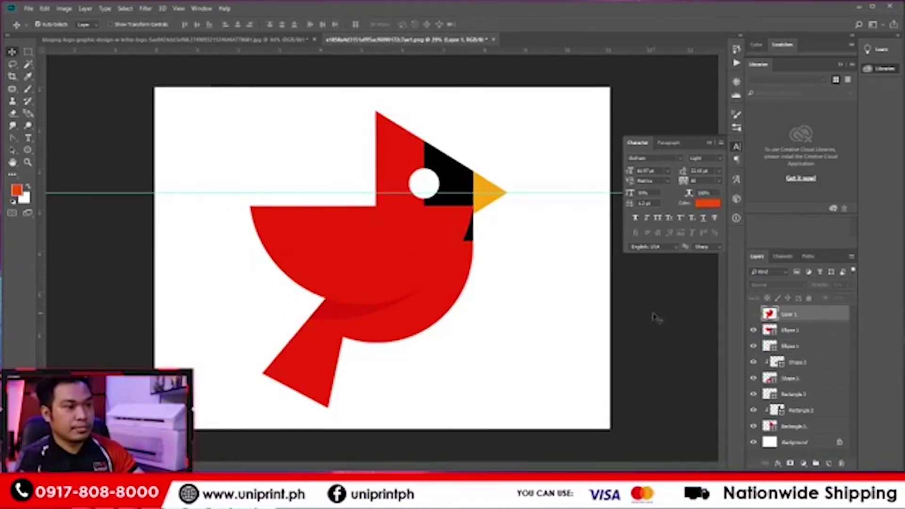
left_click(753, 315)
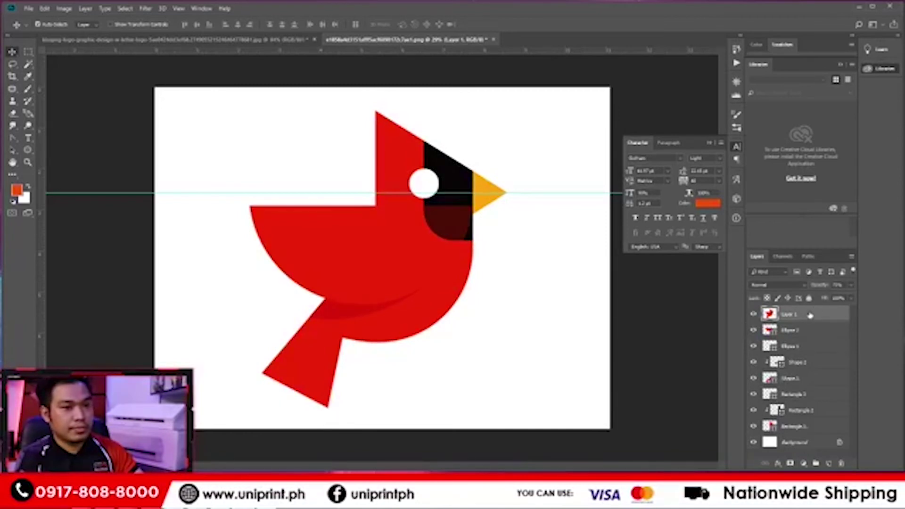
left_click(852, 285)
left_click_drag(848, 298, 891, 299)
left_click(753, 314)
left_click(753, 314)
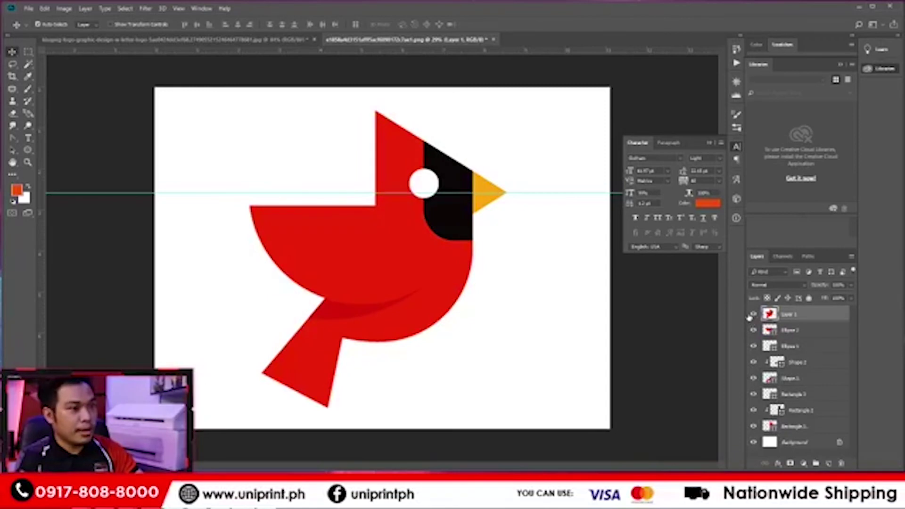
left_click(753, 315)
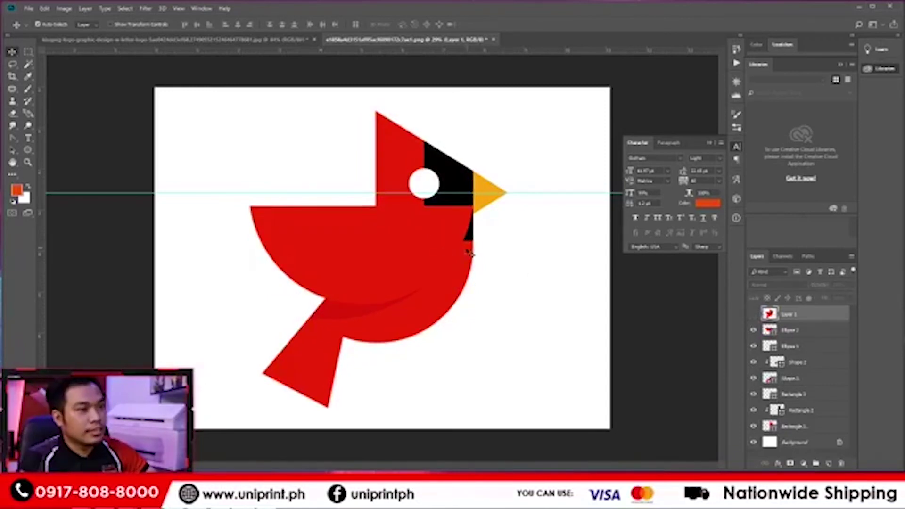
Select the black face rectangle together with the white eye circle and bring both to the front of the layer stack.
left_click(447, 246)
key("ctrl")
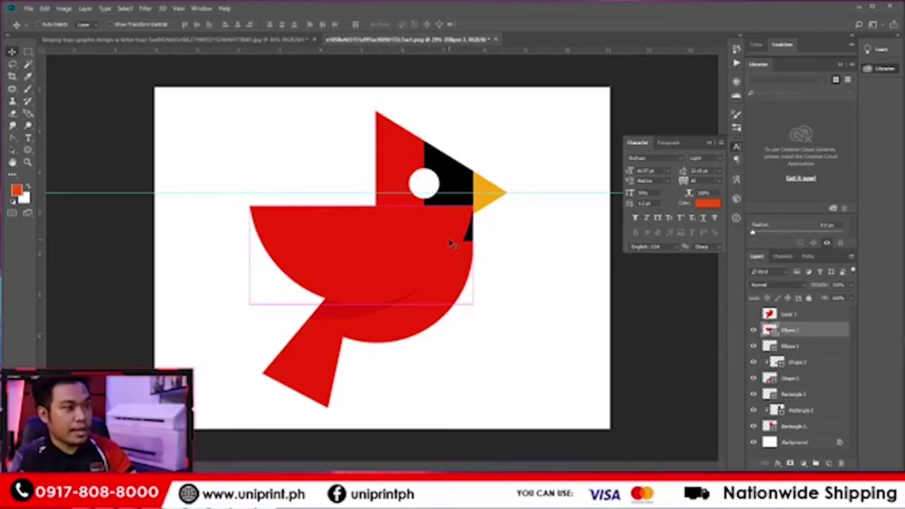
left_click(455, 206, "ctrl")
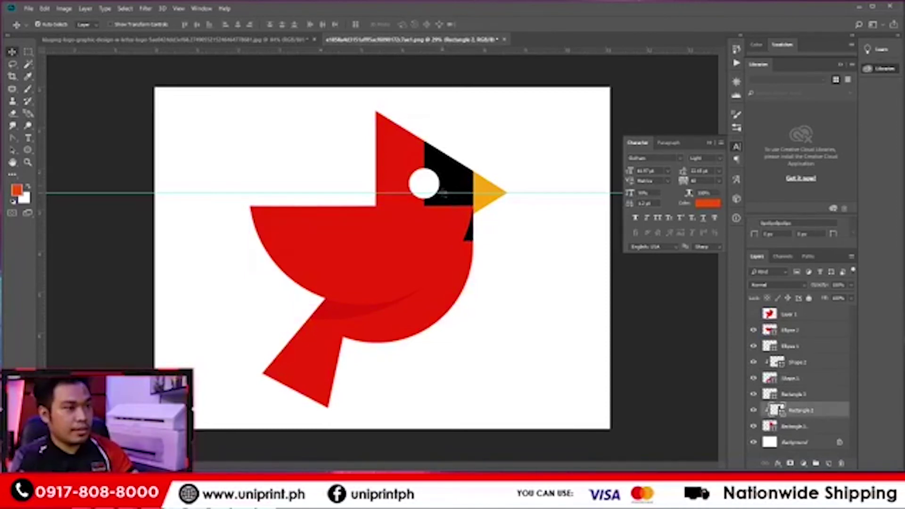
left_click(436, 187, "ctrl+shift")
key("ctrl+shift+bracketright")
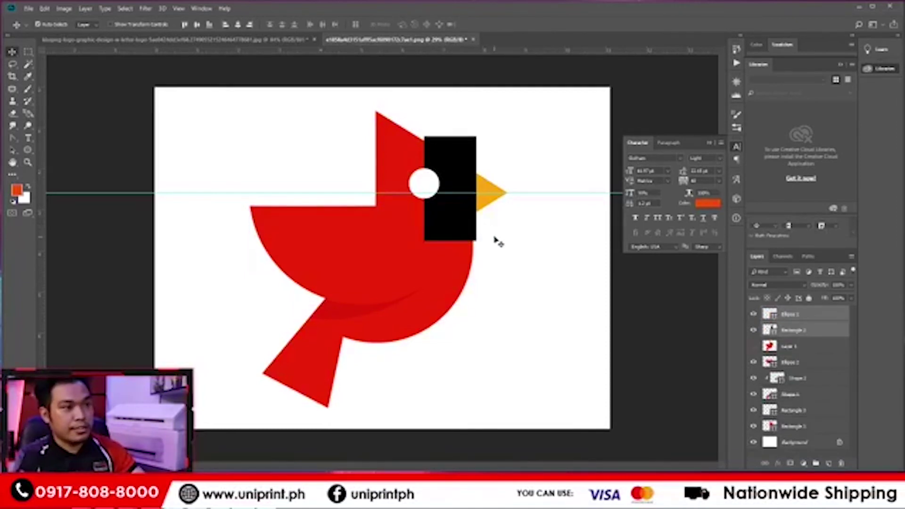
Show the reference layer and bring it to the top of the stack, above the eye and face rectangle.
scroll(784, 334, "up", 5)
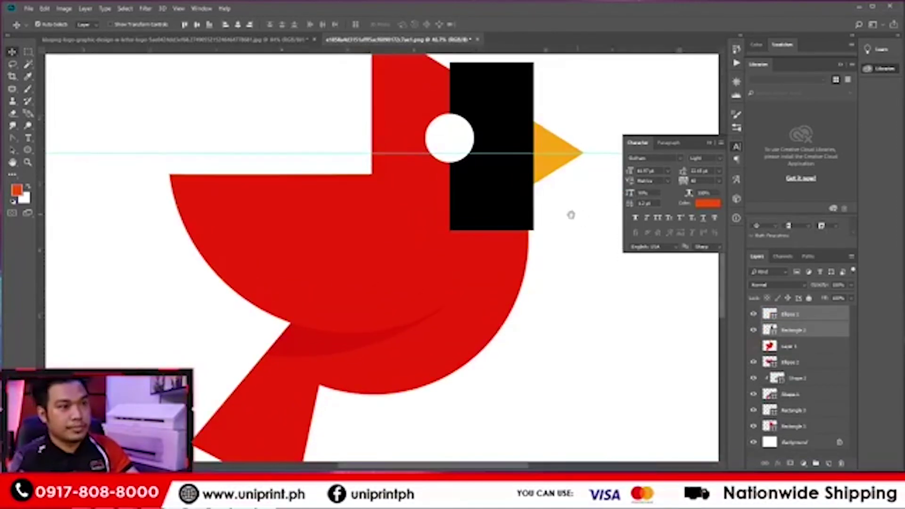
left_click_drag(573, 213, 490, 282)
left_click(809, 346)
key("ctrl+shift+bracketright")
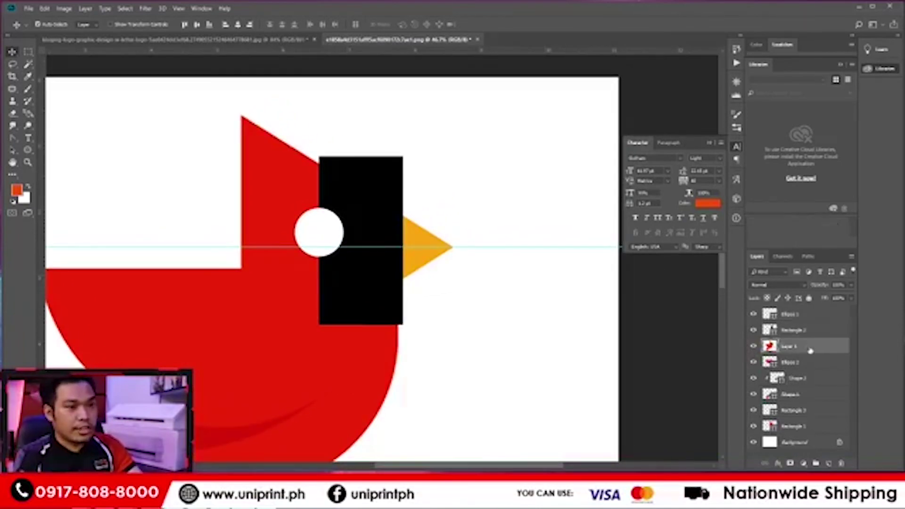
scroll(368, 305, "up", 2)
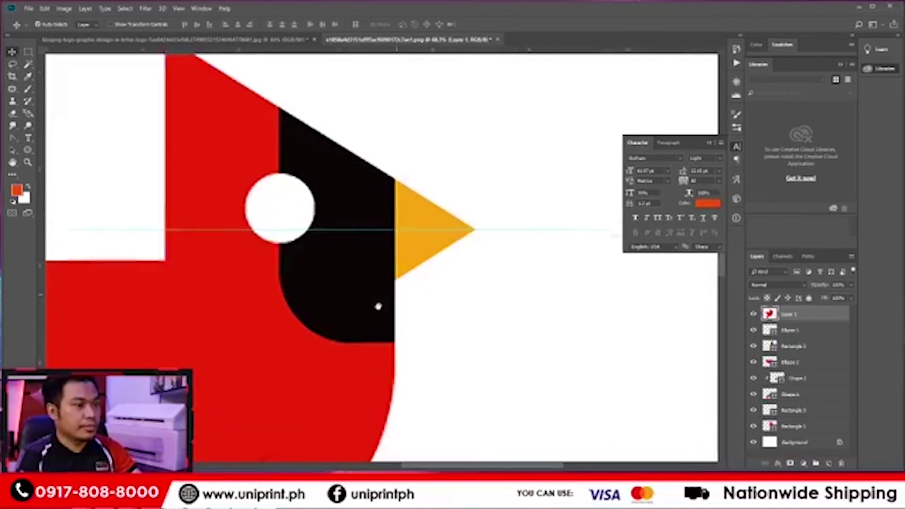
scroll(314, 309, "up", 3)
left_click_drag(329, 308, 280, 313)
scroll(286, 309, "down", 4)
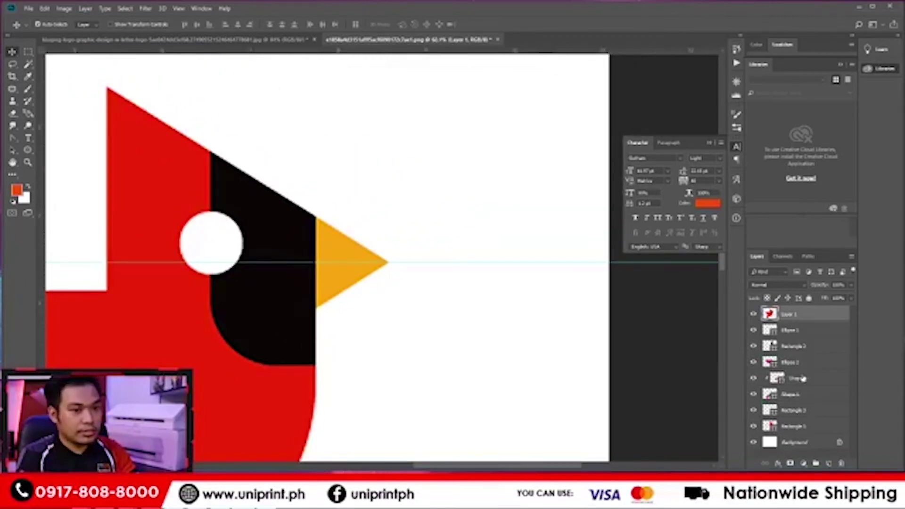
Bring the black face rectangle above the reference and lower its opacity to about 25%.
left_click(798, 351)
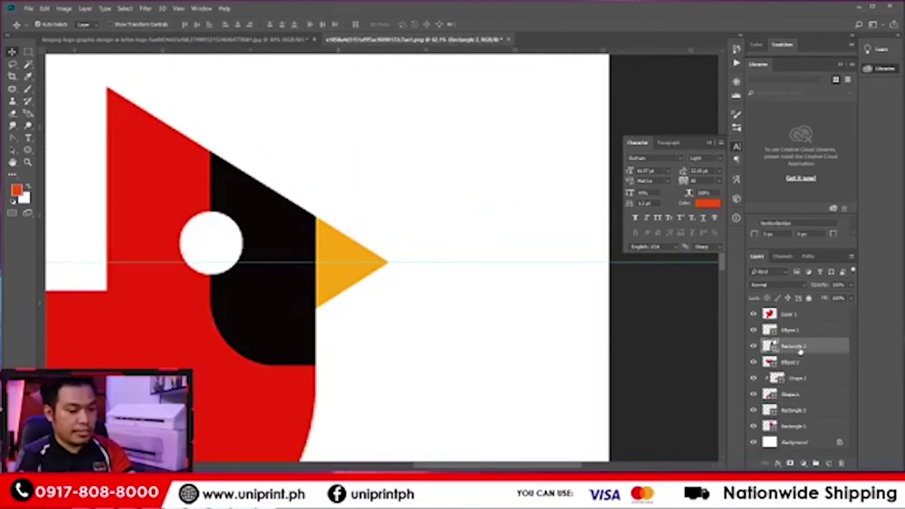
key("ctrl+shift+bracketright")
left_click(852, 285)
left_click_drag(852, 296, 818, 296)
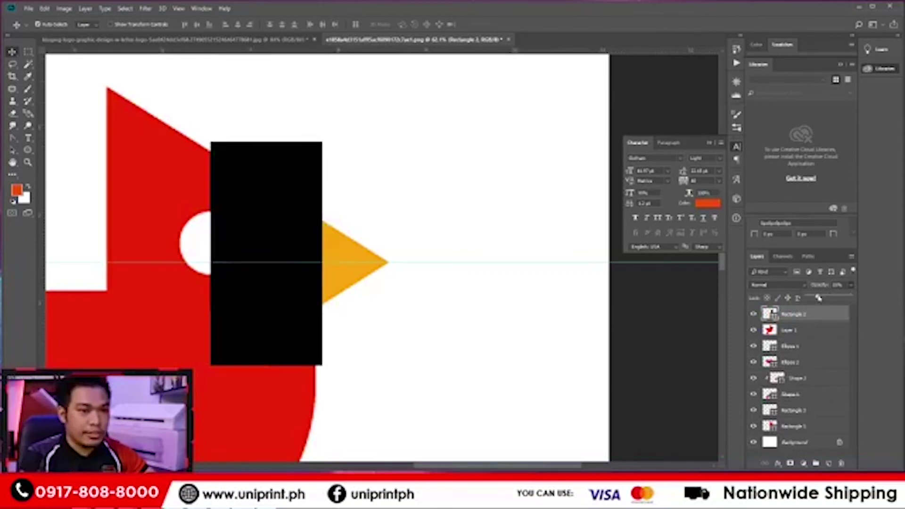
scroll(283, 340, "up", 1)
scroll(258, 261, "down", 2)
scroll(262, 260, "up", 1)
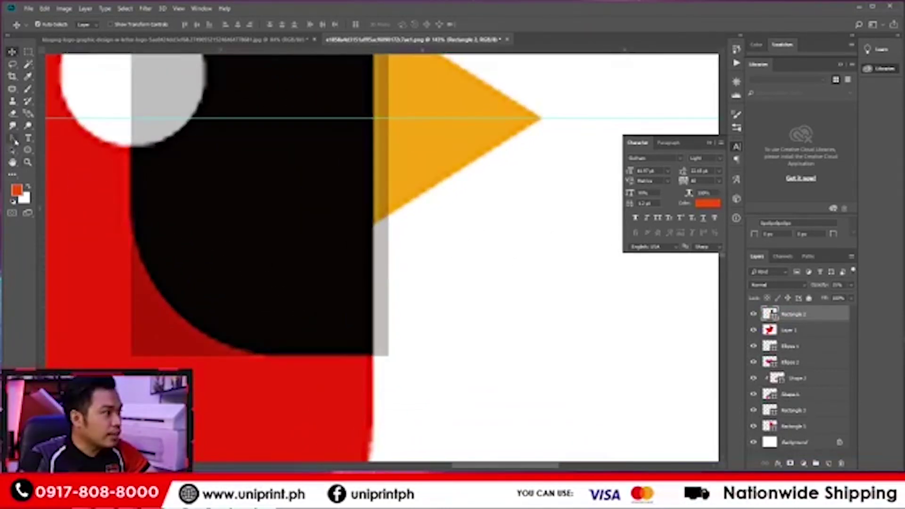
Round the face rectangle's lower-left corner to the reference curve by adding two anchor points, deleting the corner point and adjusting the handles.
left_click(12, 138)
left_click_drag(52, 161, 53, 164)
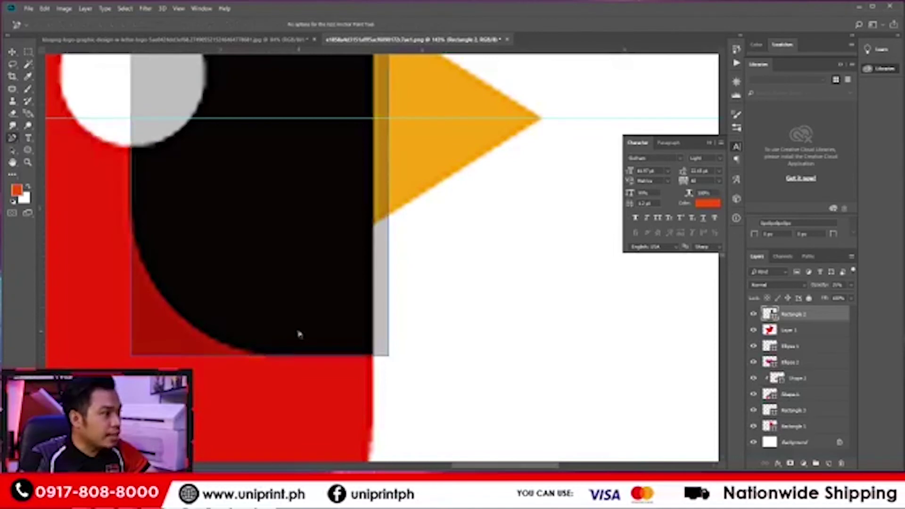
left_click(279, 356)
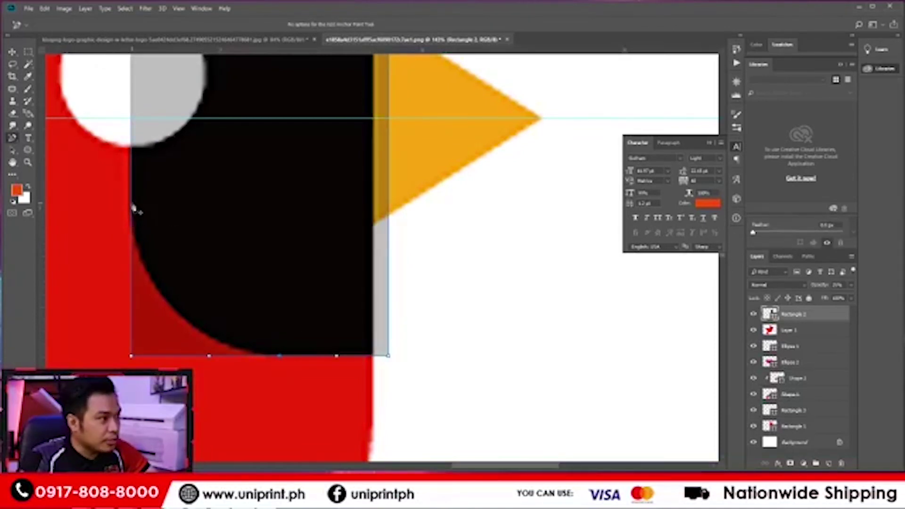
left_click_drag(13, 138, 53, 176)
left_click(131, 357)
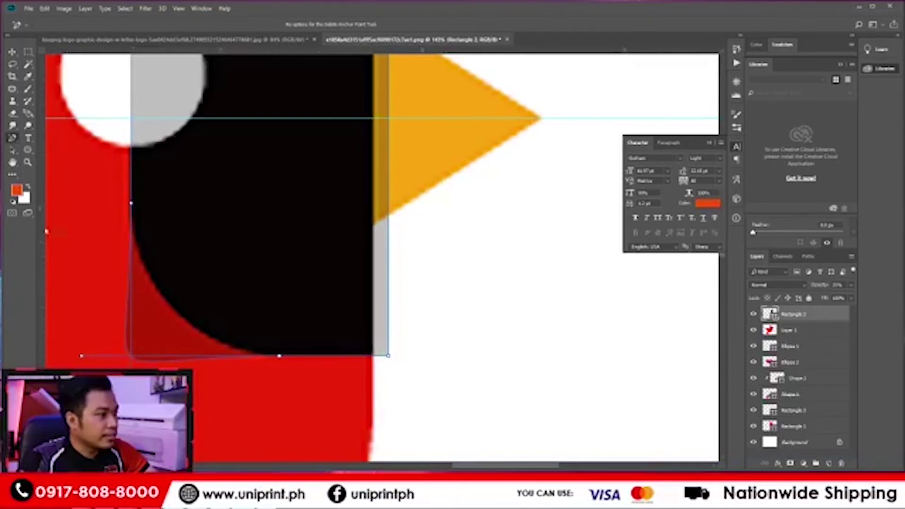
left_click_drag(13, 138, 52, 184)
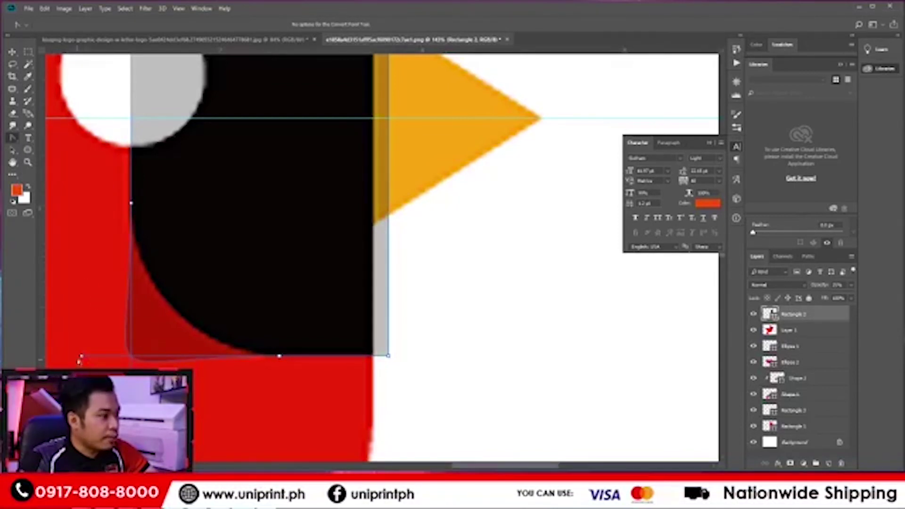
left_click_drag(177, 350, 262, 356)
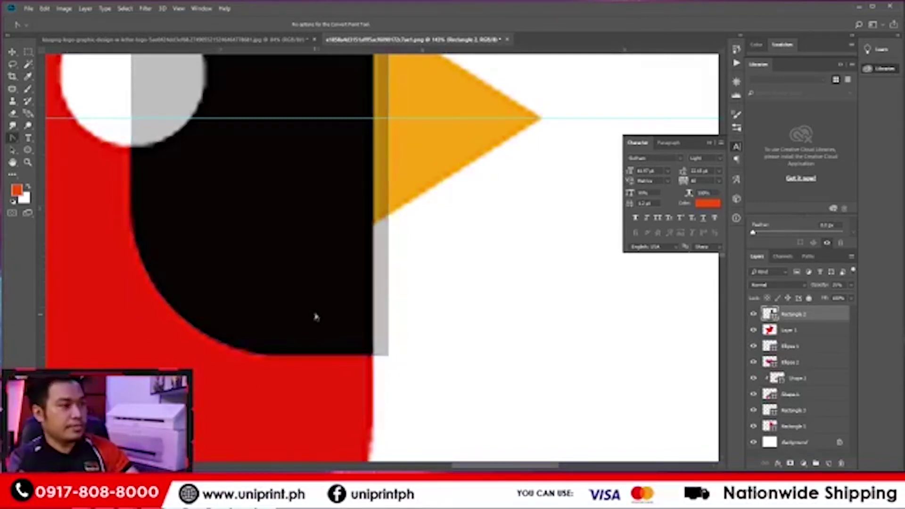
Restore the face patch to full opacity and place it directly beneath the eye circle, with the reference hidden.
scroll(313, 317, "down", 5)
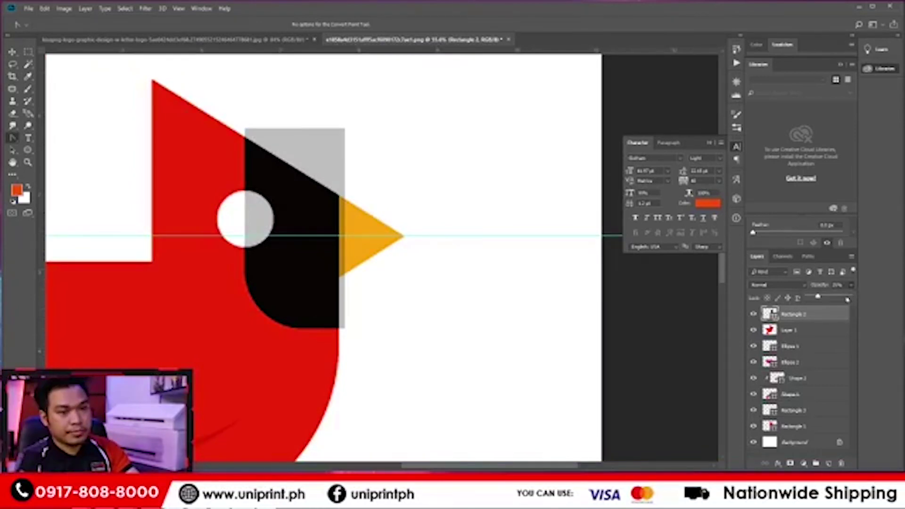
left_click_drag(846, 299, 851, 296)
scroll(442, 311, "down", 2)
key("v")
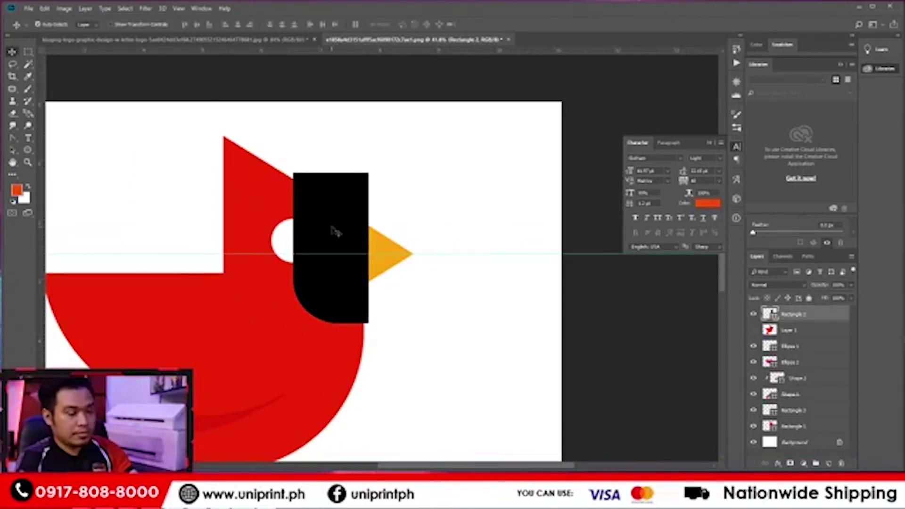
key("ctrl+bracketleft")
key("ctrl+bracketleft")
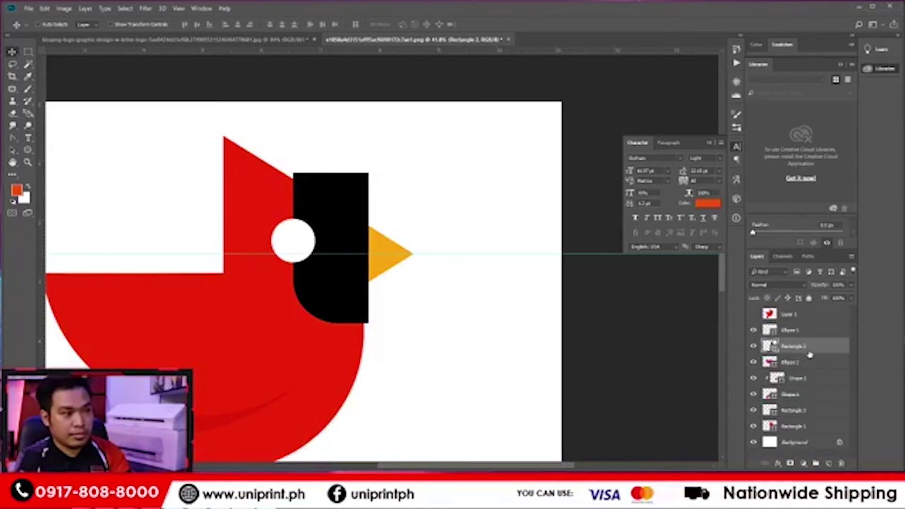
Place the red head shape's layer directly below the black face patch and clip the patch to it.
left_click_drag(794, 428, 797, 362)
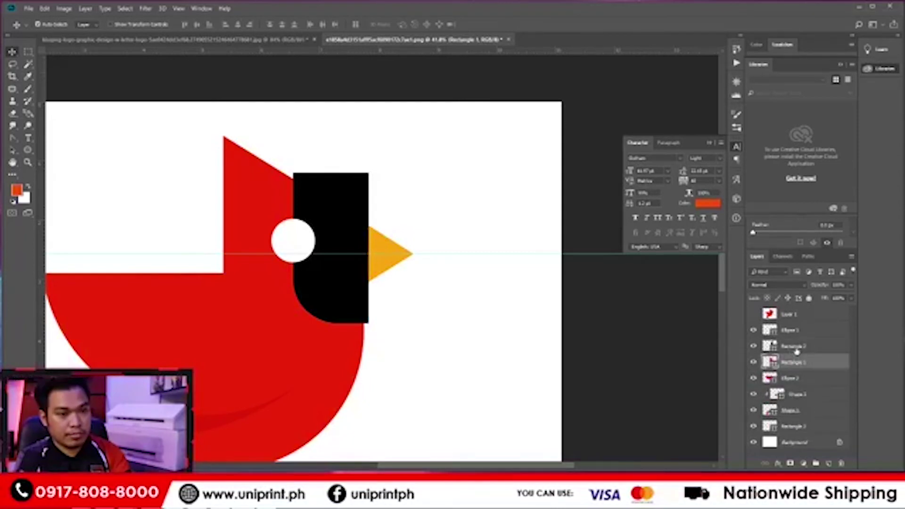
right_click(796, 348)
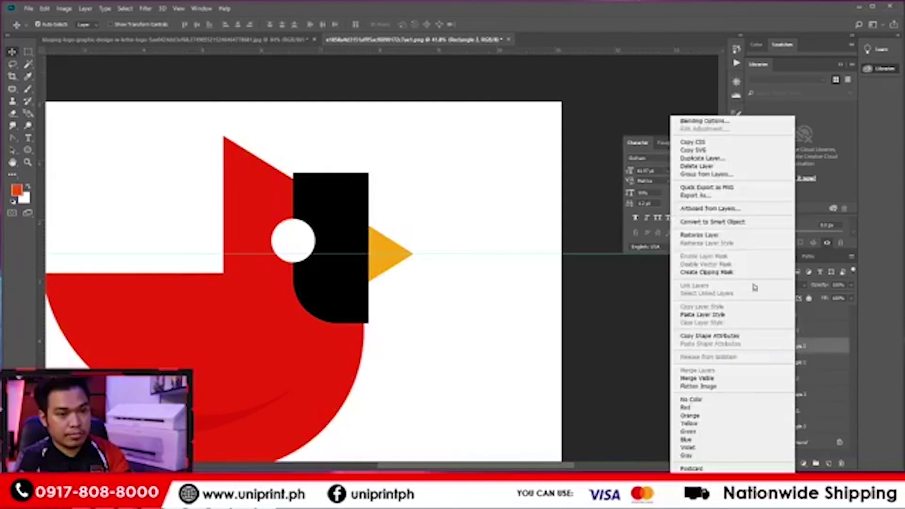
left_click(707, 272)
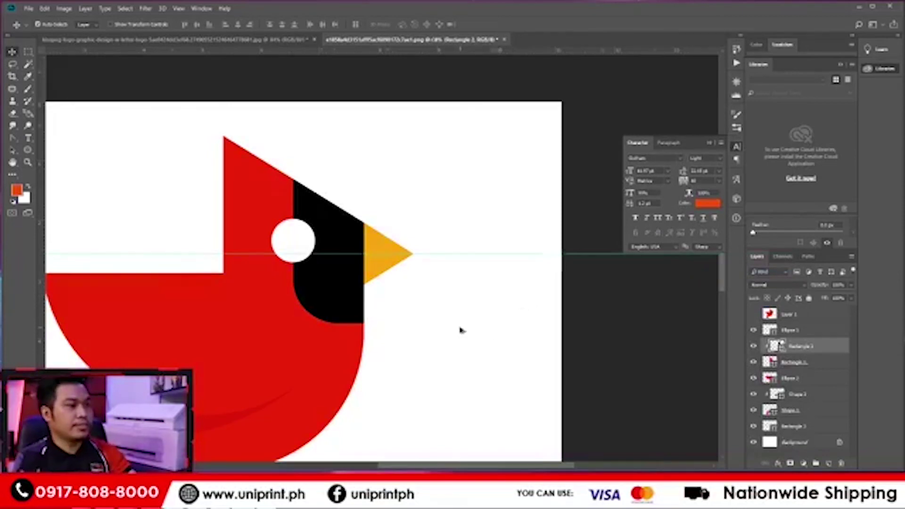
Compare the whole redrawn bird with the reference by repeatedly toggling the reference layer's visibility.
scroll(461, 329, "down", 6)
scroll(452, 319, "up", 3)
left_click(753, 314)
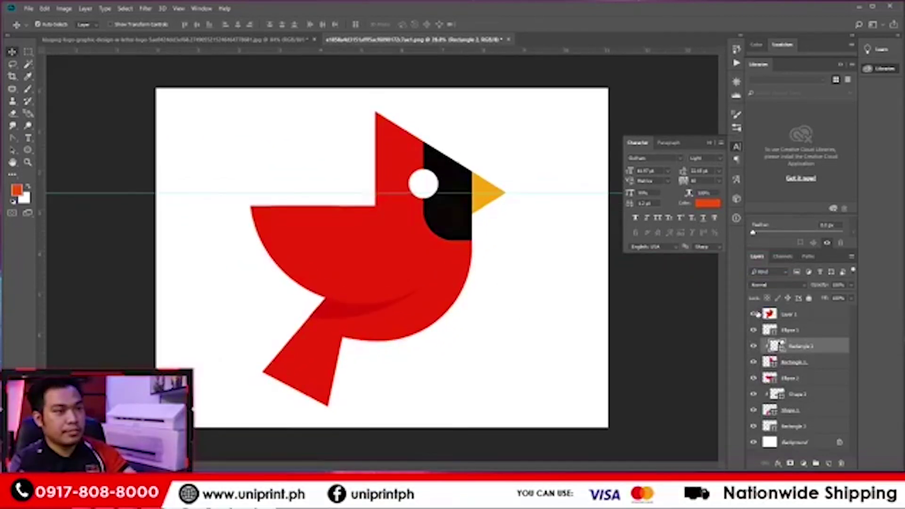
left_click(754, 314)
left_click(754, 314)
left_click(754, 314)
left_click(753, 314)
left_click(754, 313)
left_click(754, 313)
left_click(755, 315)
left_click(754, 315)
left_click(755, 315)
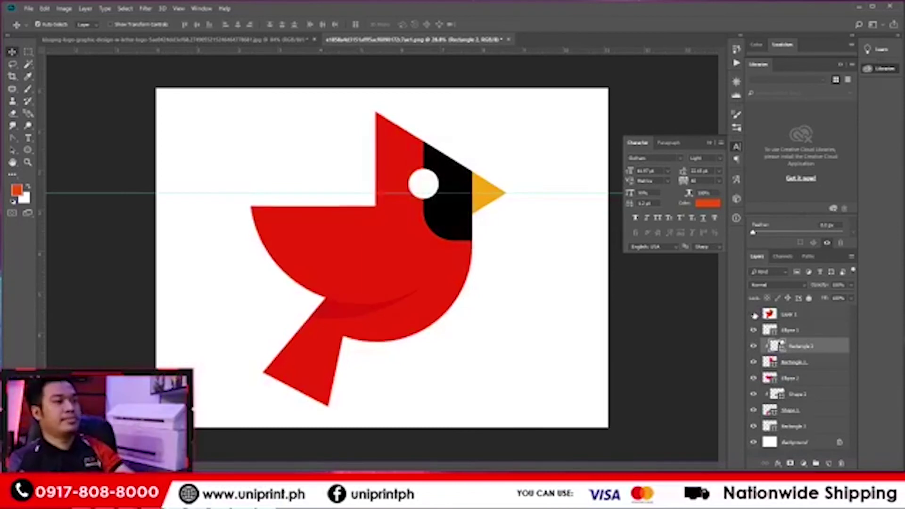
left_click(787, 315)
left_click(755, 315)
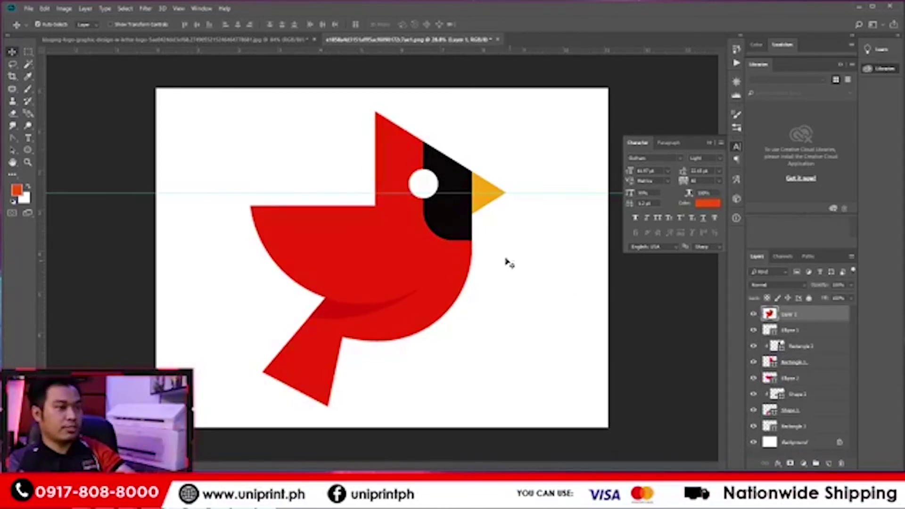
Compare the bird's crest, eye, face patch and beak with the reference up close, leaving the reference hidden.
scroll(446, 198, "up", 8)
key("c")
left_click_drag(447, 180, 432, 338)
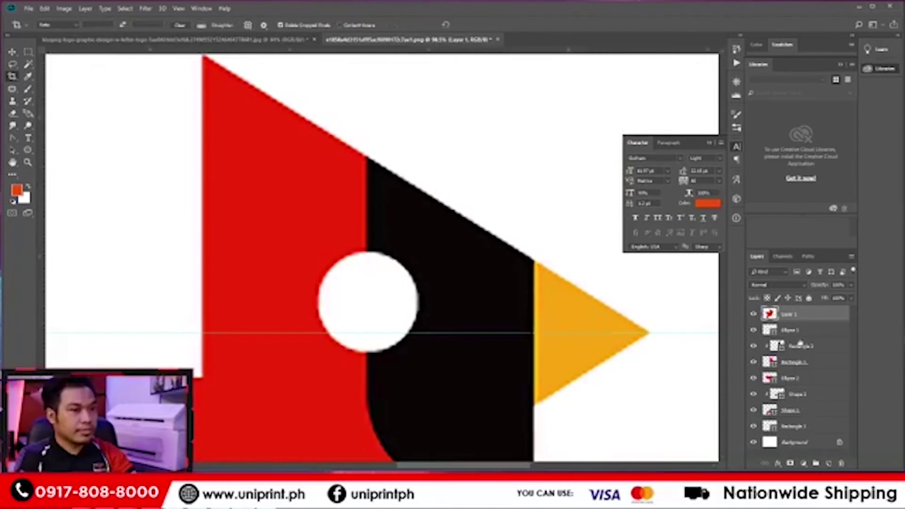
left_click(754, 314)
left_click(753, 315)
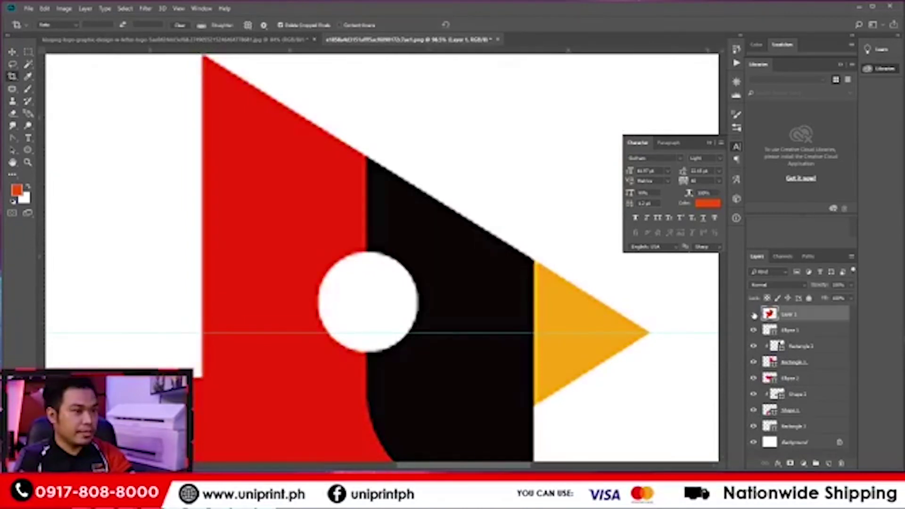
left_click(753, 314)
left_click(753, 315)
scroll(420, 304, "down", 8)
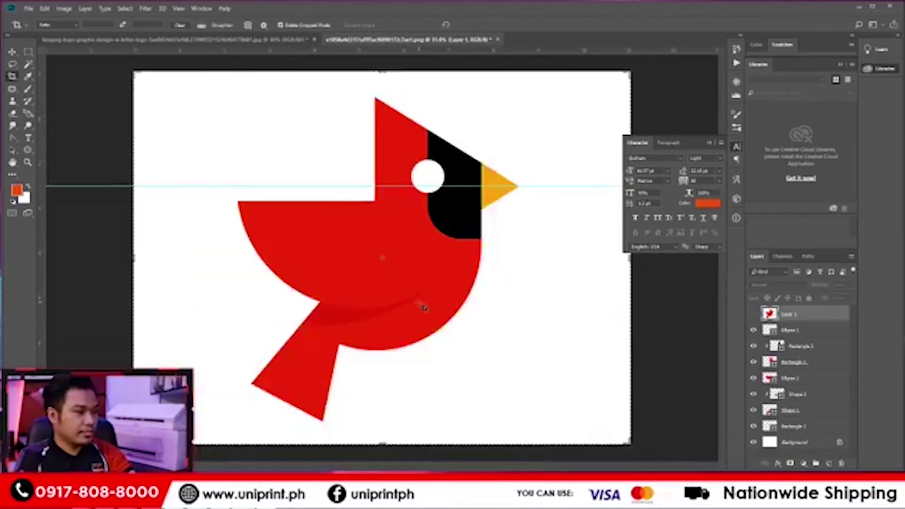
scroll(453, 119, "up", 8)
scroll(482, 298, "down", 7)
scroll(485, 301, "down", 2)
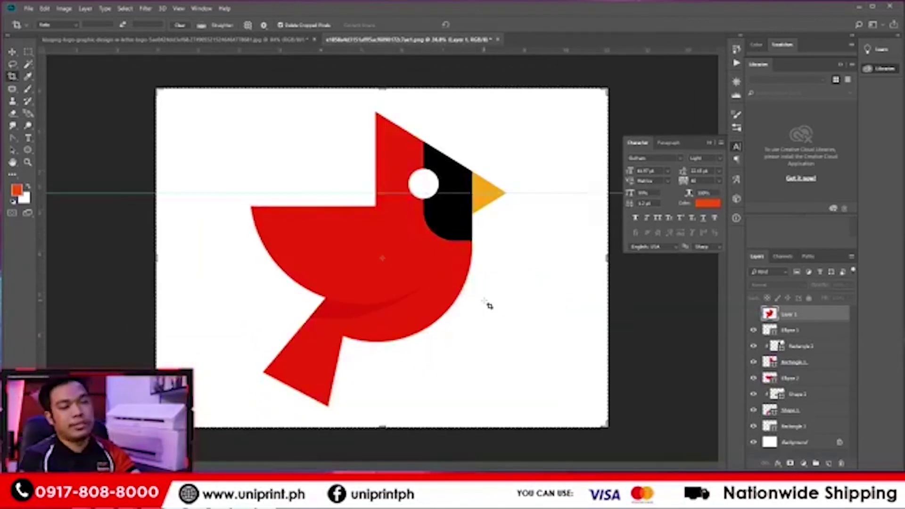
Return to the Move tool and collapse the floating character settings to clear the view of the bird.
left_click(18, 53)
left_click(708, 142)
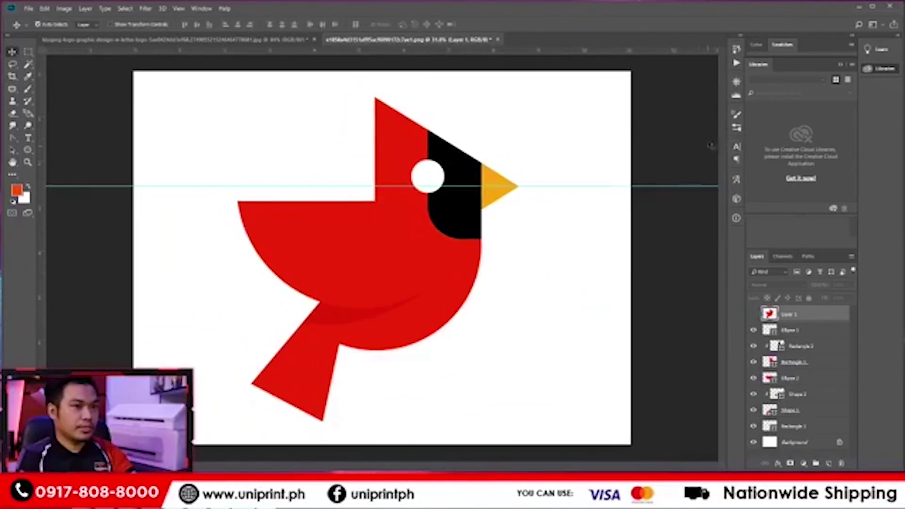
scroll(443, 205, "up", 1)
scroll(441, 212, "down", 2)
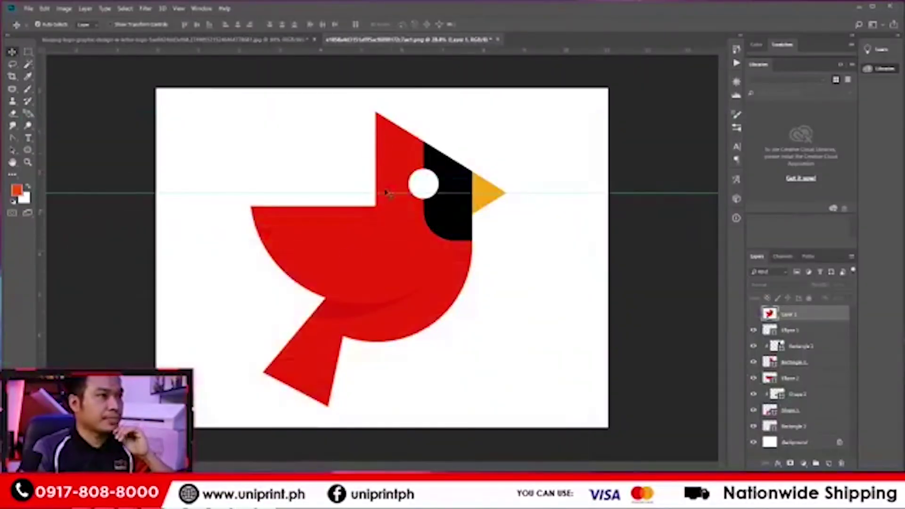
Review both logo documents by switching between them, ending on the cardinal bird.
left_click(284, 40)
left_click(363, 40)
left_click(272, 40)
left_click(350, 39)
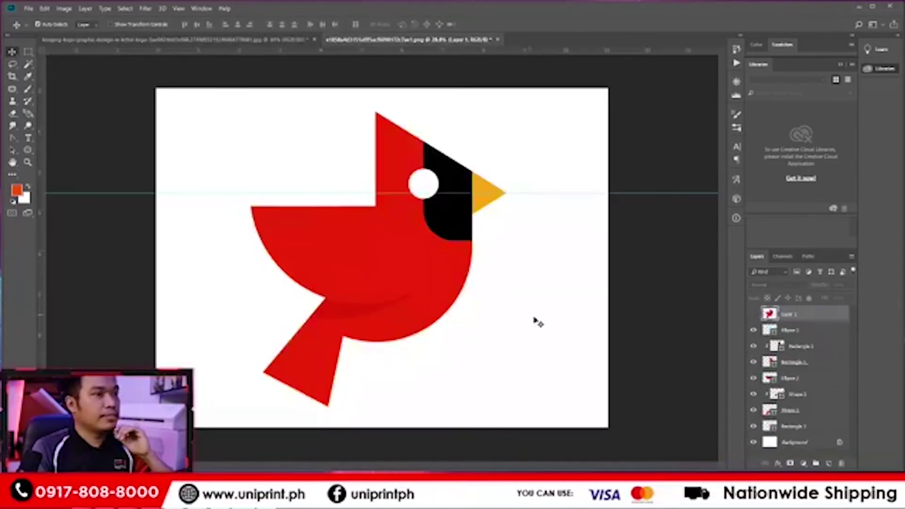